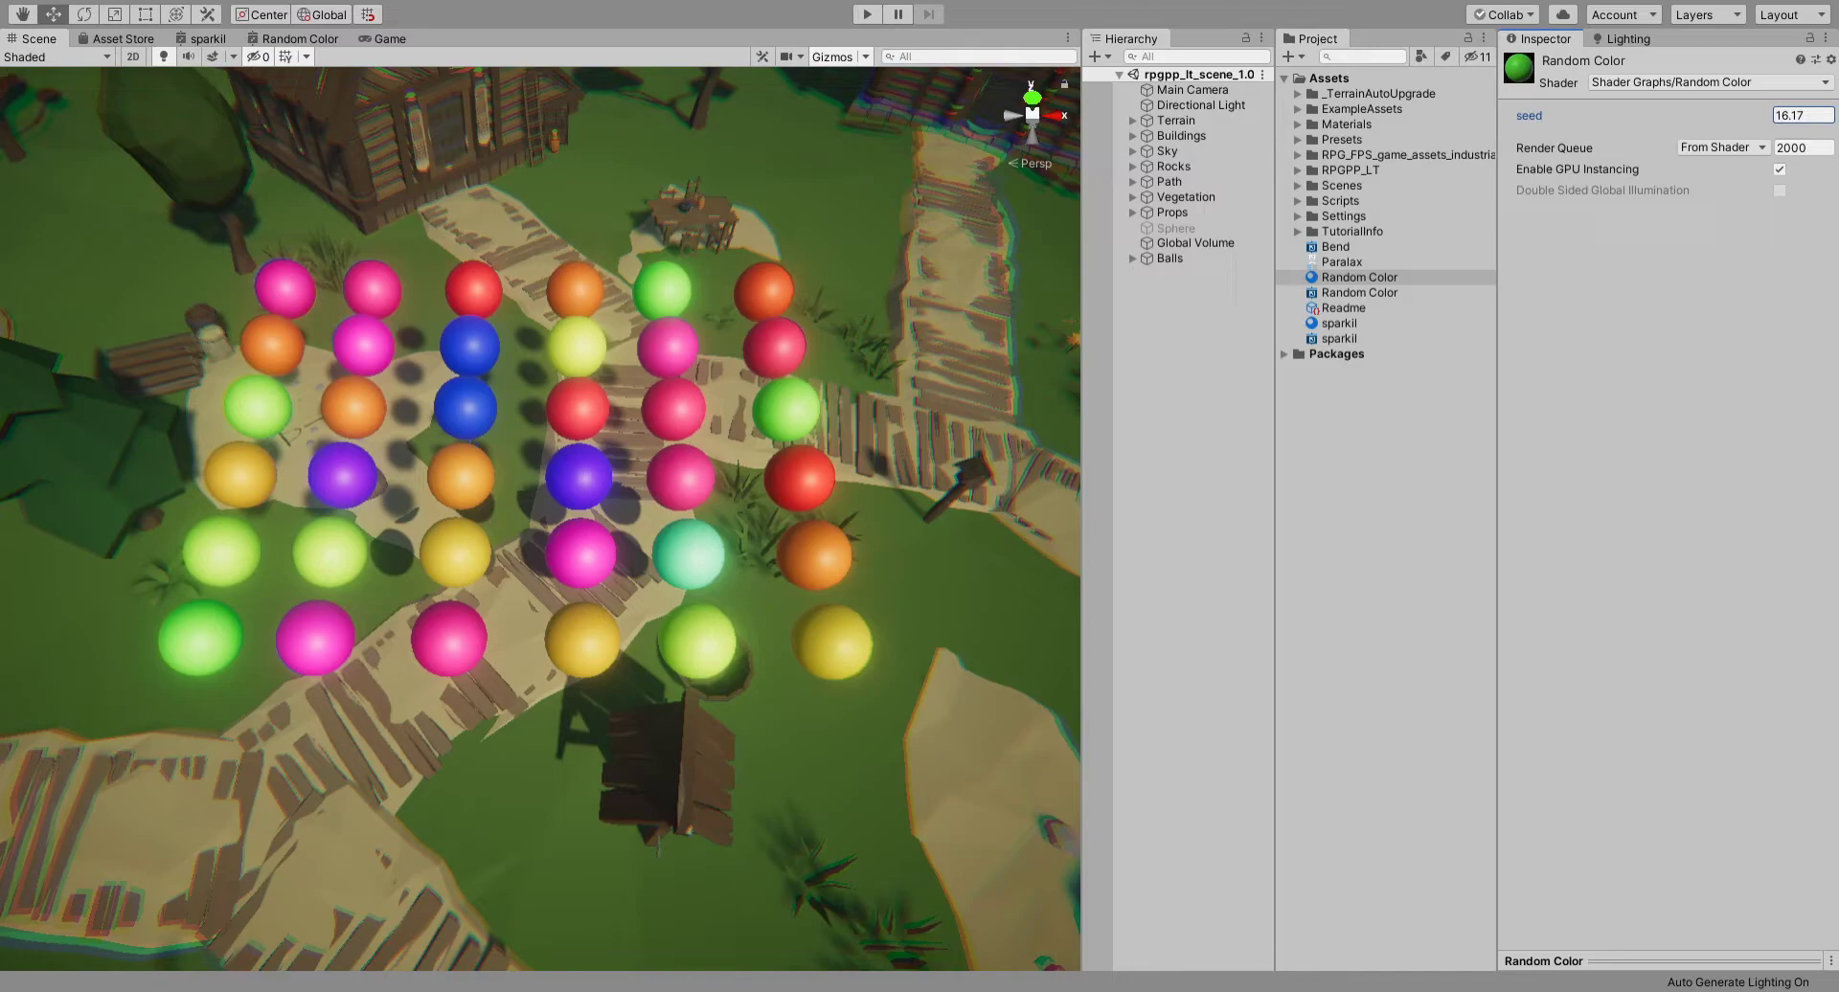
Move the Balls group to X 0.67, Z -0.29 so the sphere colours re-randomise
click(1180, 259)
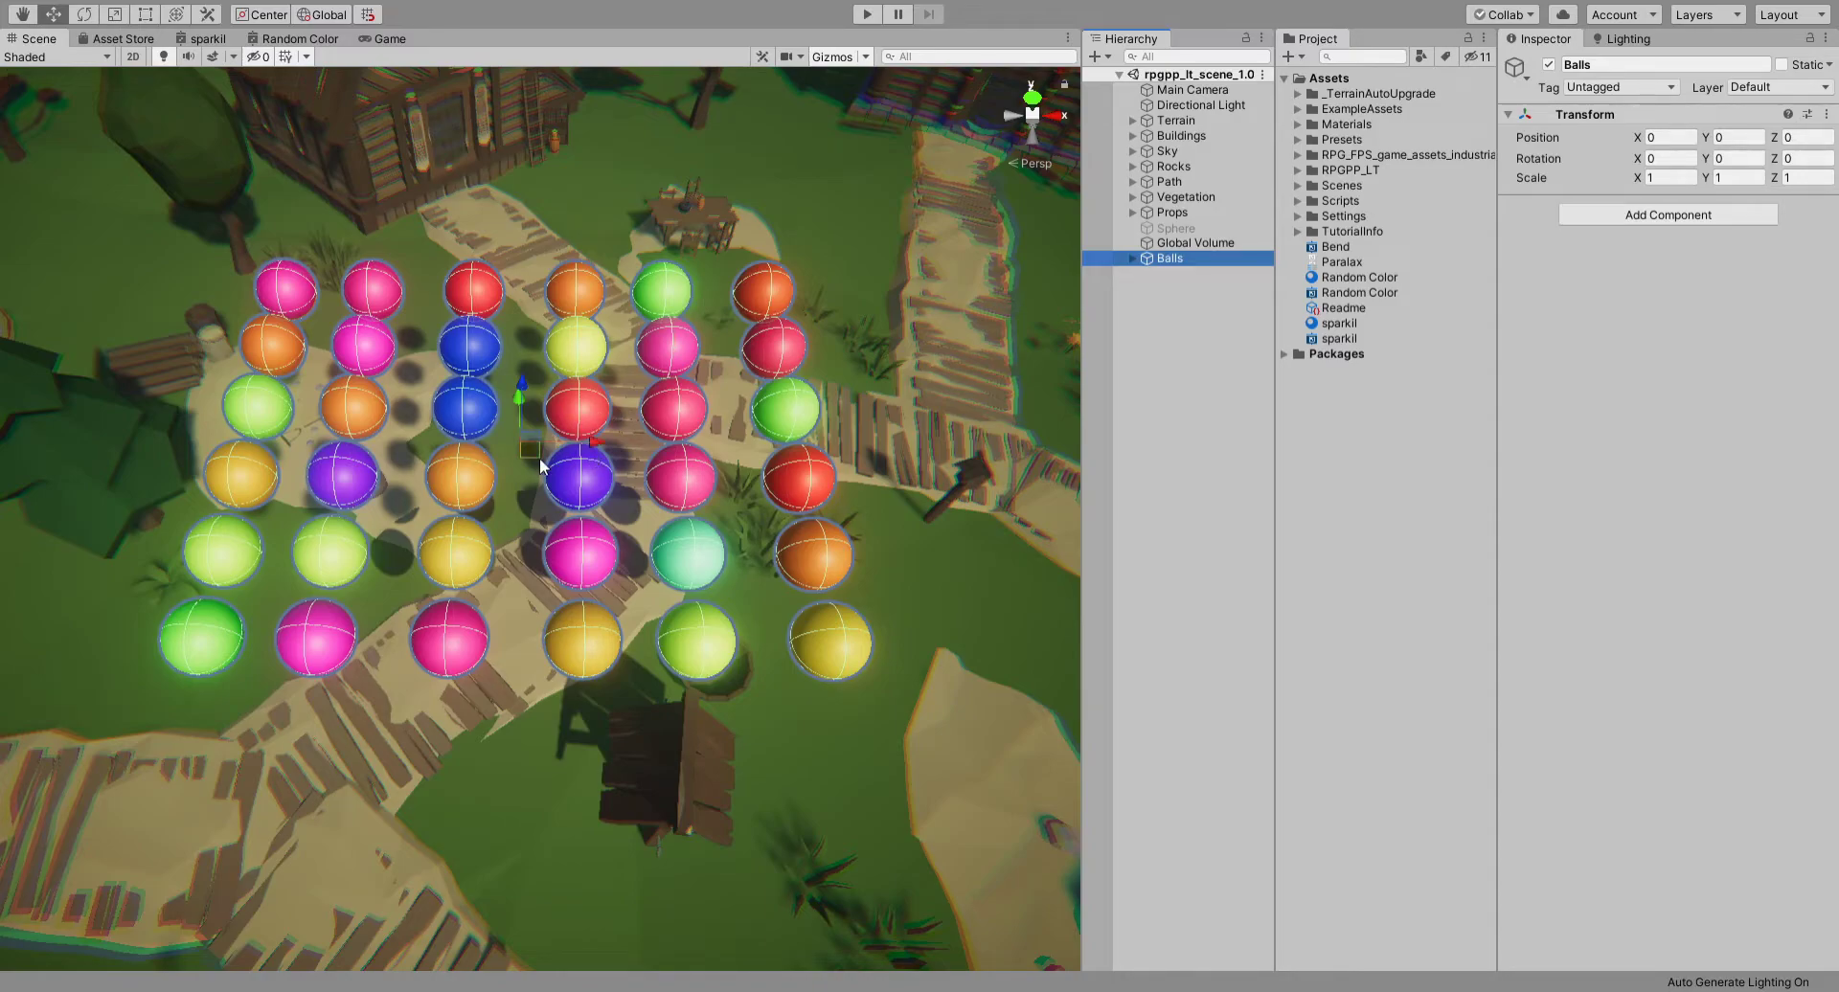
mouse_move(579, 446)
mouse_down()
mouse_move(624, 448)
mouse_move(561, 389)
mouse_move(557, 421)
mouse_up()
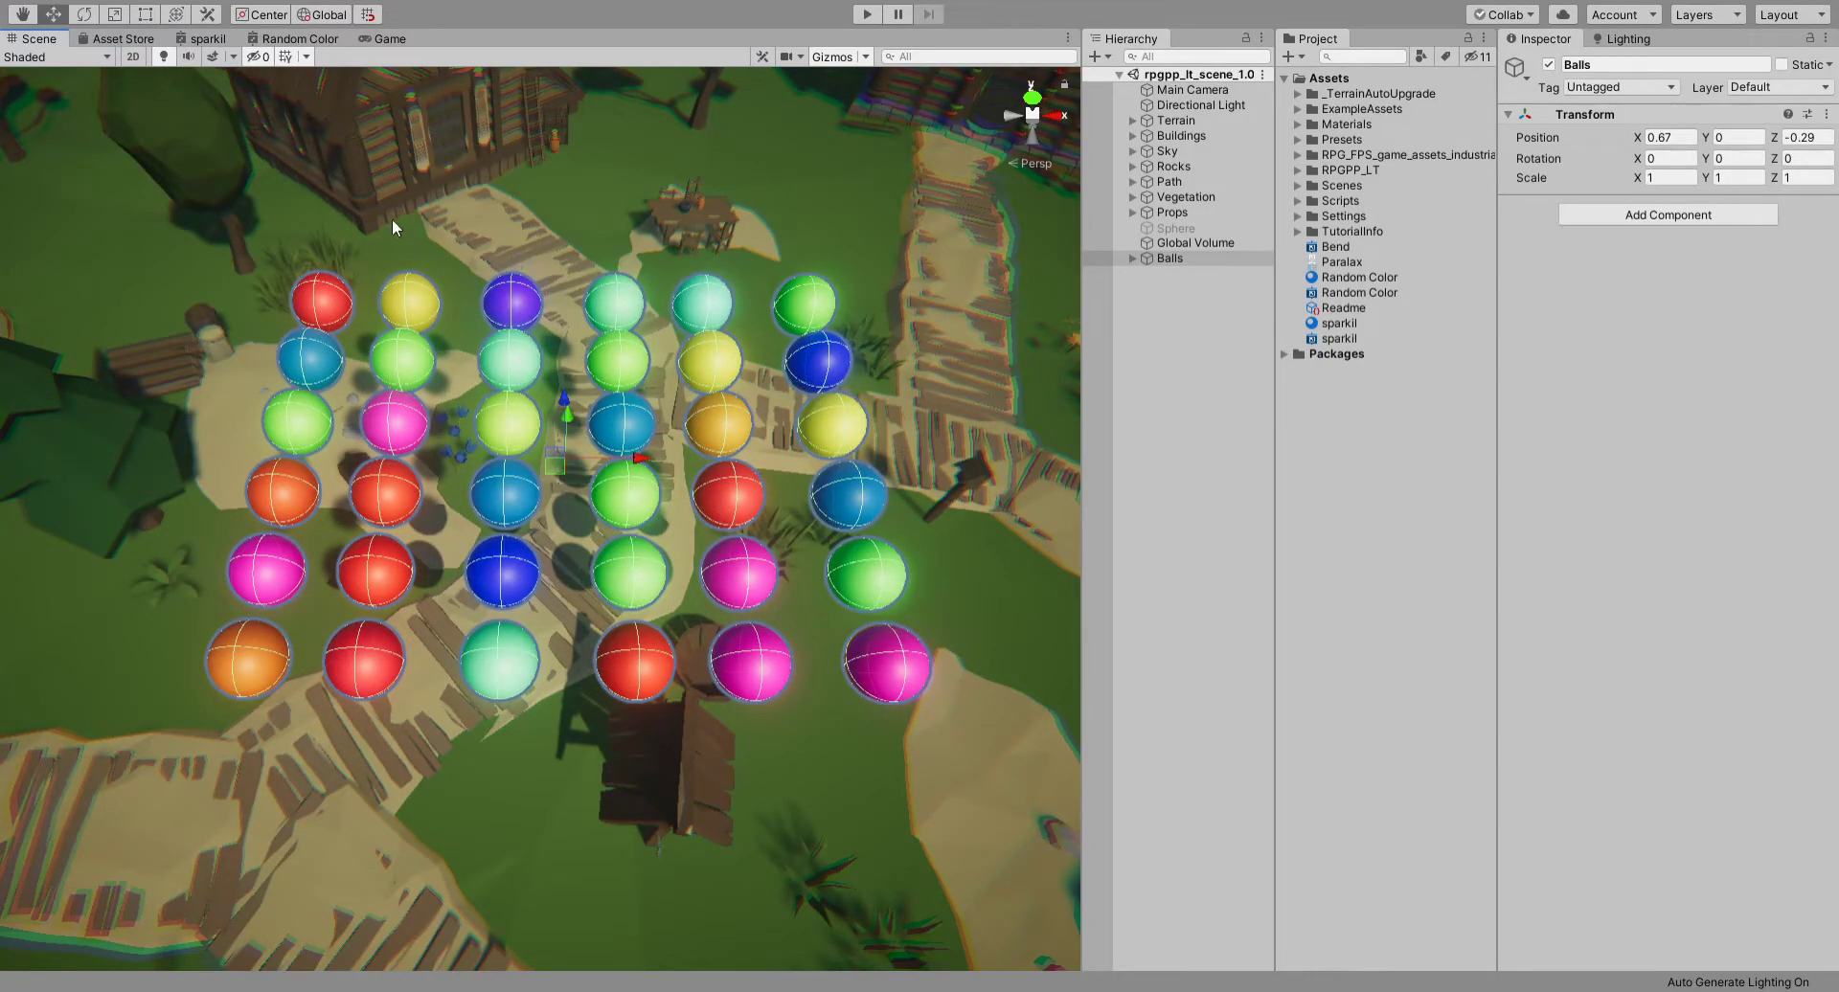
Show the Random Color graph maximised and expand the Random Range node's preview
click(284, 41)
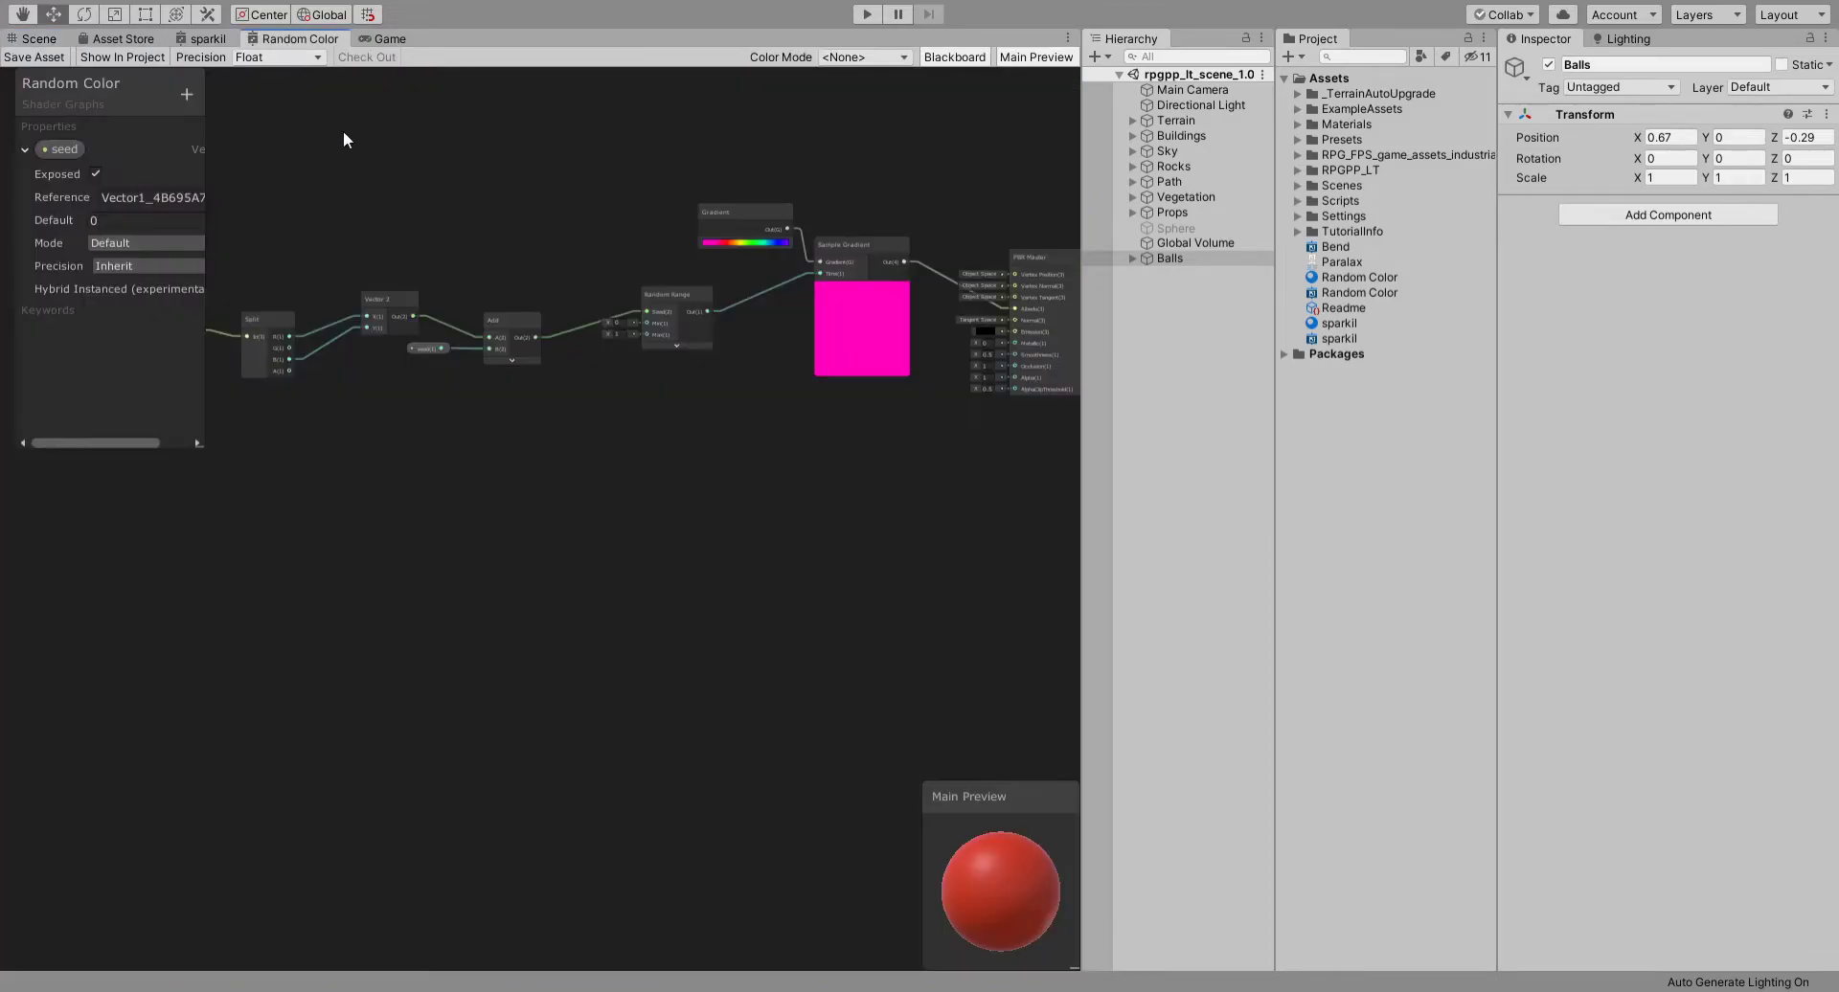
key(shift+space)
scroll(962, 542, up, 3)
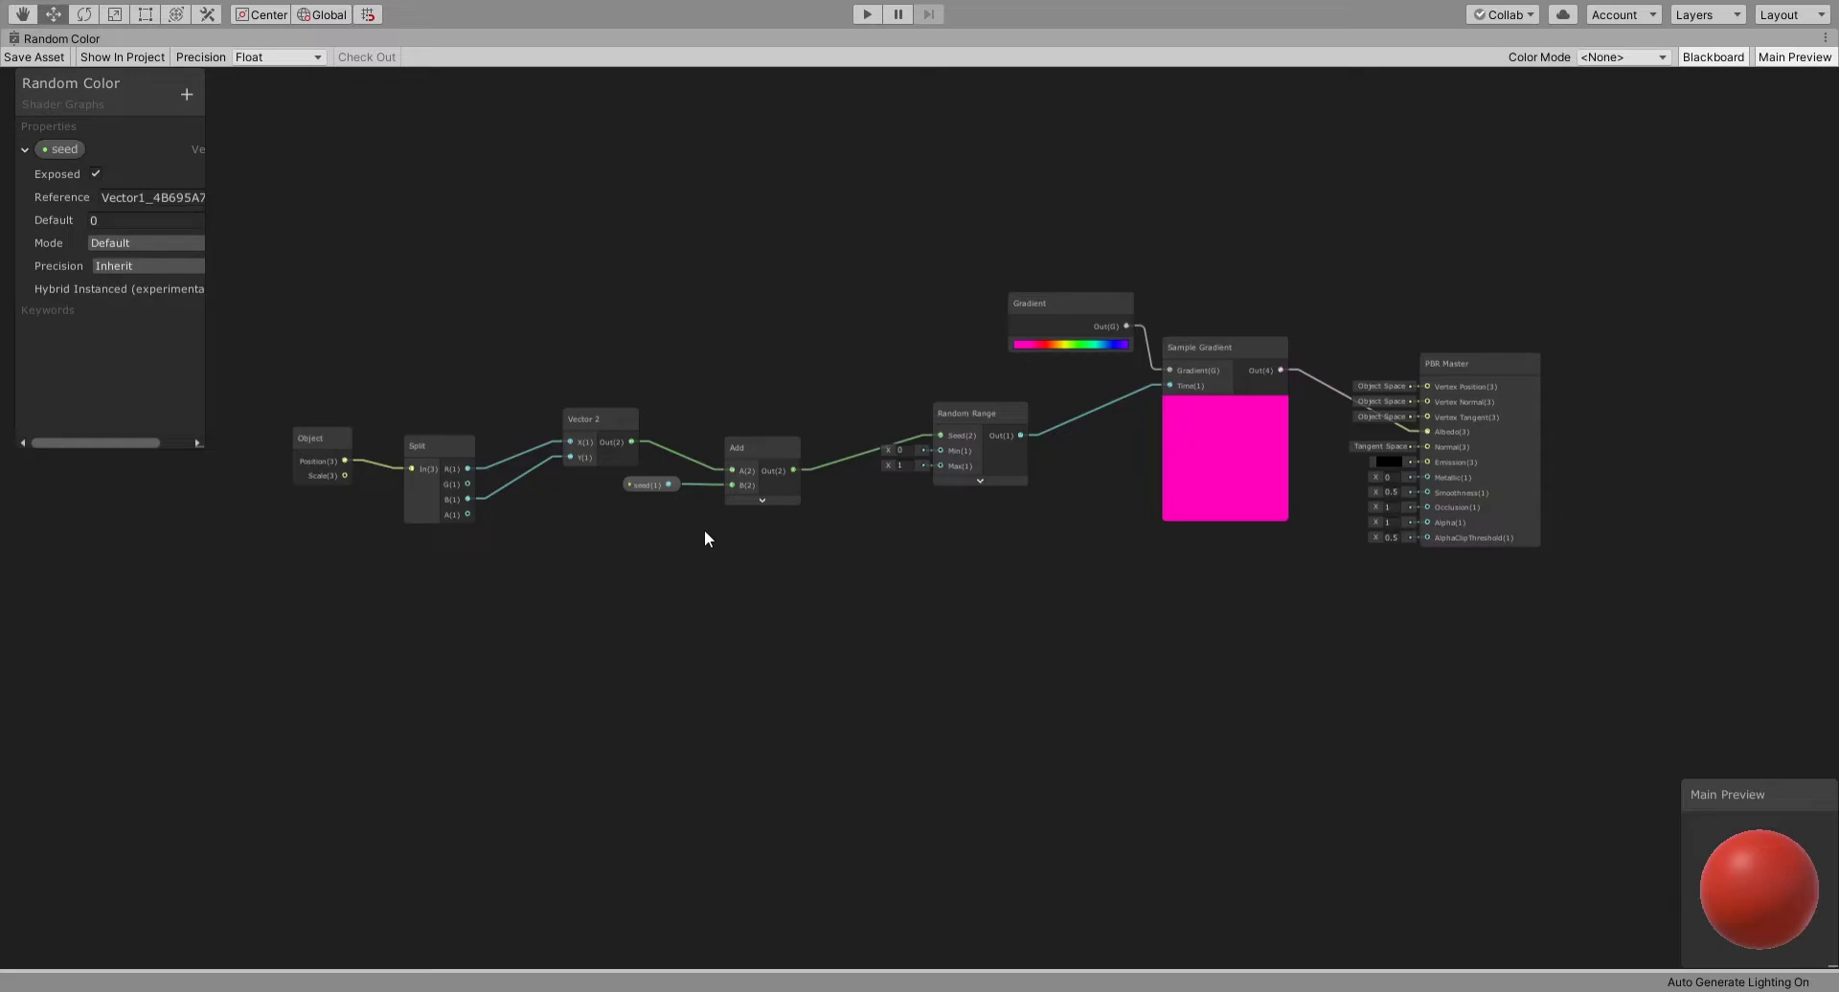
scroll(638, 563, up, 2)
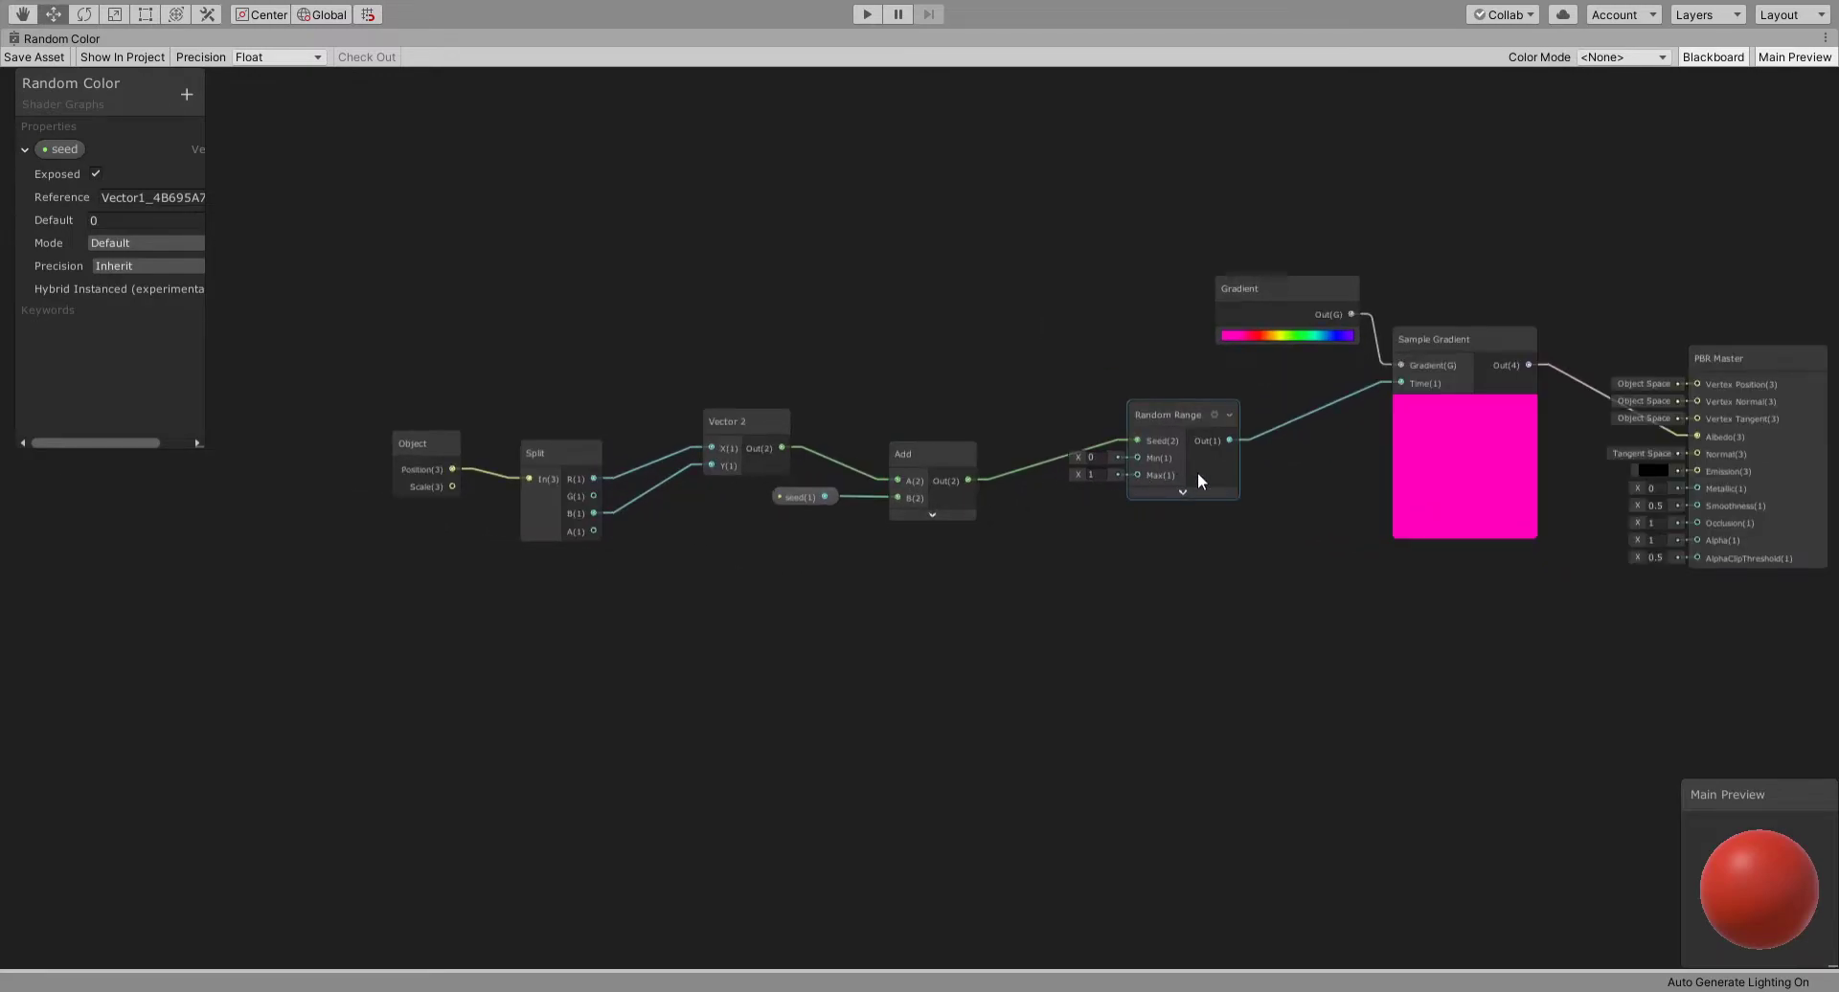
click(1181, 492)
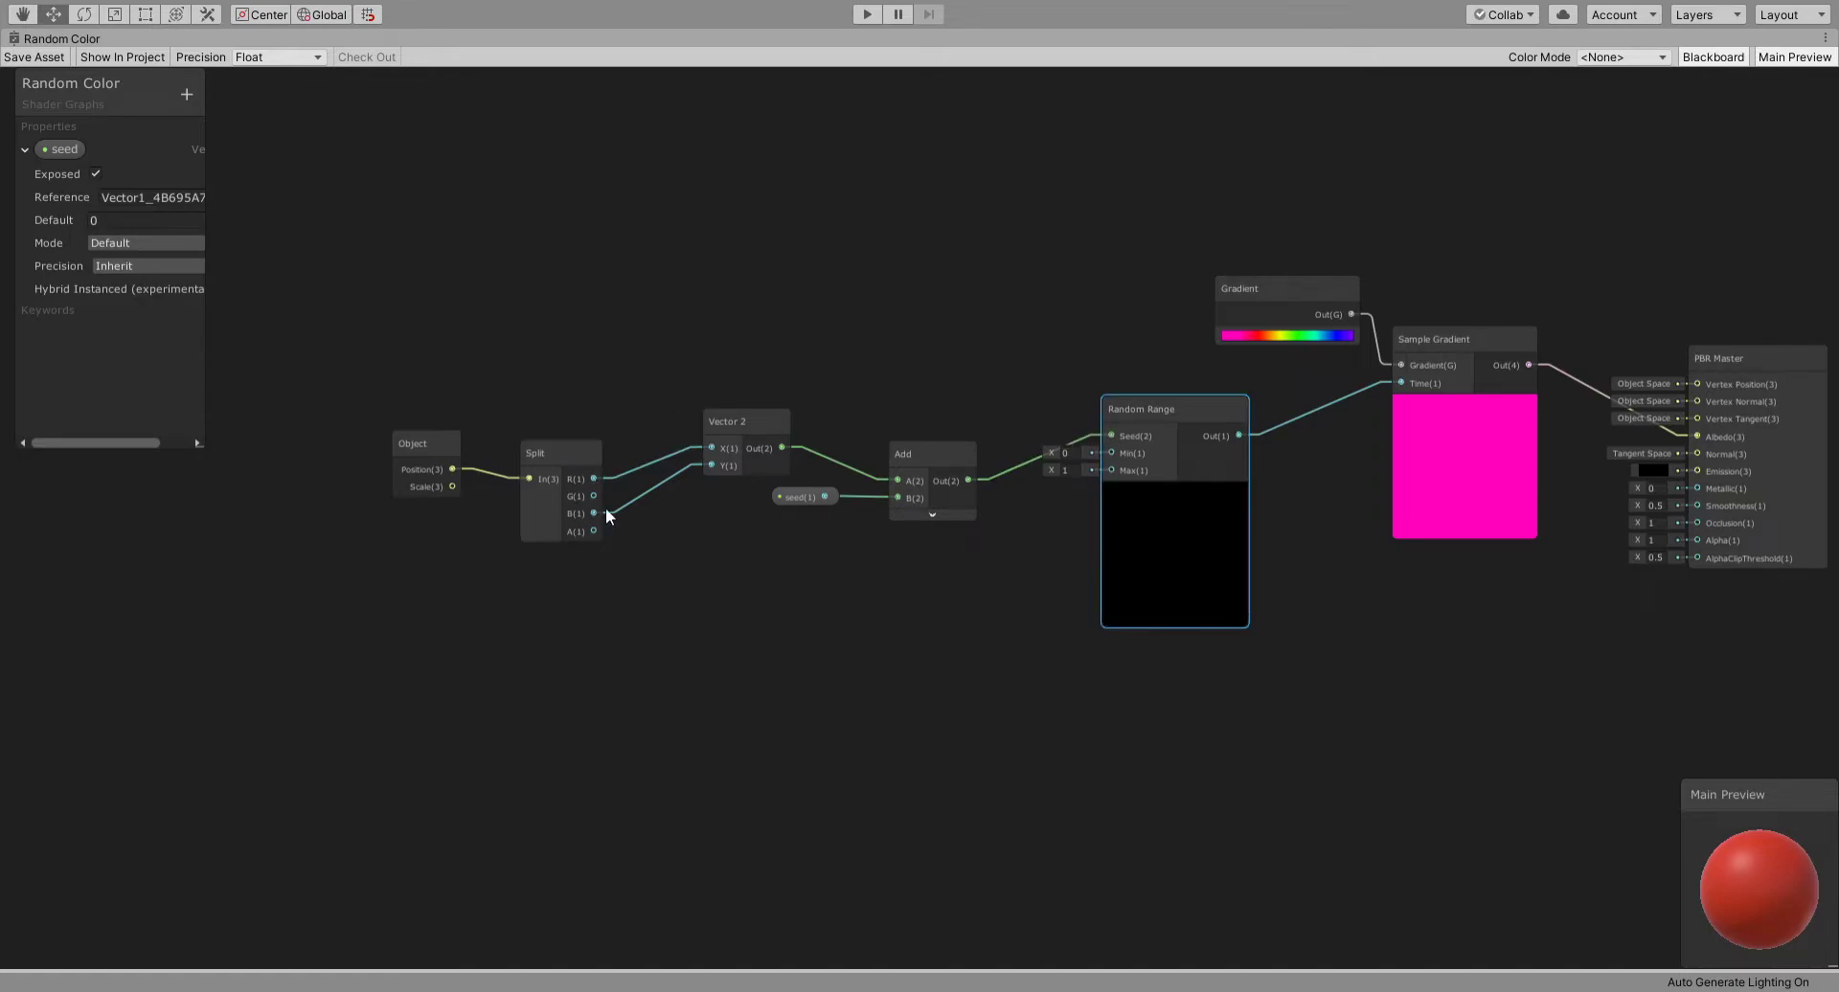
Rearrange the Object, Vector 2 and seed nodes and connect Split B to Vector 2 Y
click(424, 463)
drag(424, 462, 418, 459)
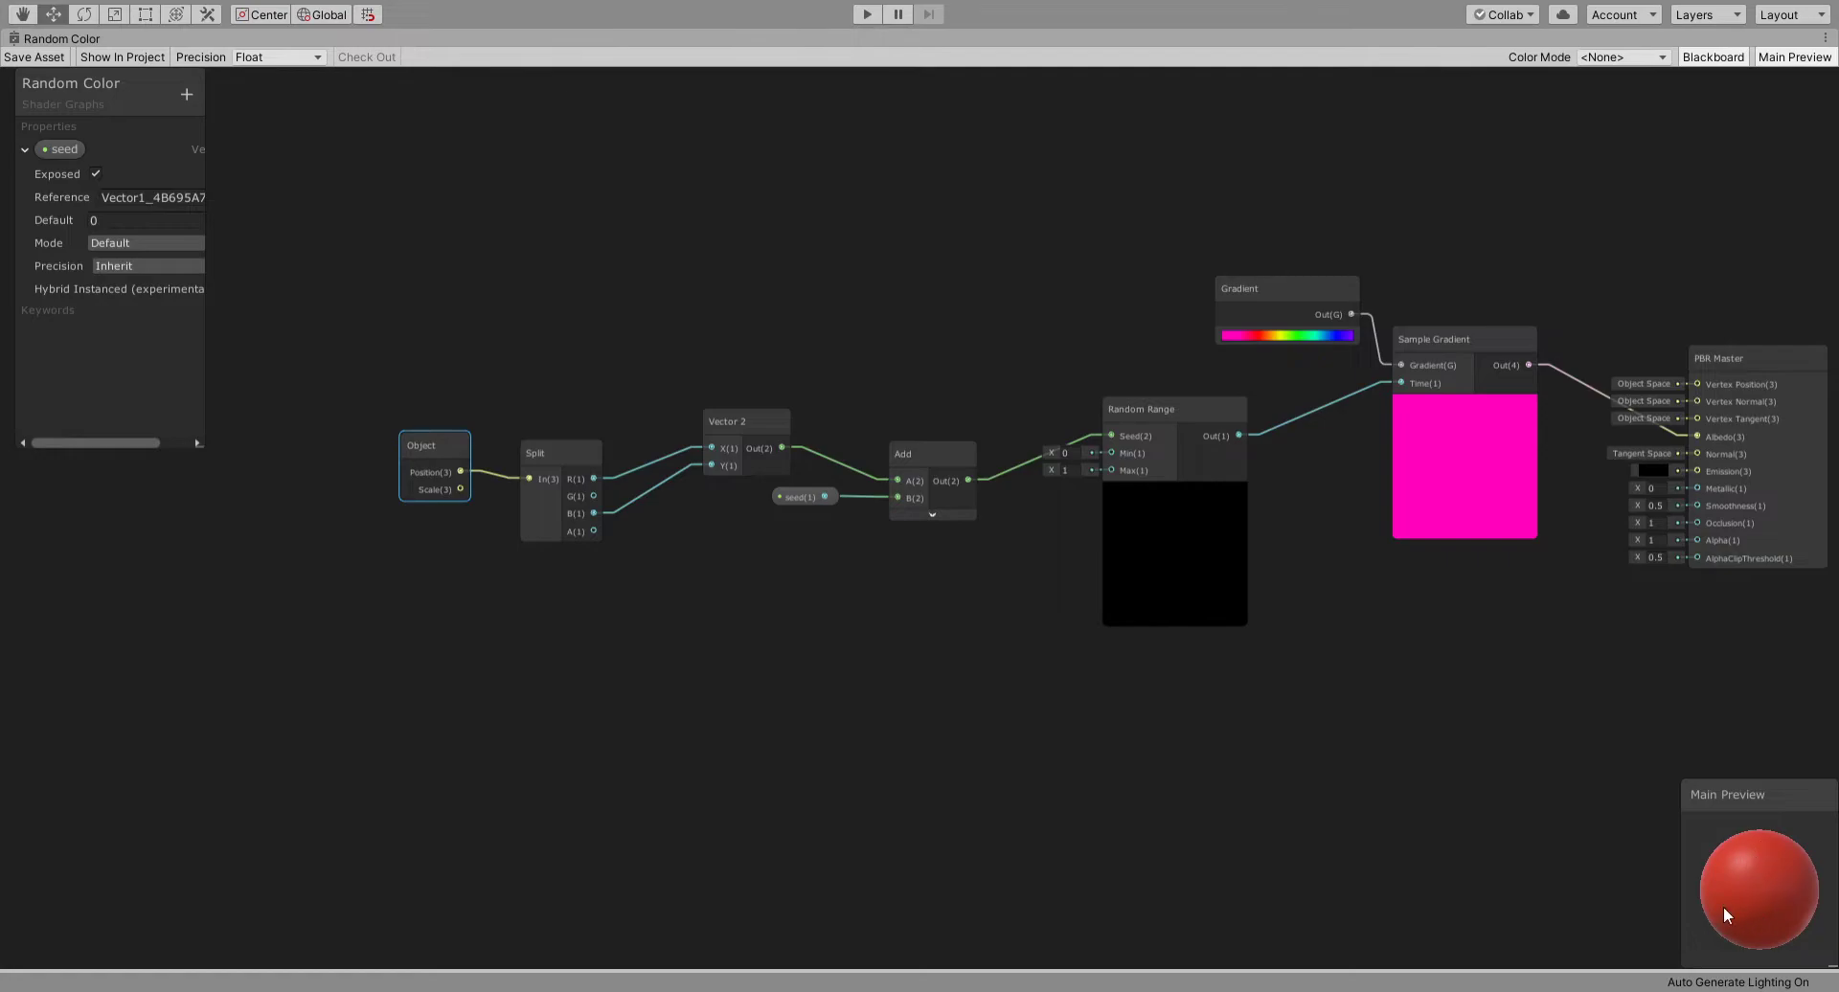
mouse_move(1755, 877)
mouse_down()
mouse_move(1712, 897)
mouse_move(1754, 858)
mouse_up()
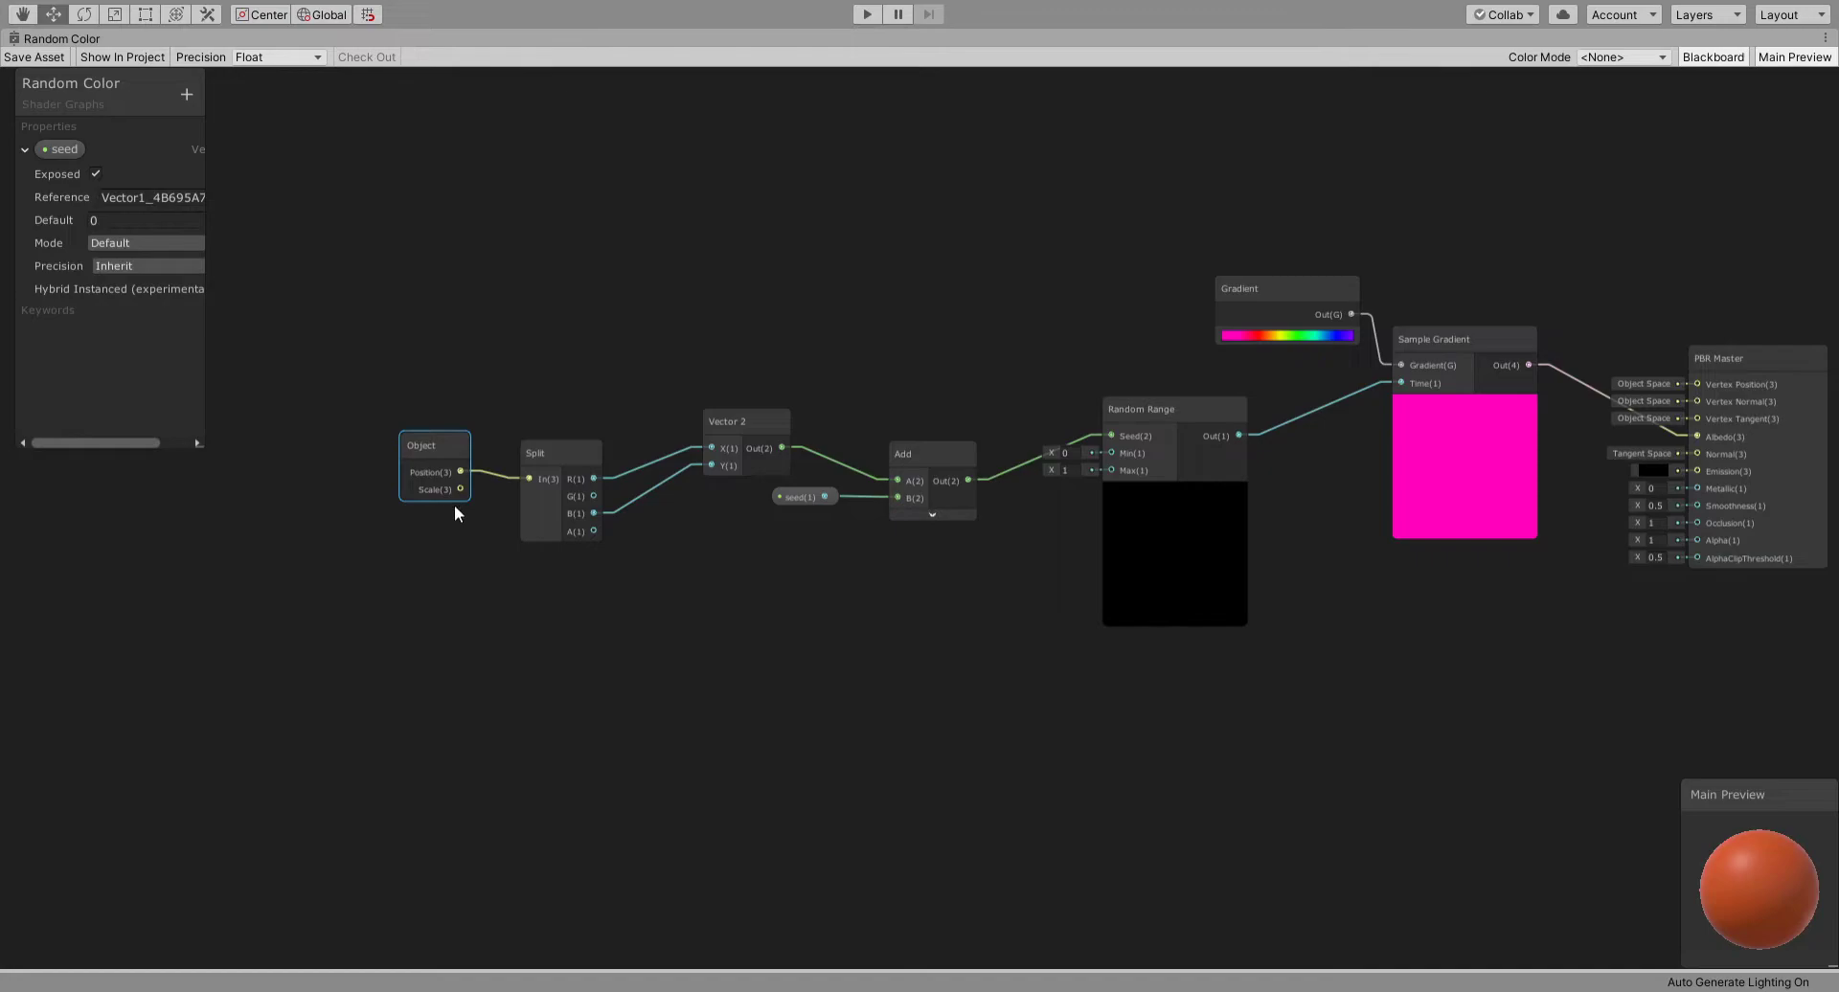
drag(416, 475, 399, 467)
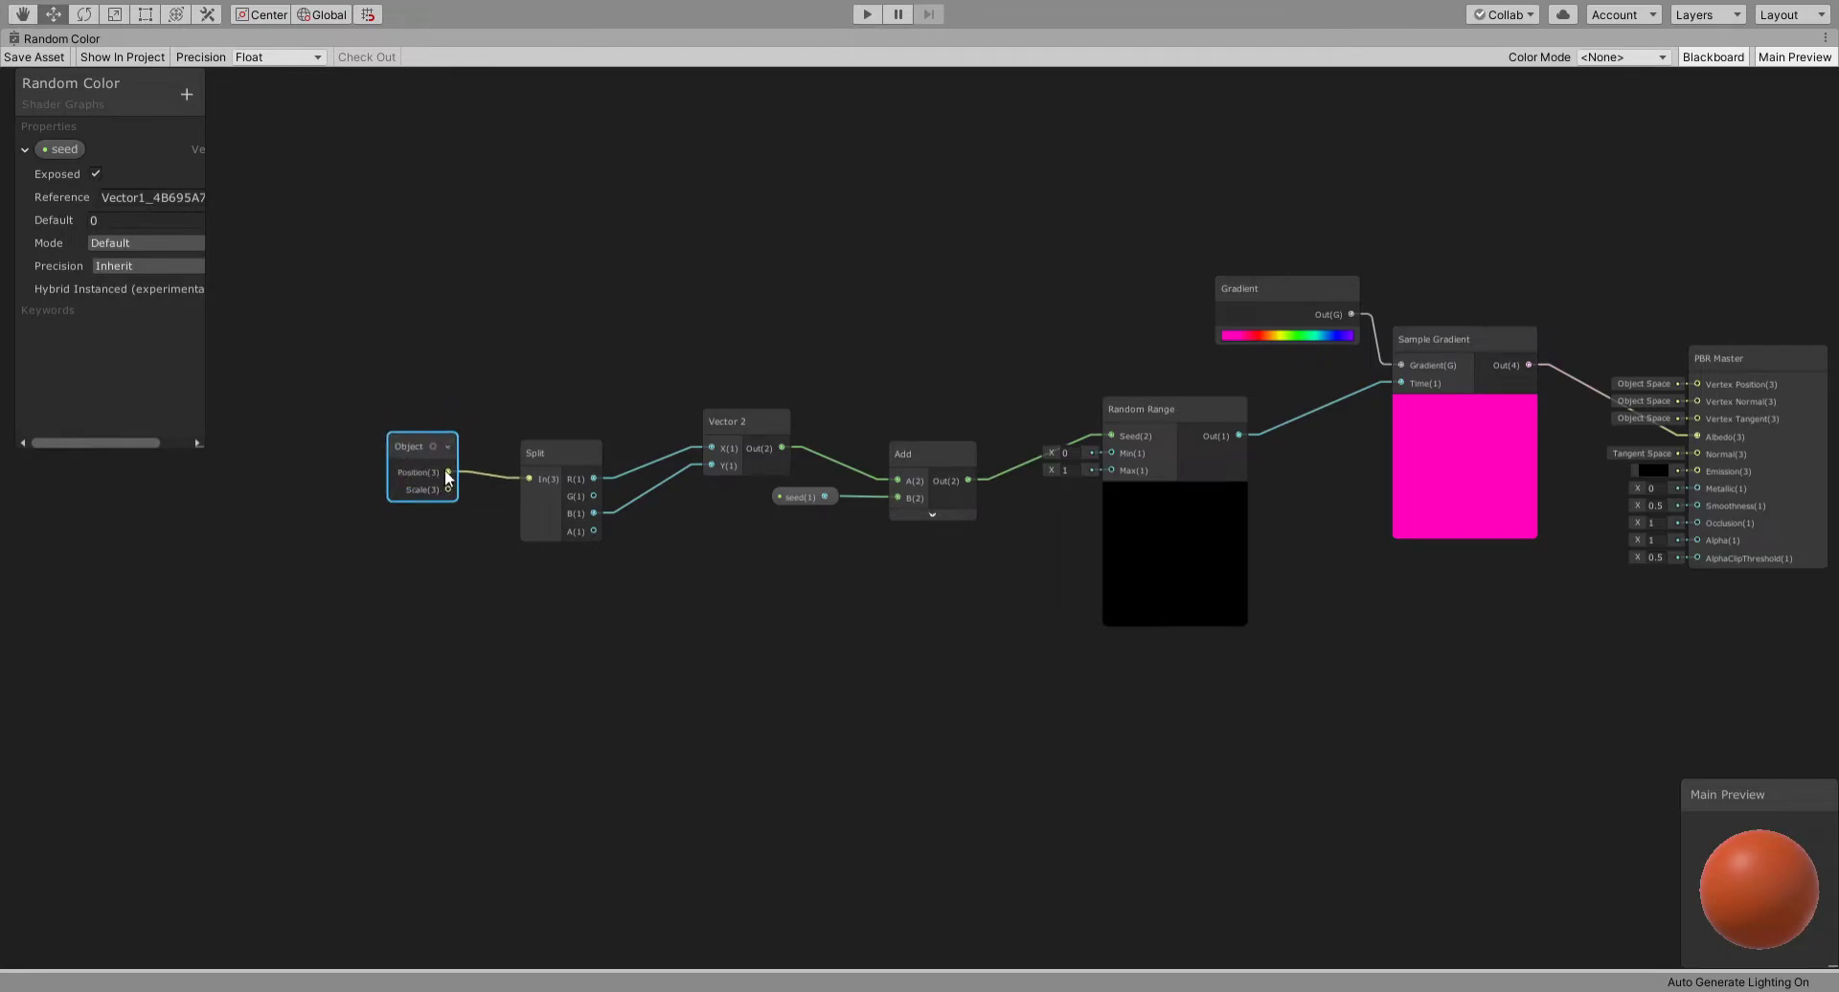
middle_drag(707, 553, 612, 559)
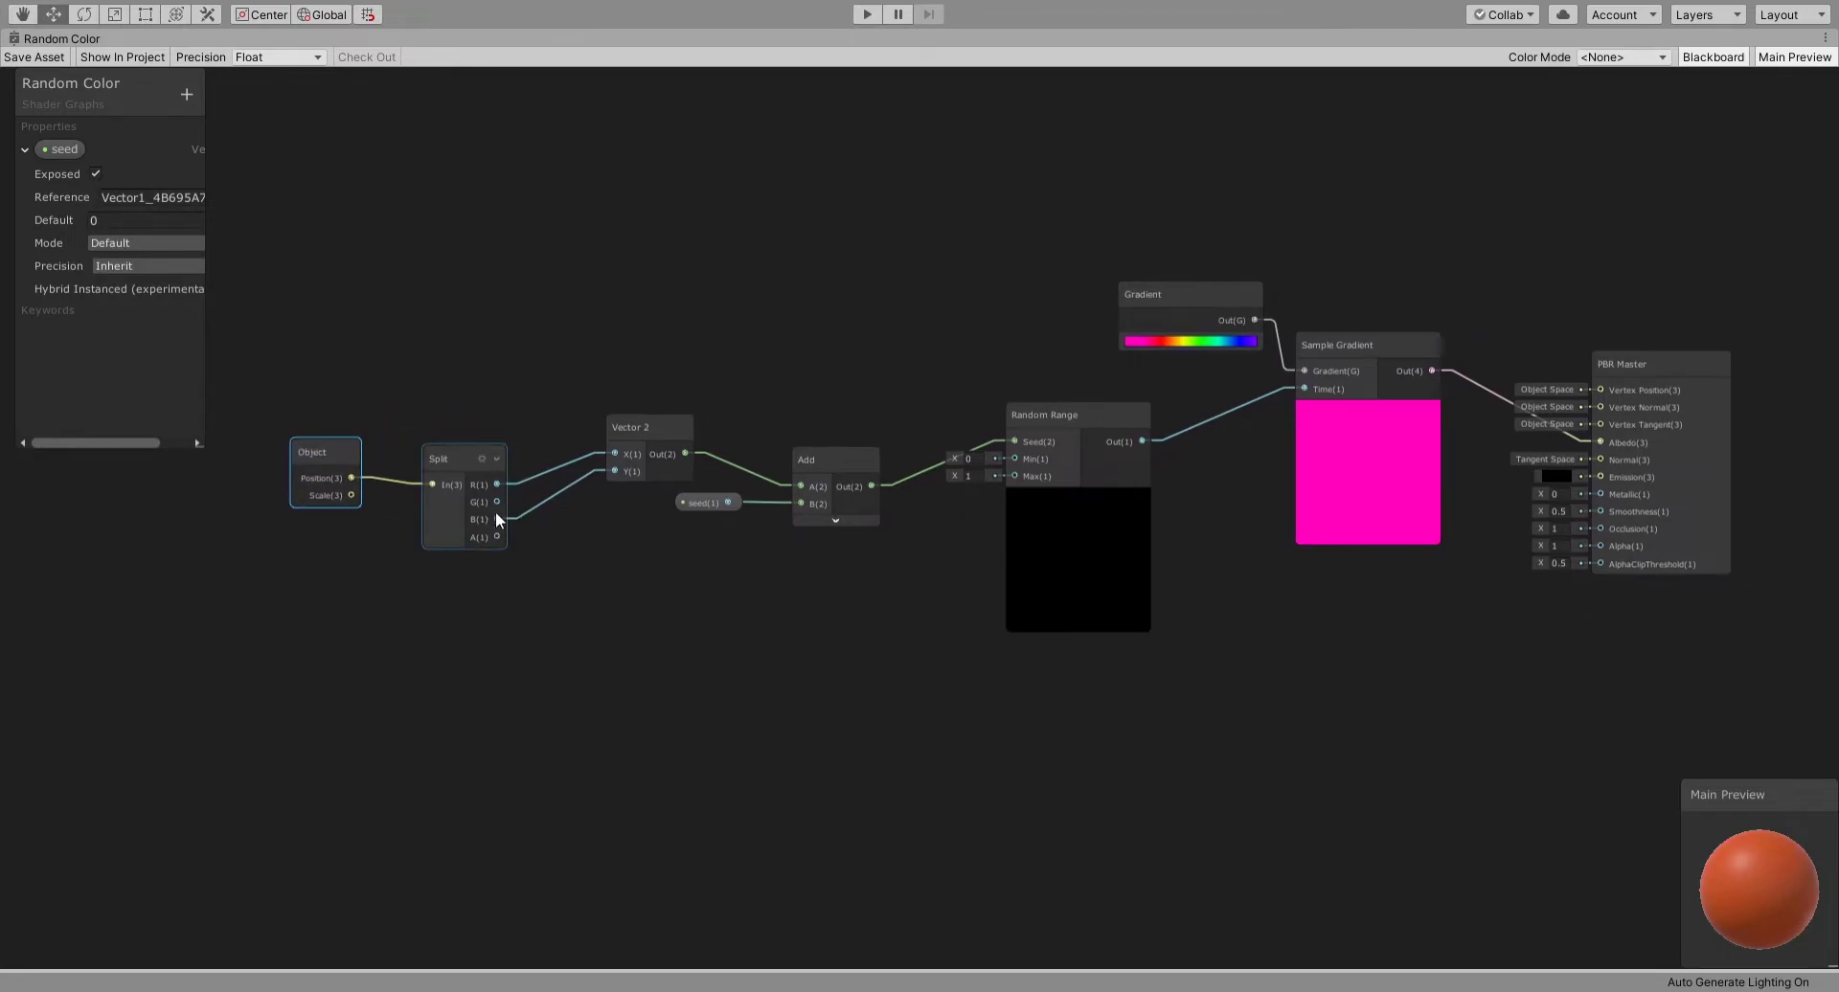
drag(496, 518, 497, 518)
drag(652, 455, 627, 457)
drag(705, 500, 698, 509)
click(760, 319)
Set the Random Color material's seed to 15.6, then return to the Random Color graph
key(shift+space)
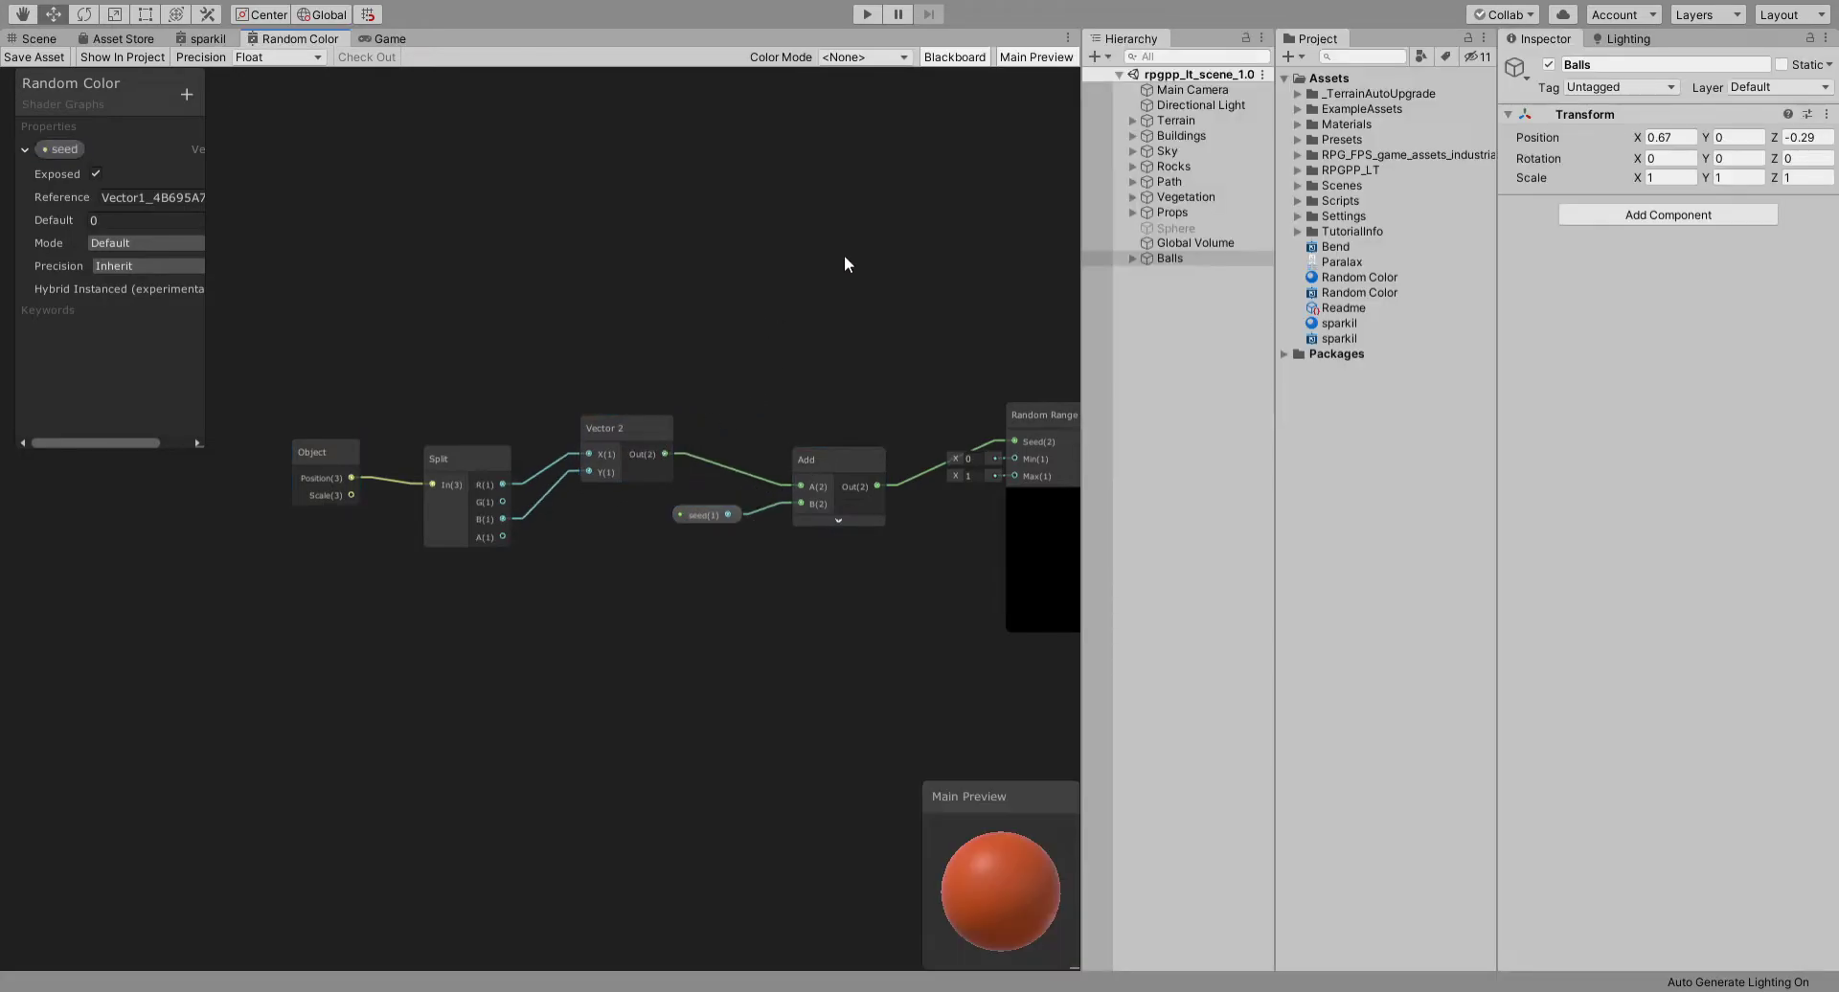
click(35, 38)
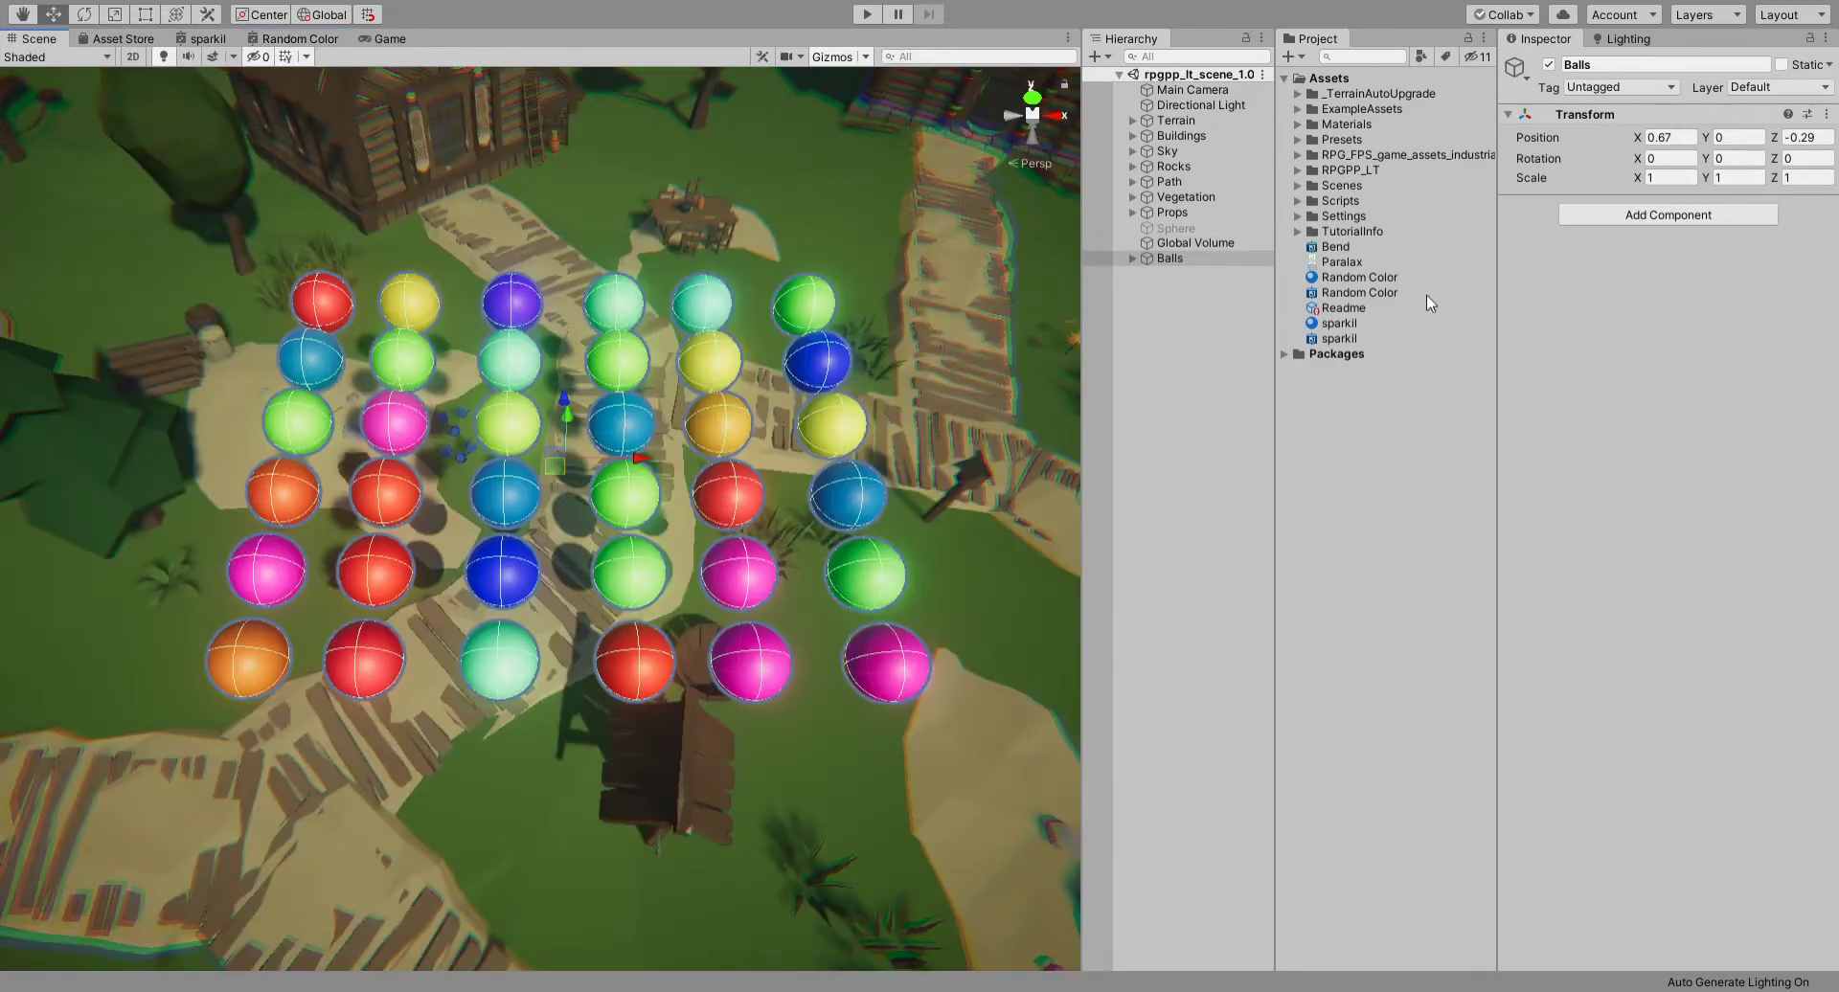
click(1366, 278)
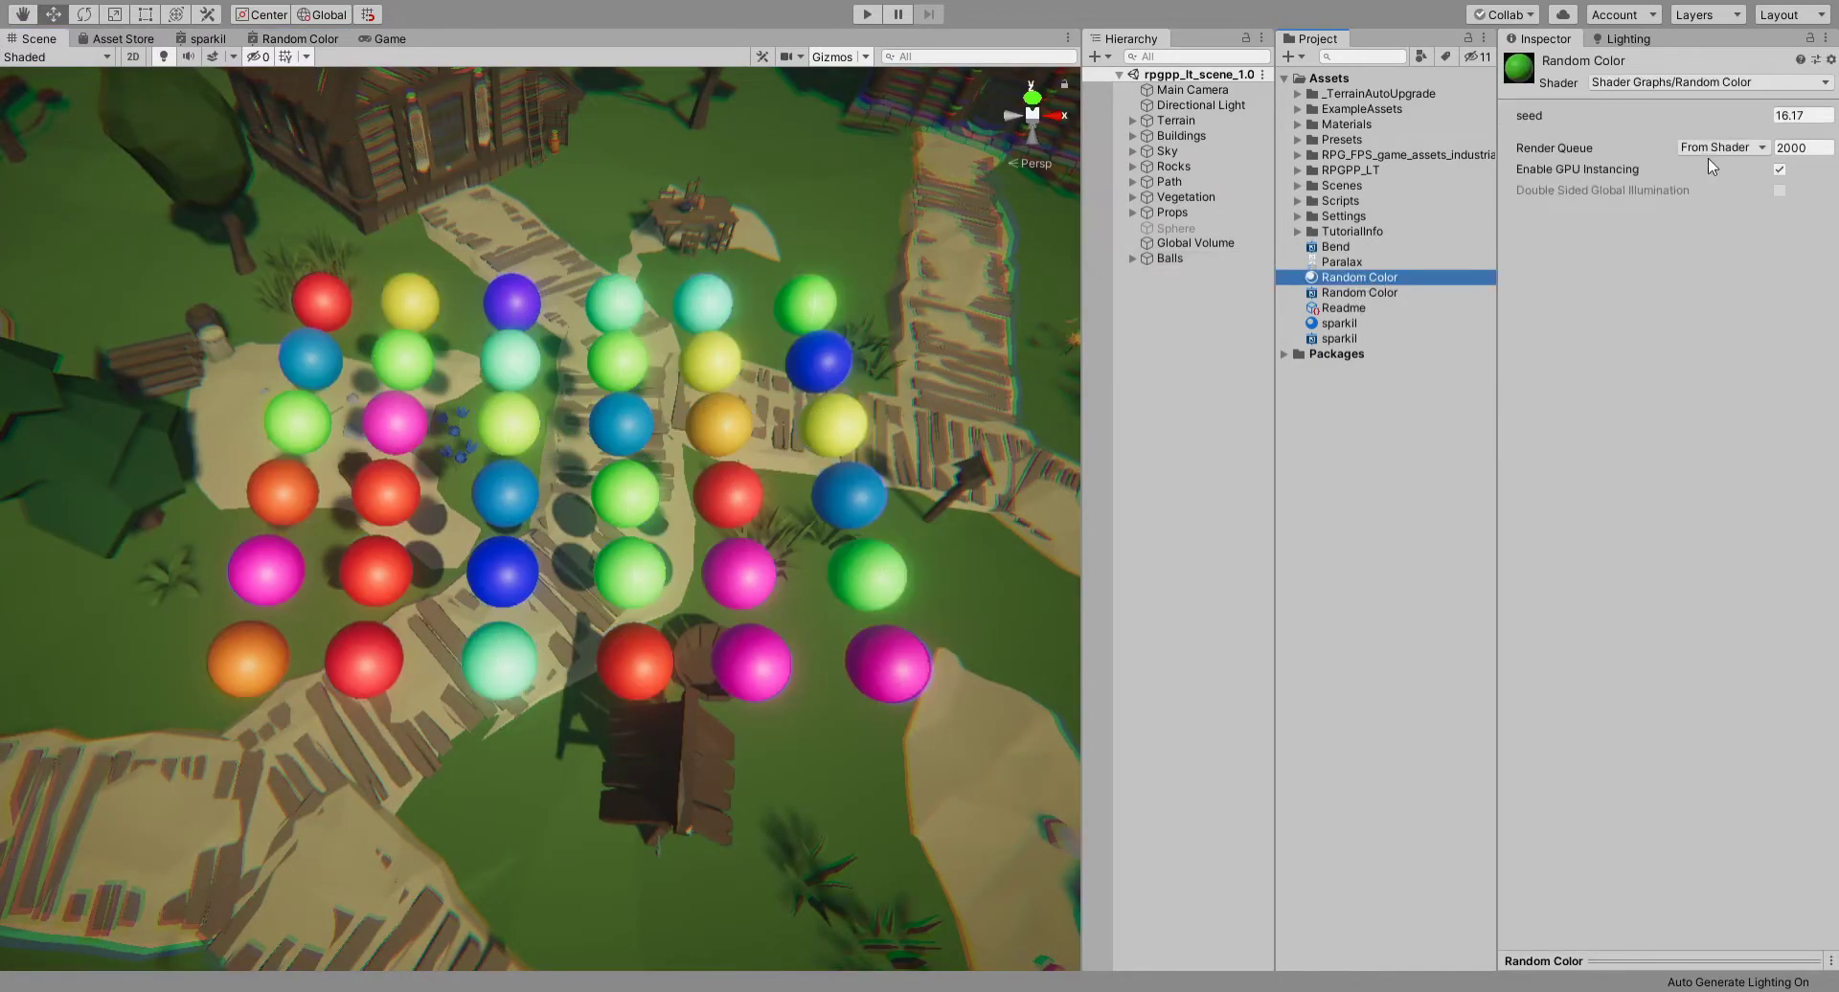
drag(1735, 116, 1735, 117)
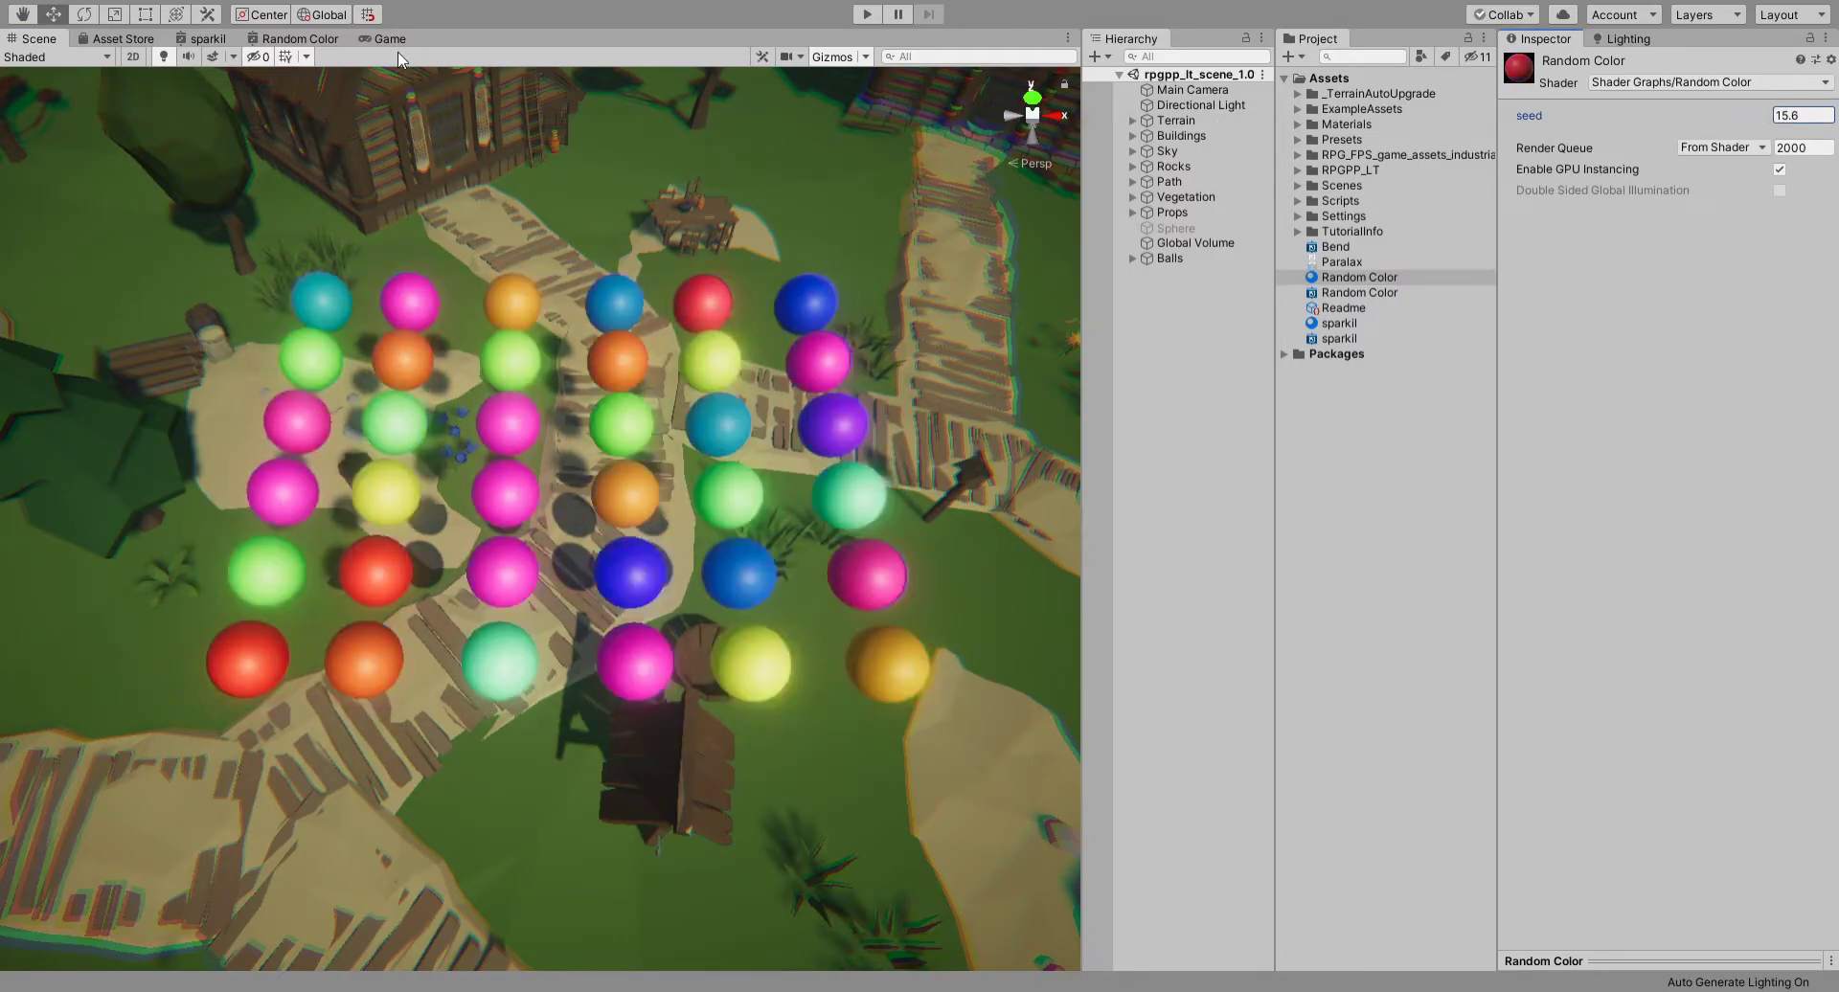
click(279, 39)
Move the Random Range node down and bring the gradient and output nodes into view
key(shift+space)
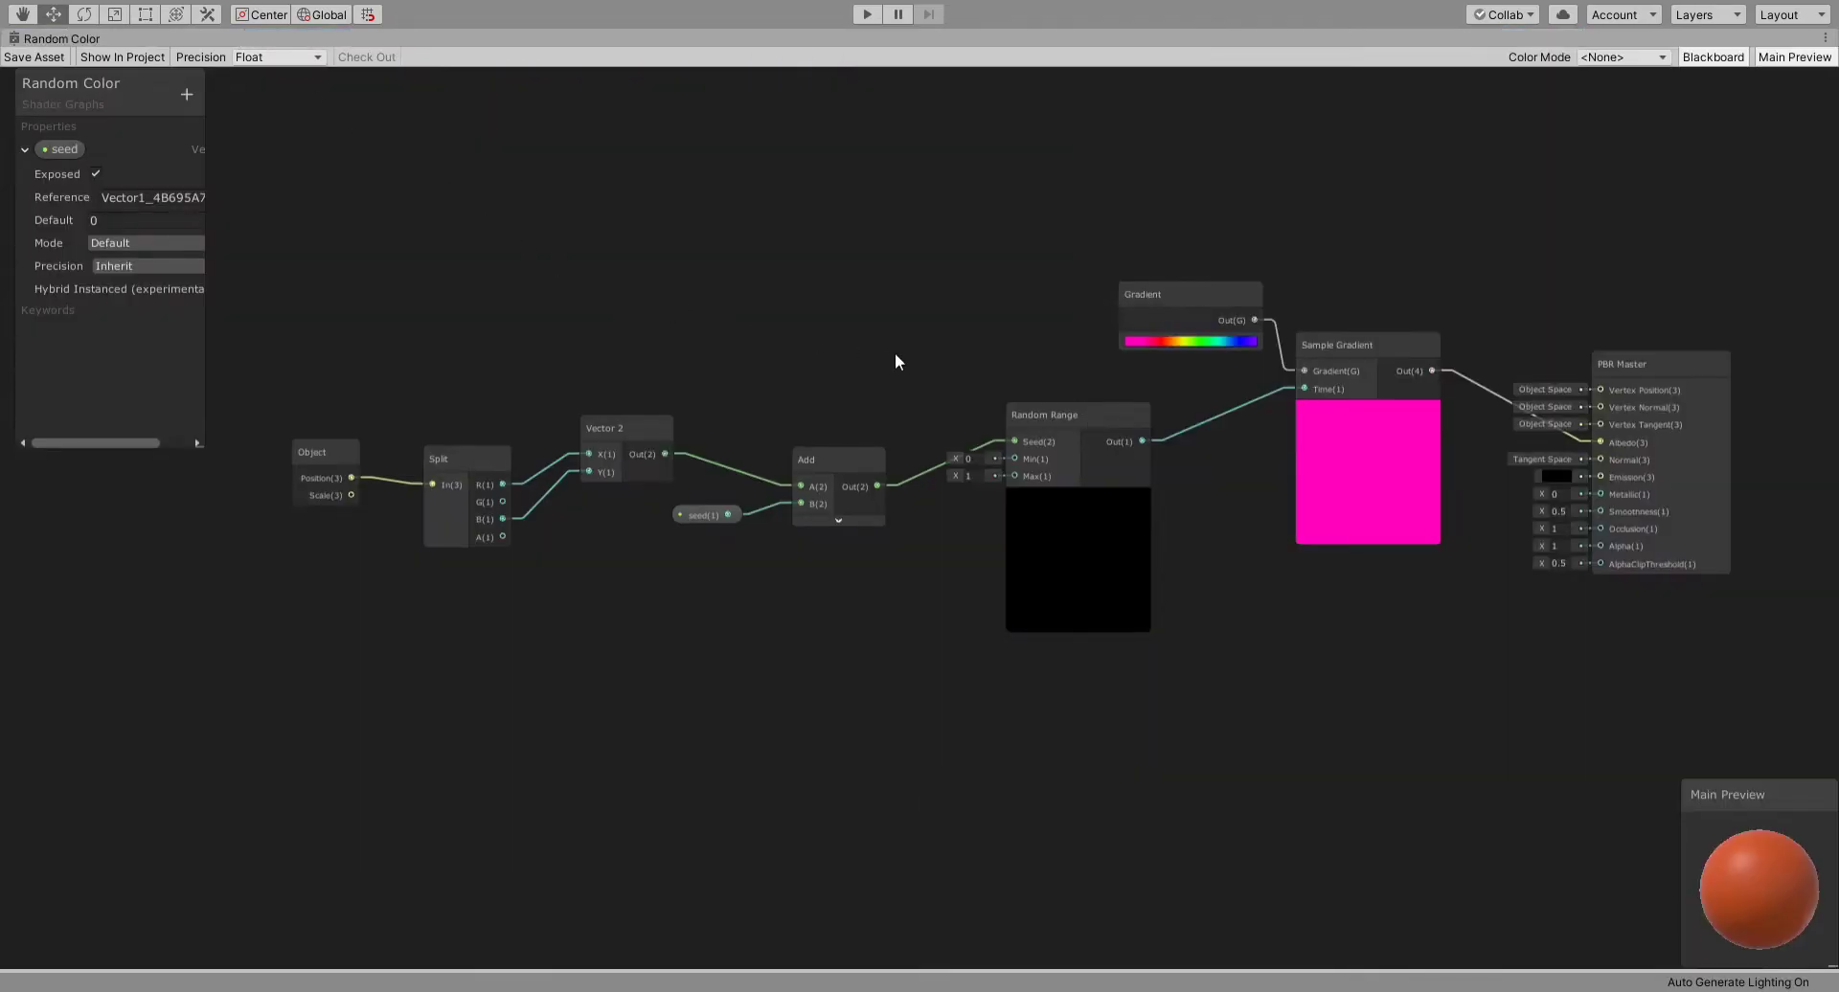
middle_drag(876, 368, 821, 377)
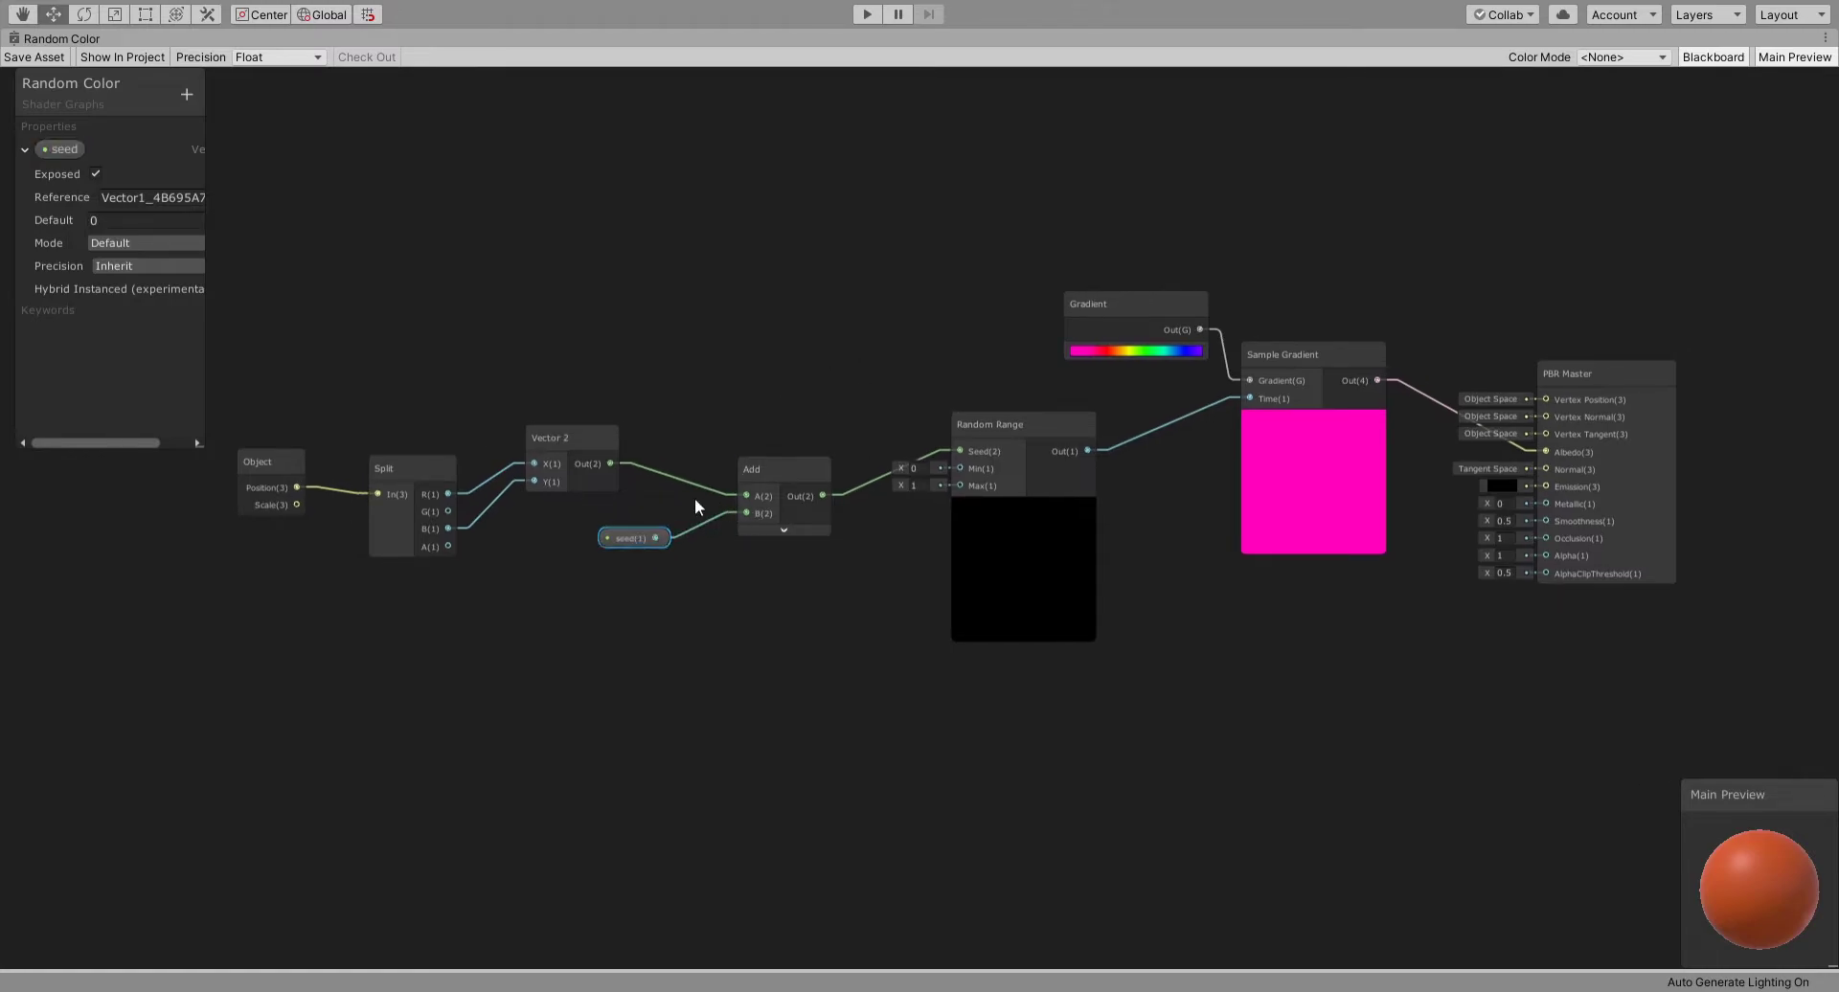
middle_drag(833, 445, 637, 481)
click(854, 473)
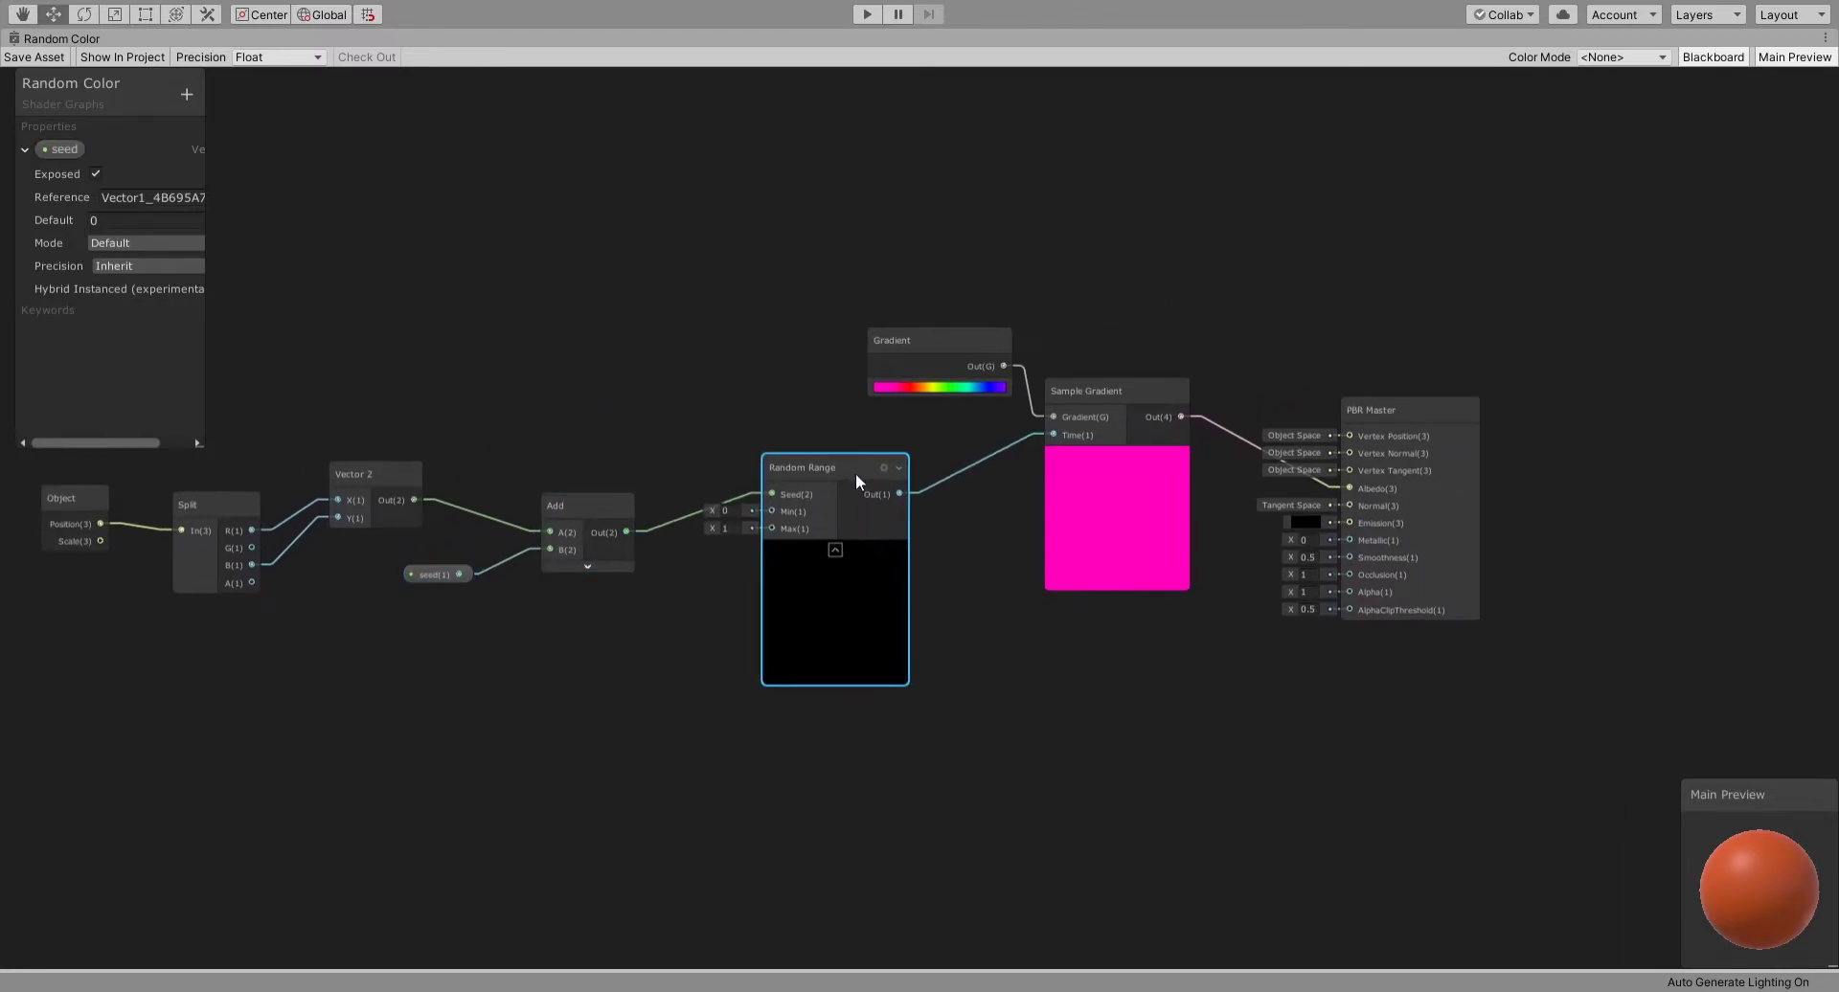
drag(854, 473, 864, 506)
middle_drag(986, 458, 797, 508)
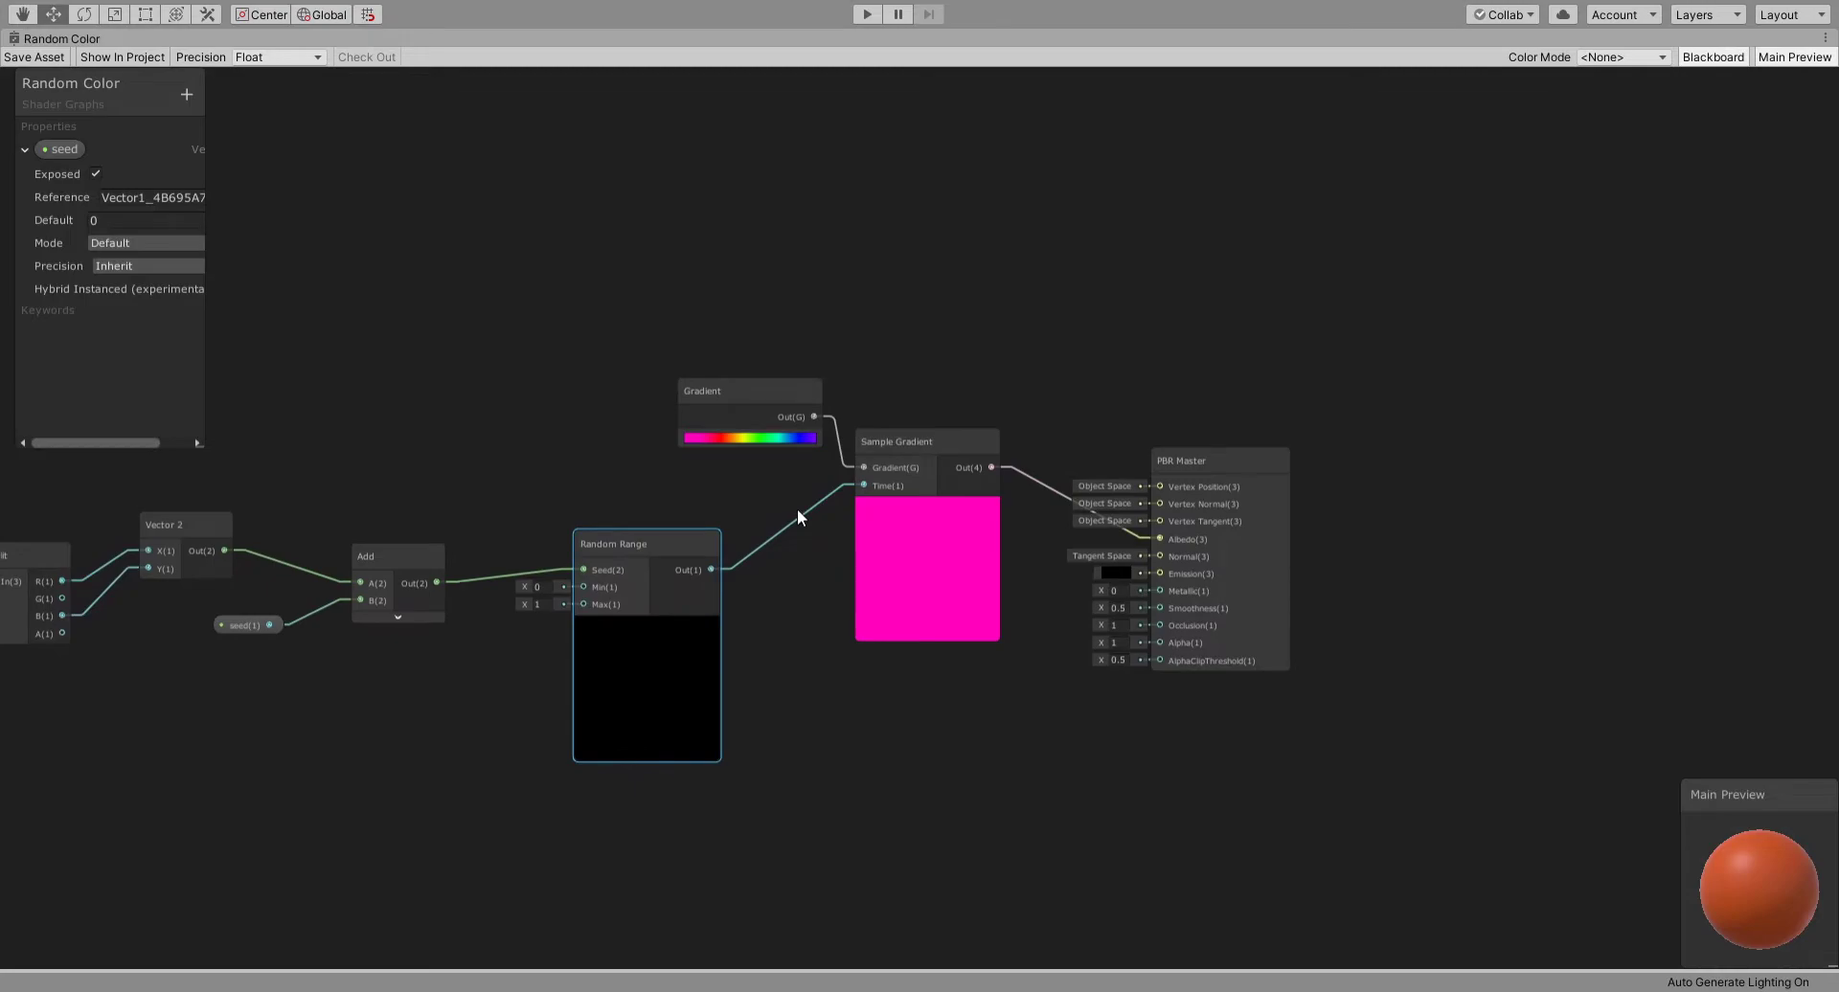
scroll(797, 509, up, 3)
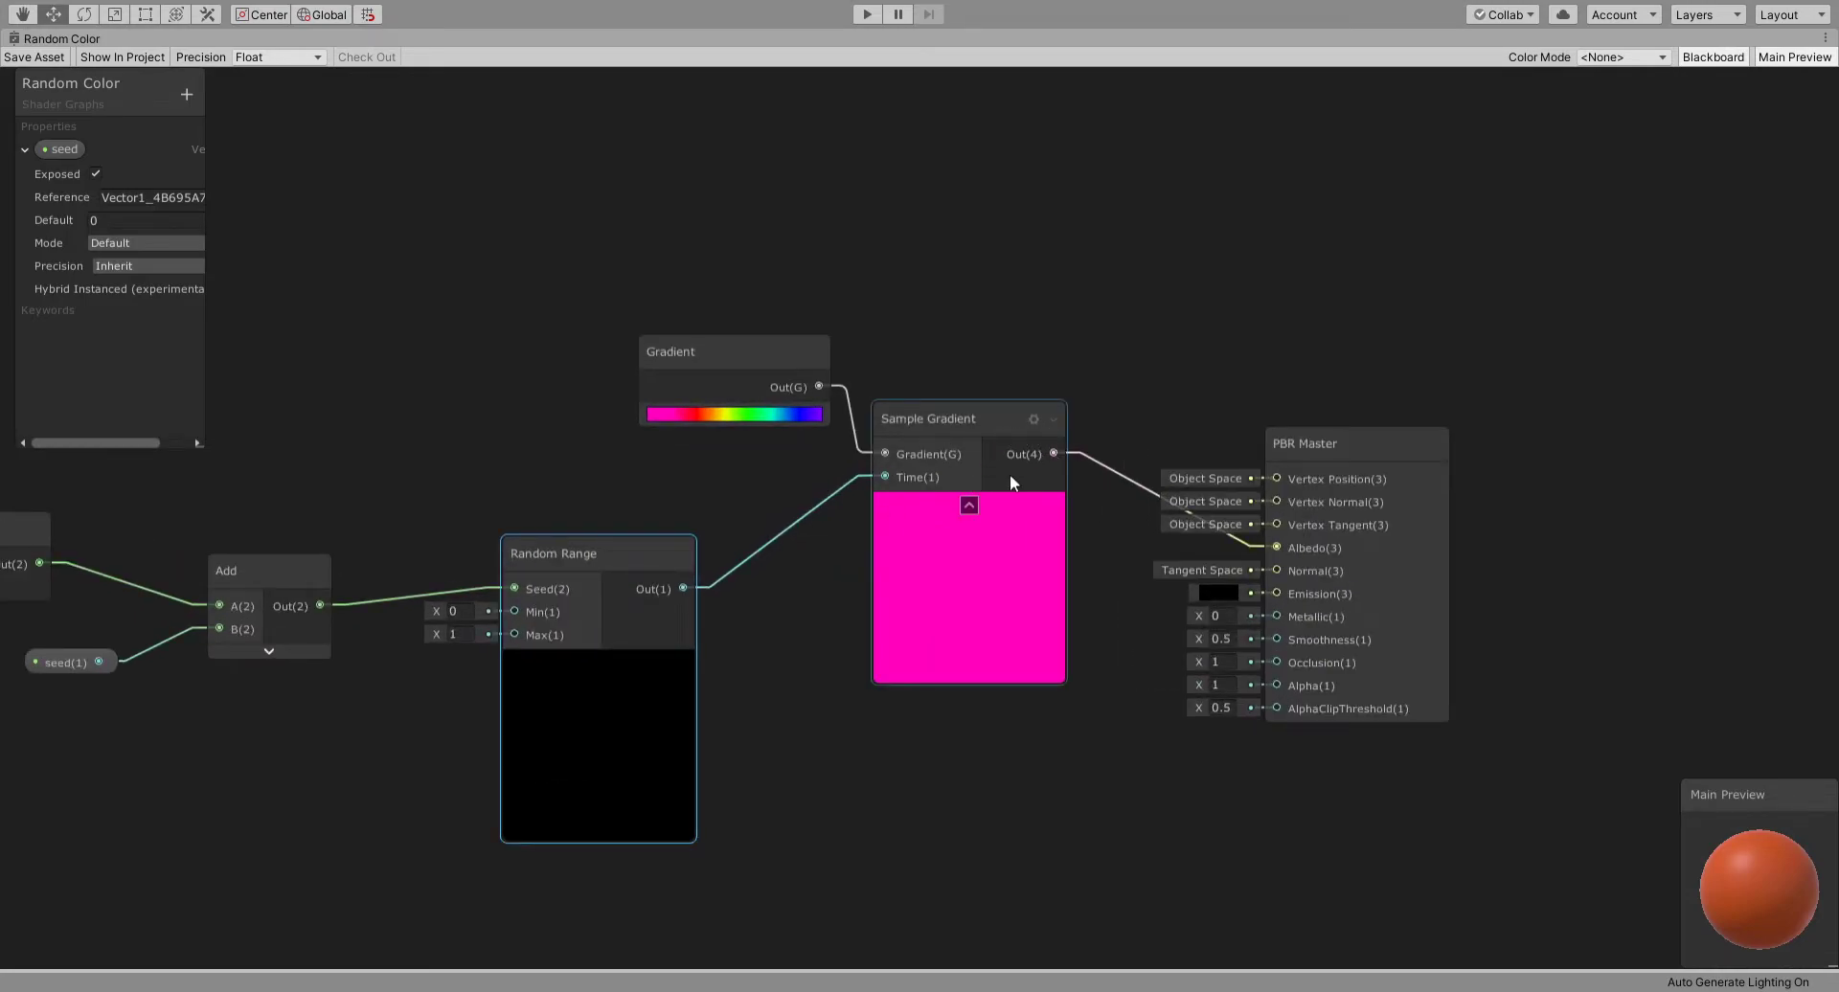
Set the Gradient node's mode to Fixed for stepped rainbow colour bands
click(715, 408)
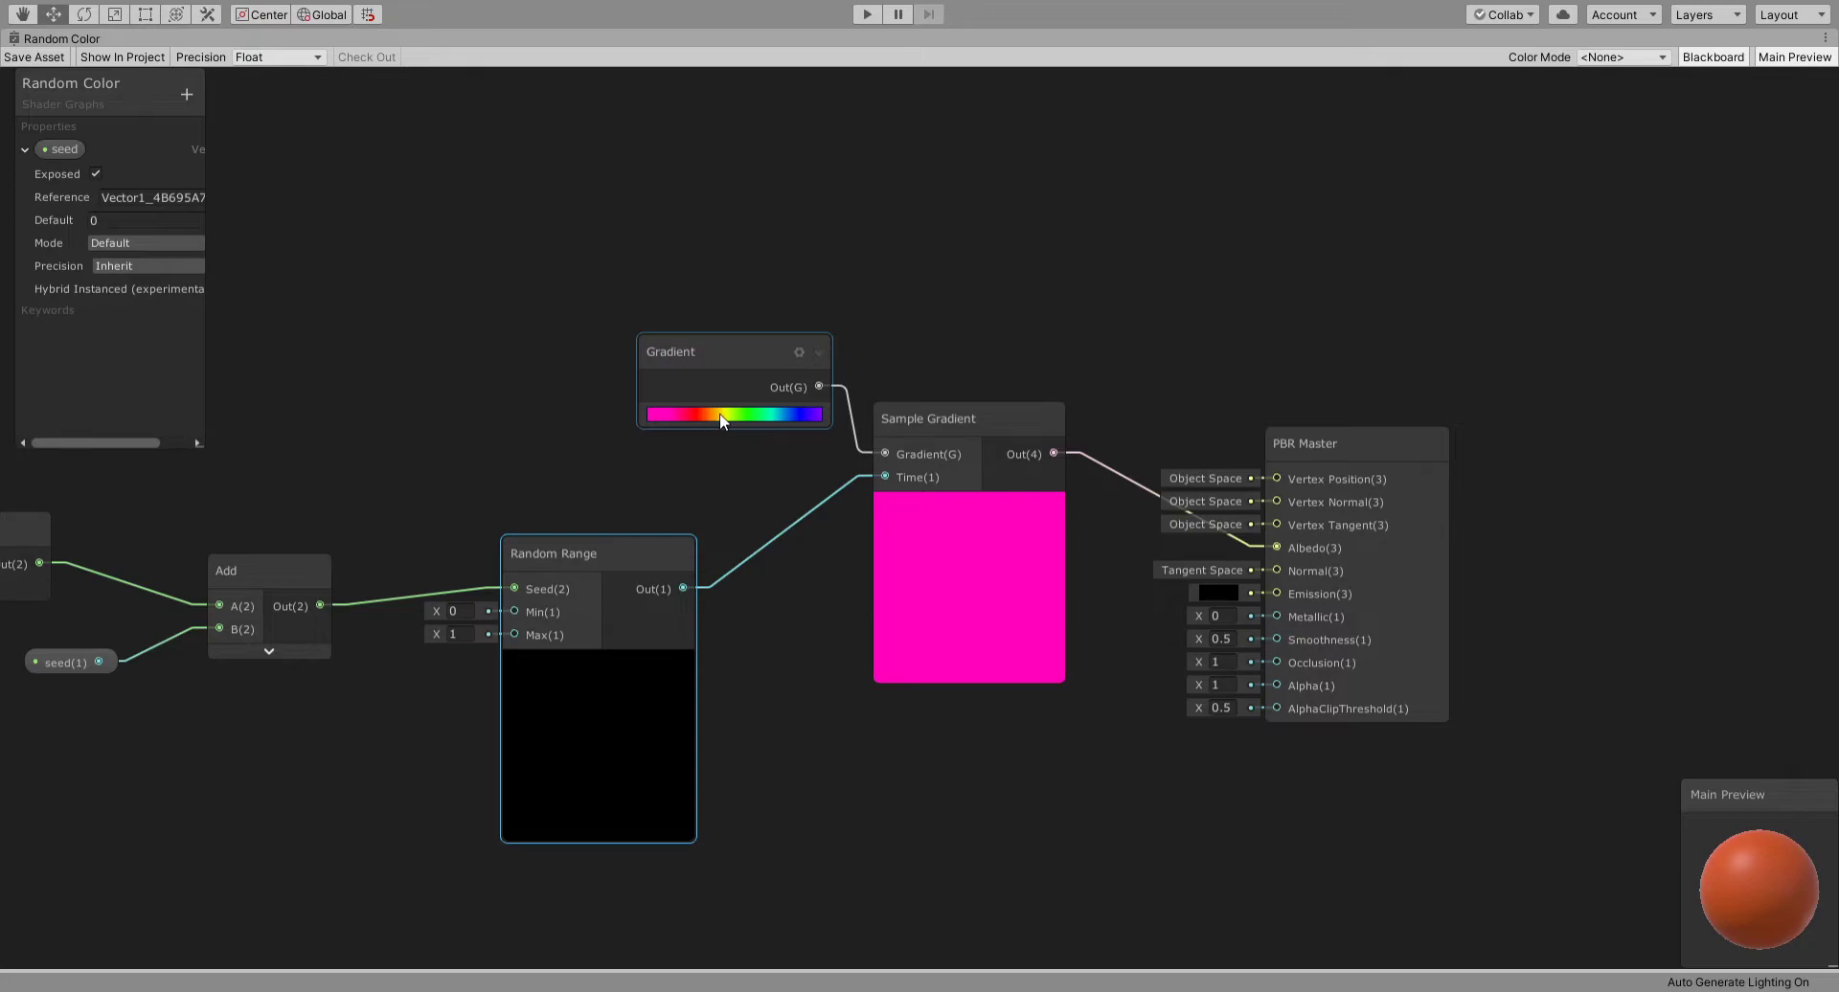
drag(1341, 440, 1387, 365)
click(746, 417)
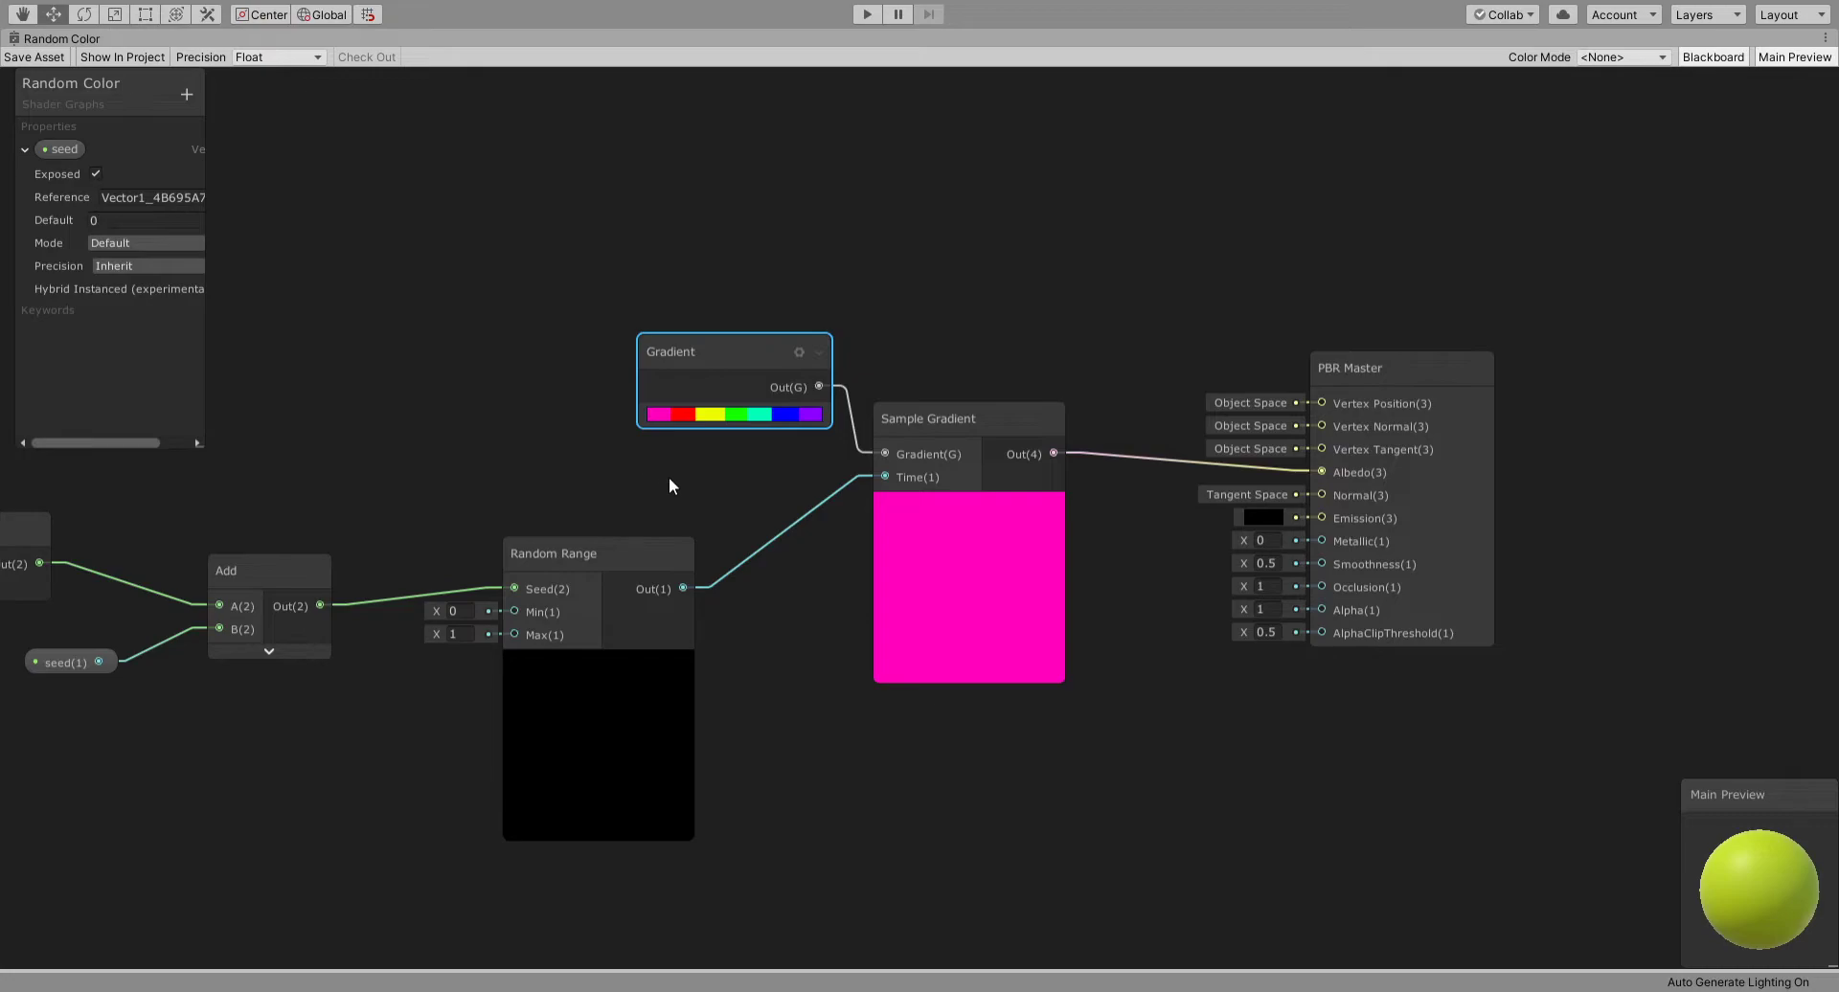
click(578, 304)
Move the Balls group along Z to -0.41 to re-randomise the stepped colours
key(shift+space)
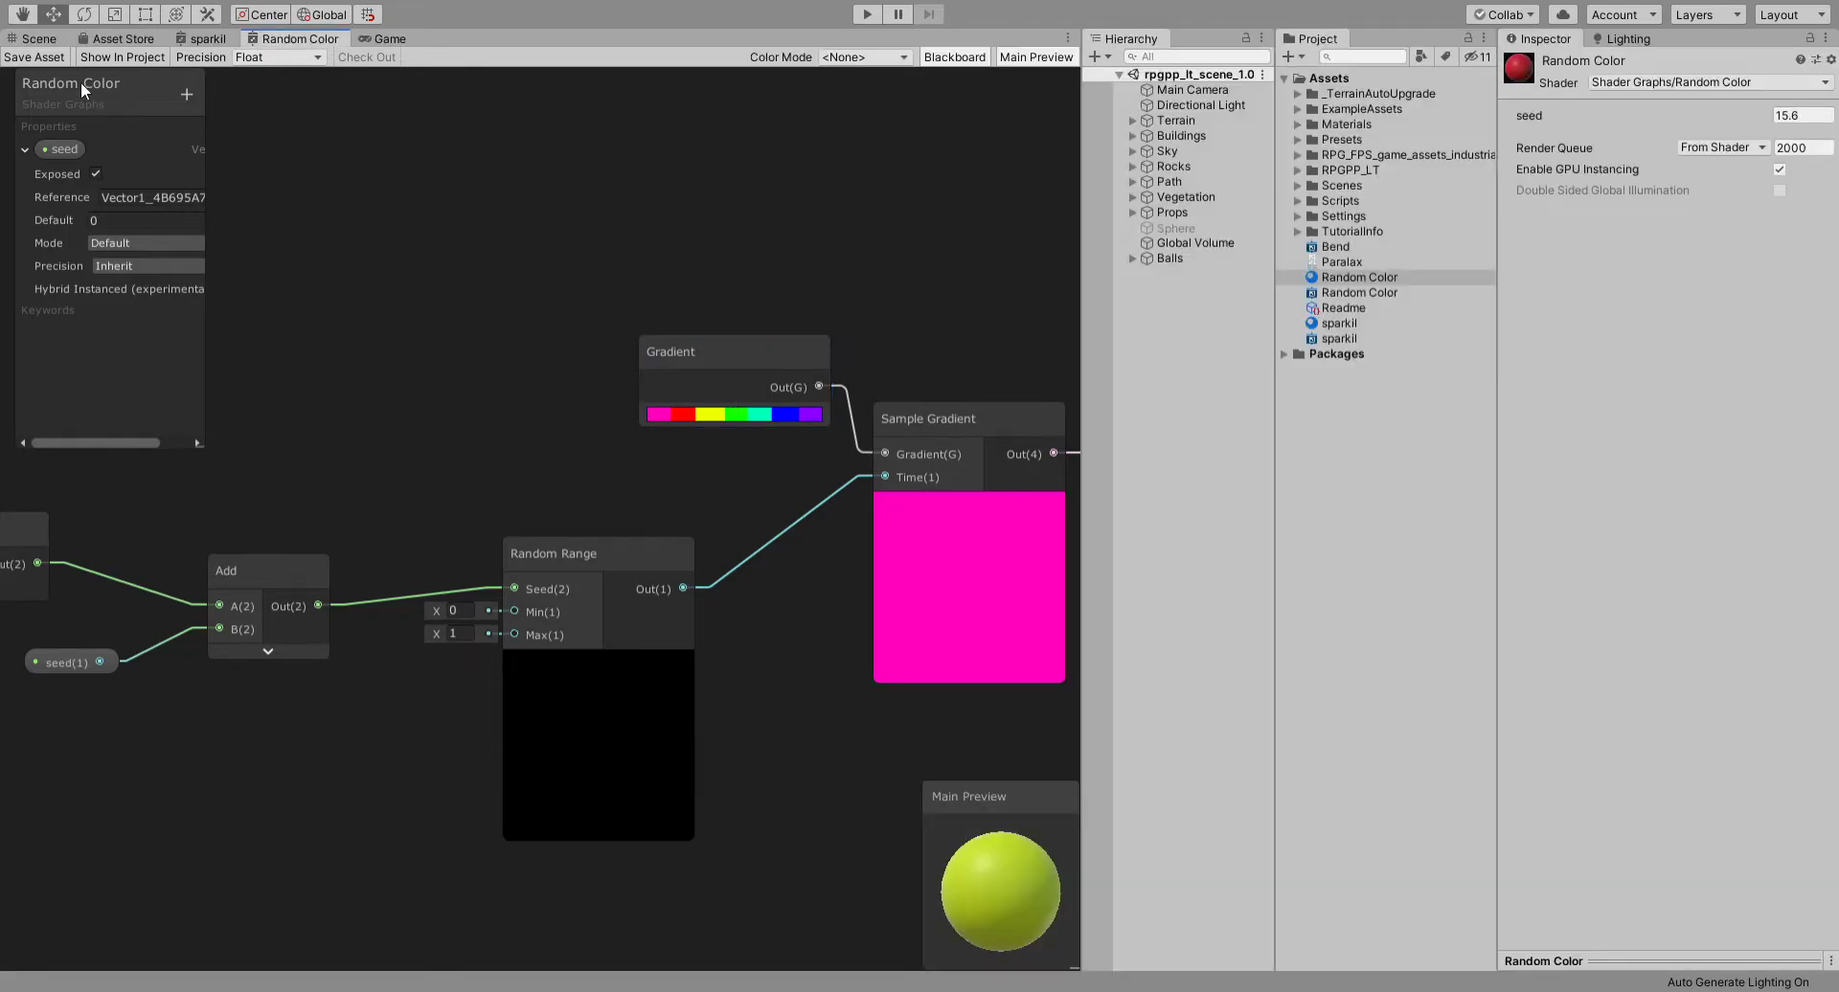
click(35, 39)
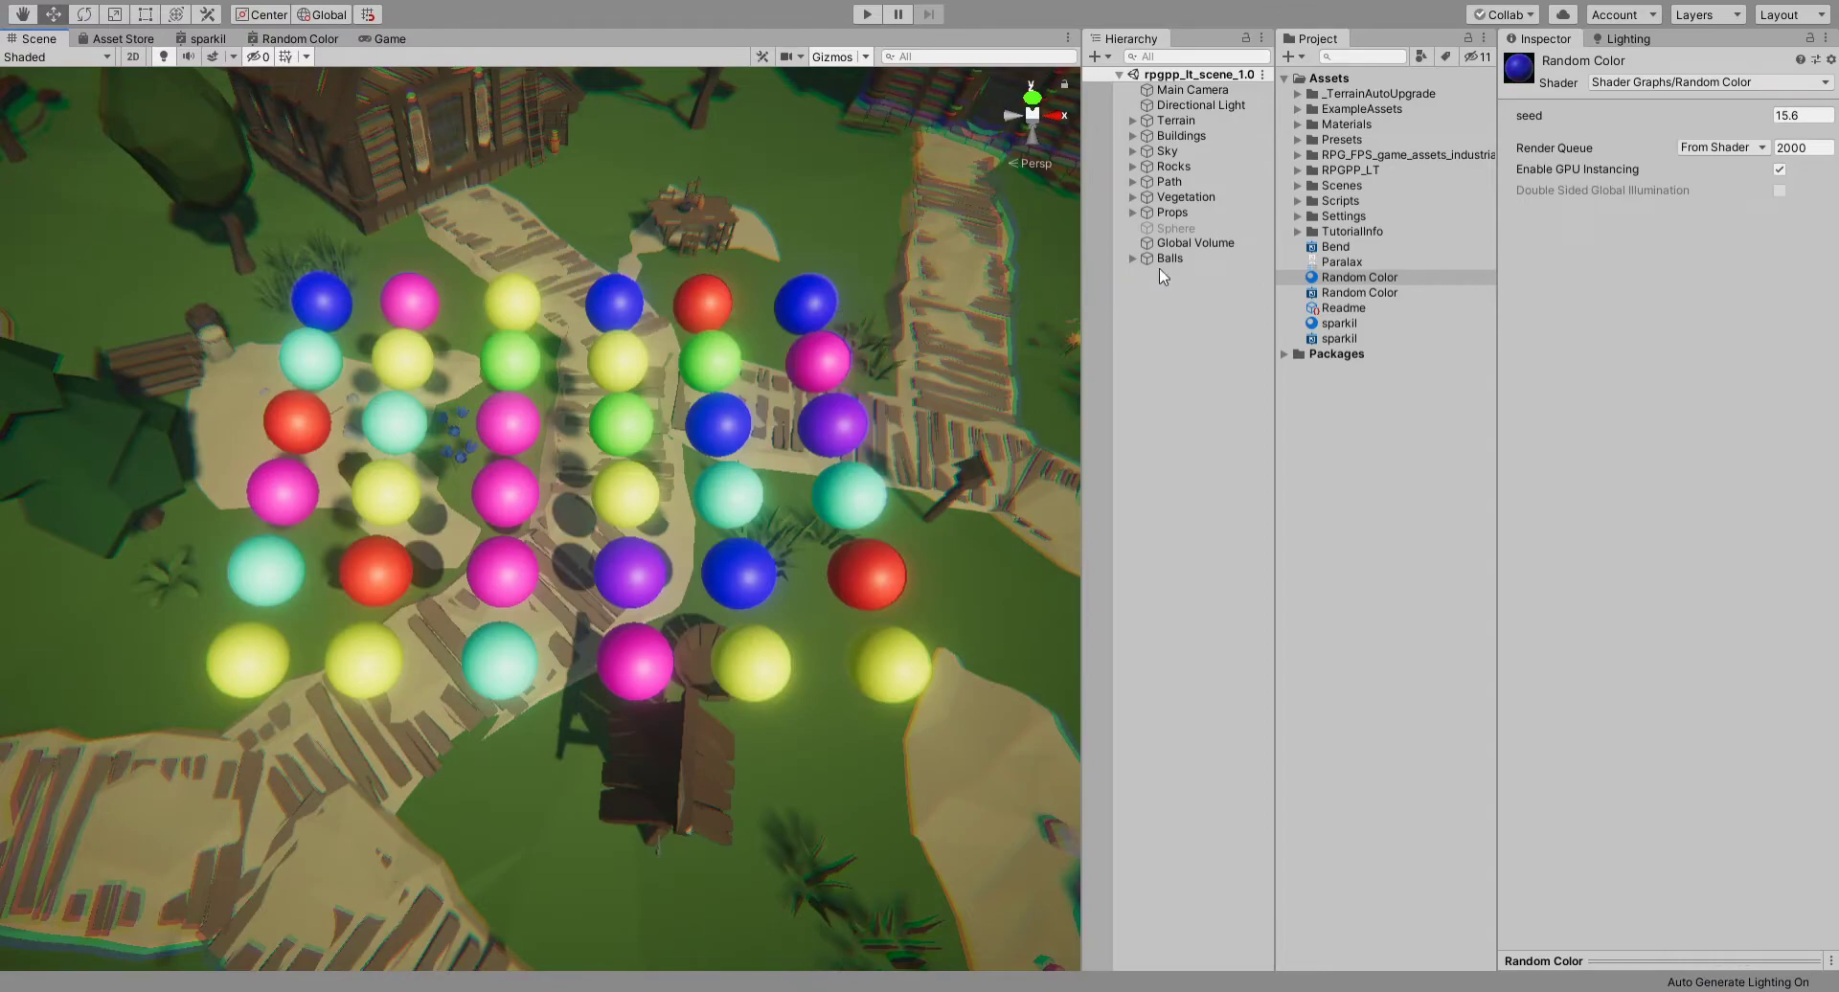
click(1161, 259)
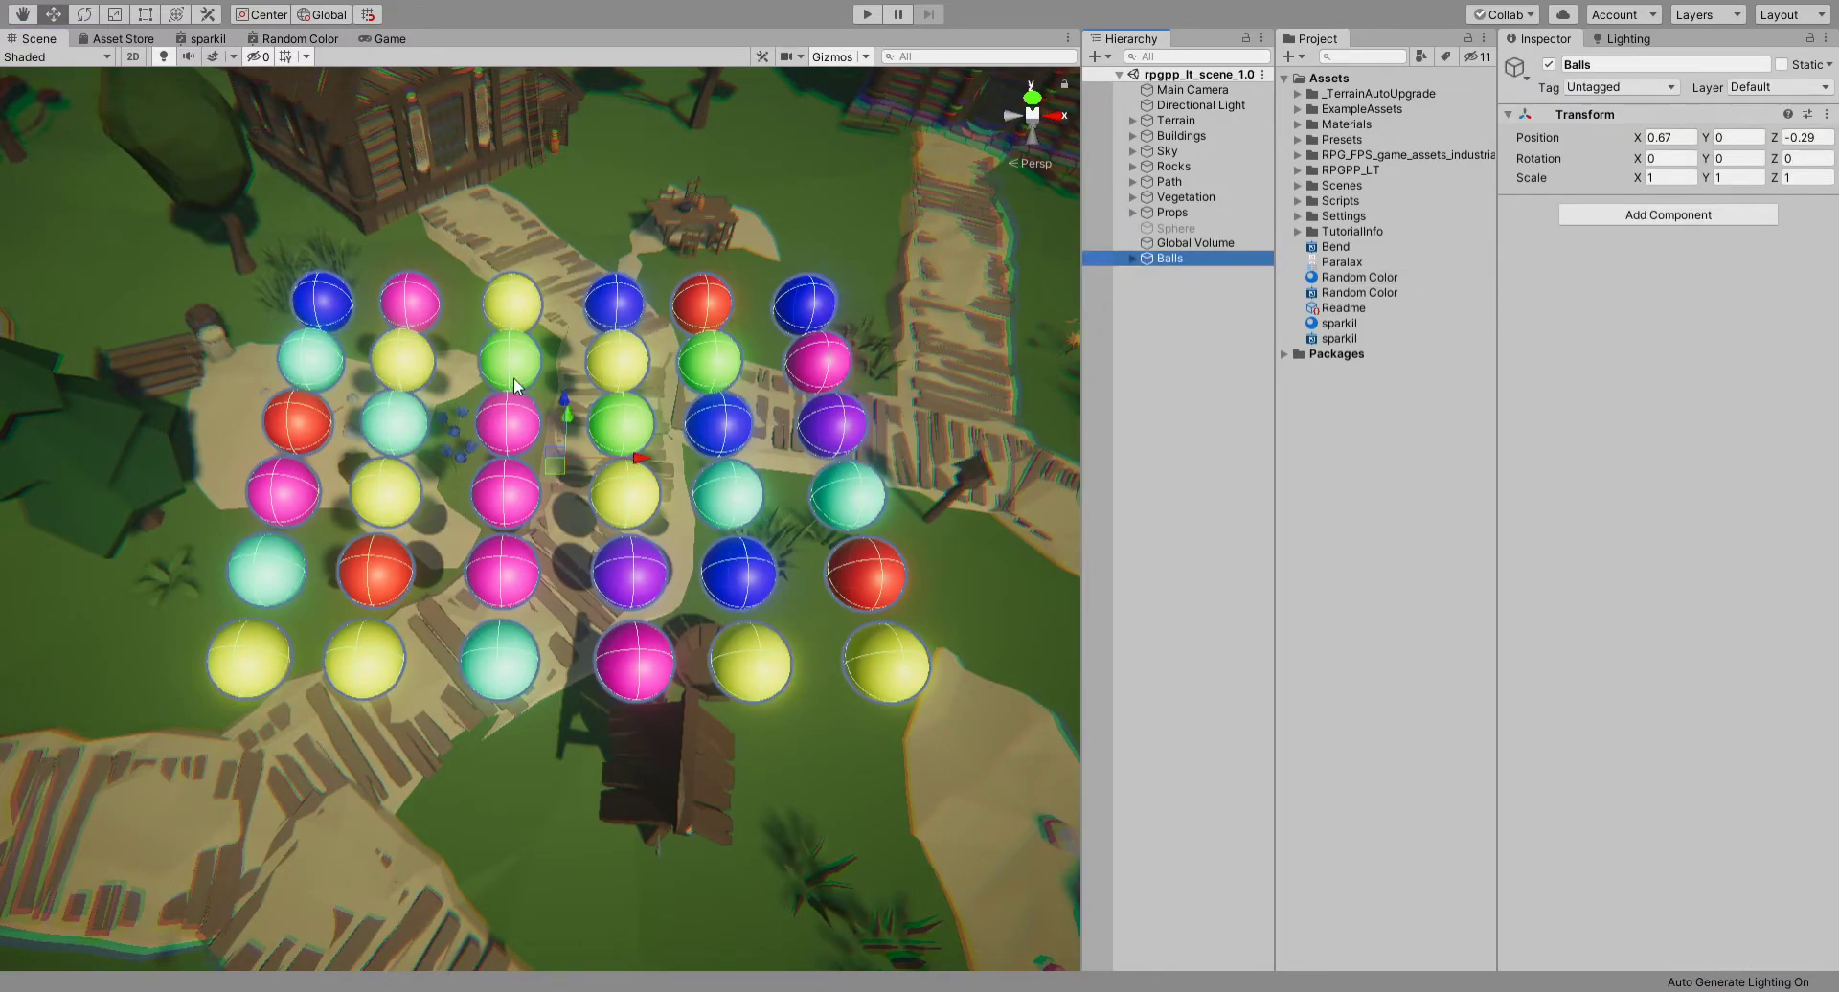
drag(563, 394, 557, 401)
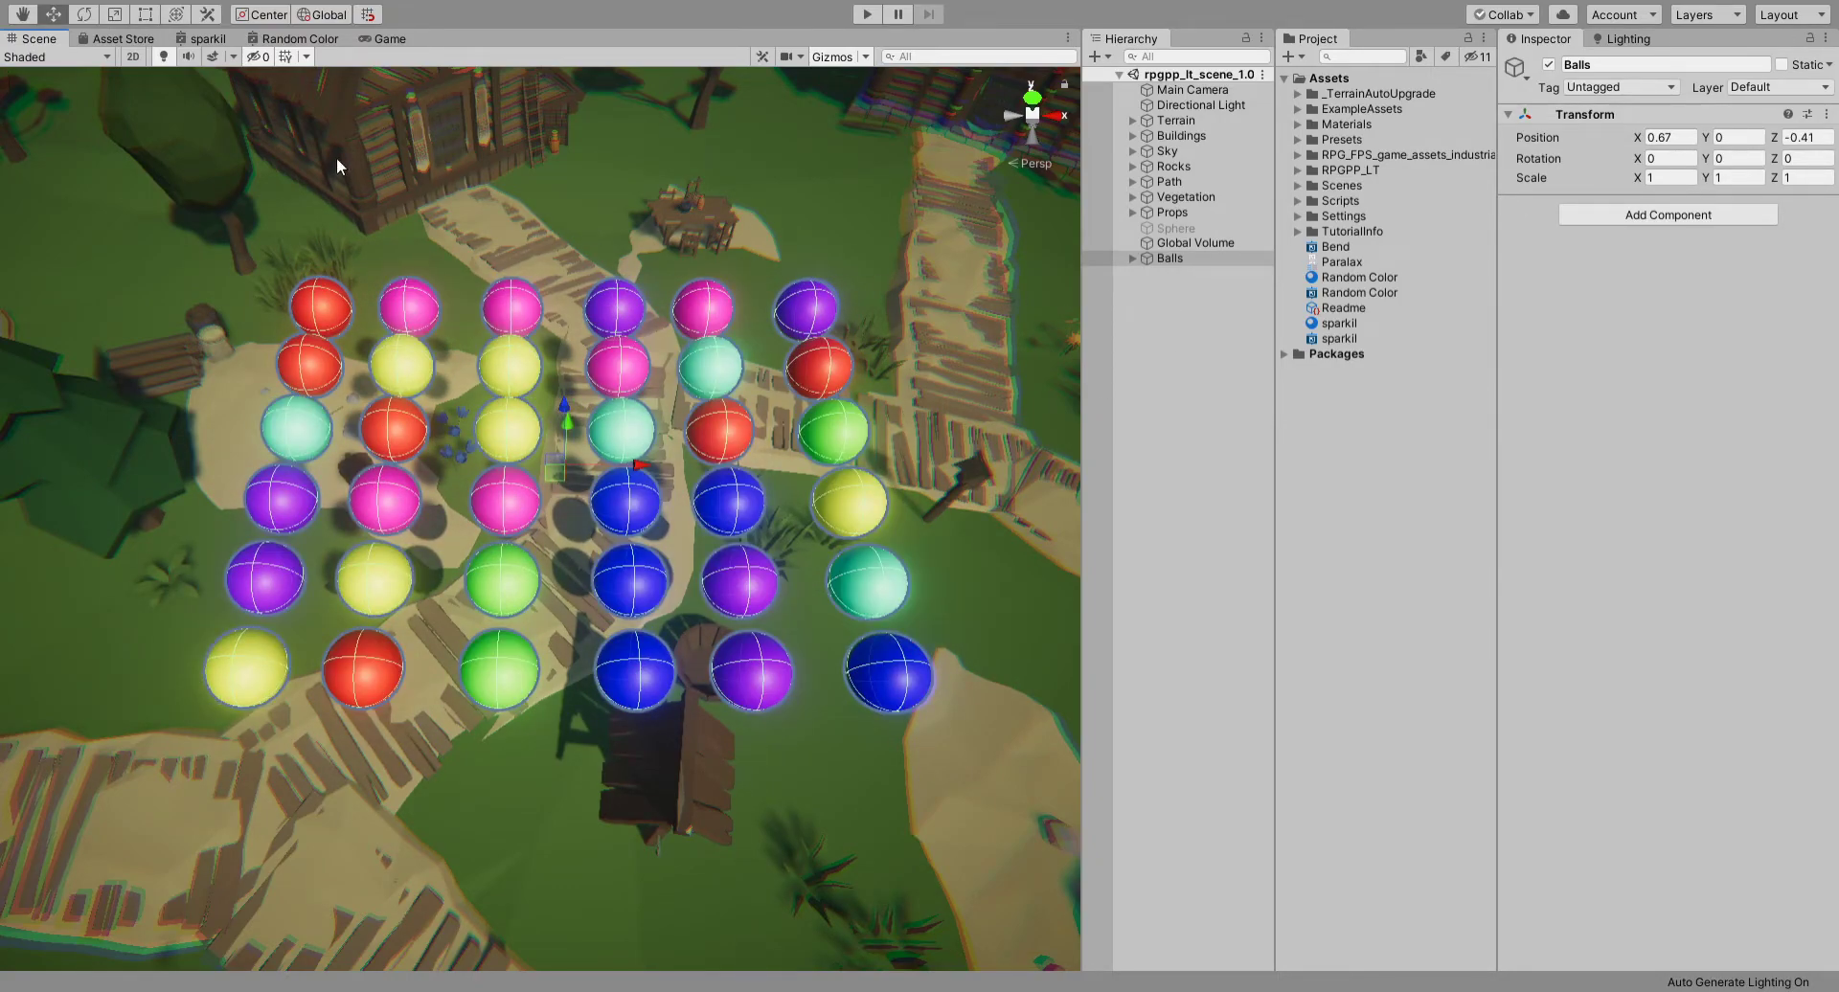
Maximise the Random Color graph, frame all nodes, and move Random Range further down
click(278, 40)
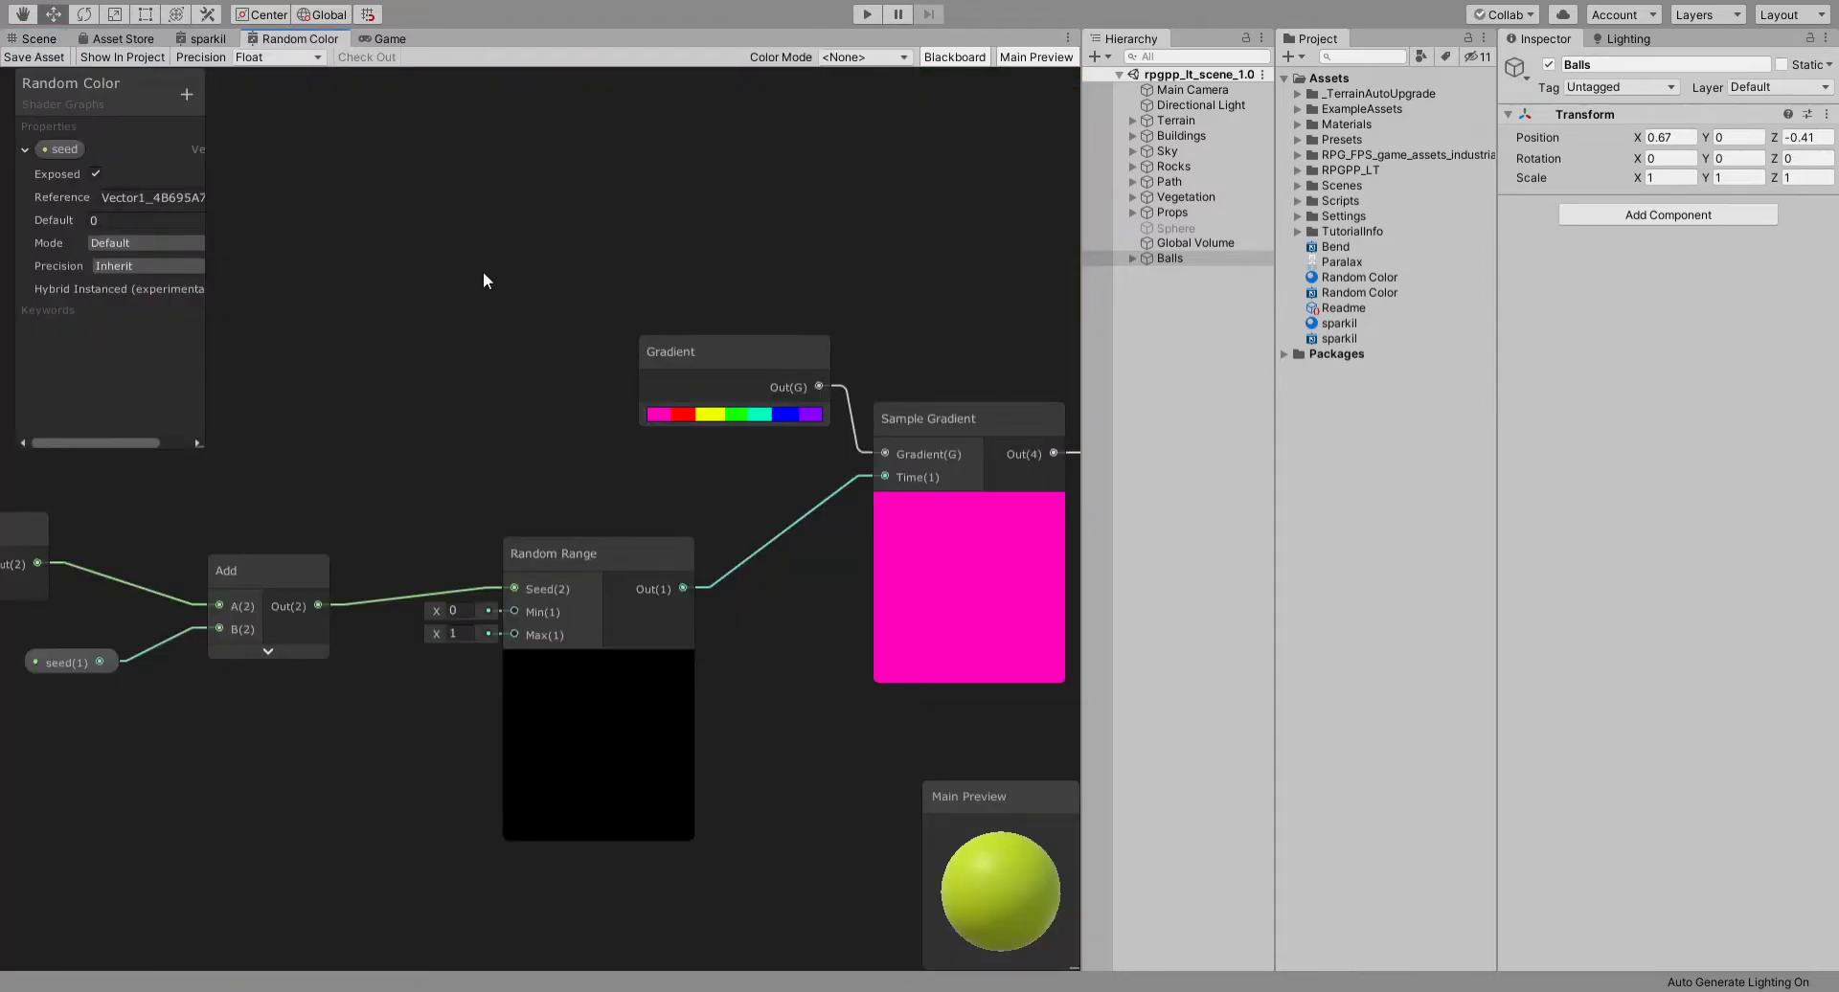
key(shift+space)
key(a)
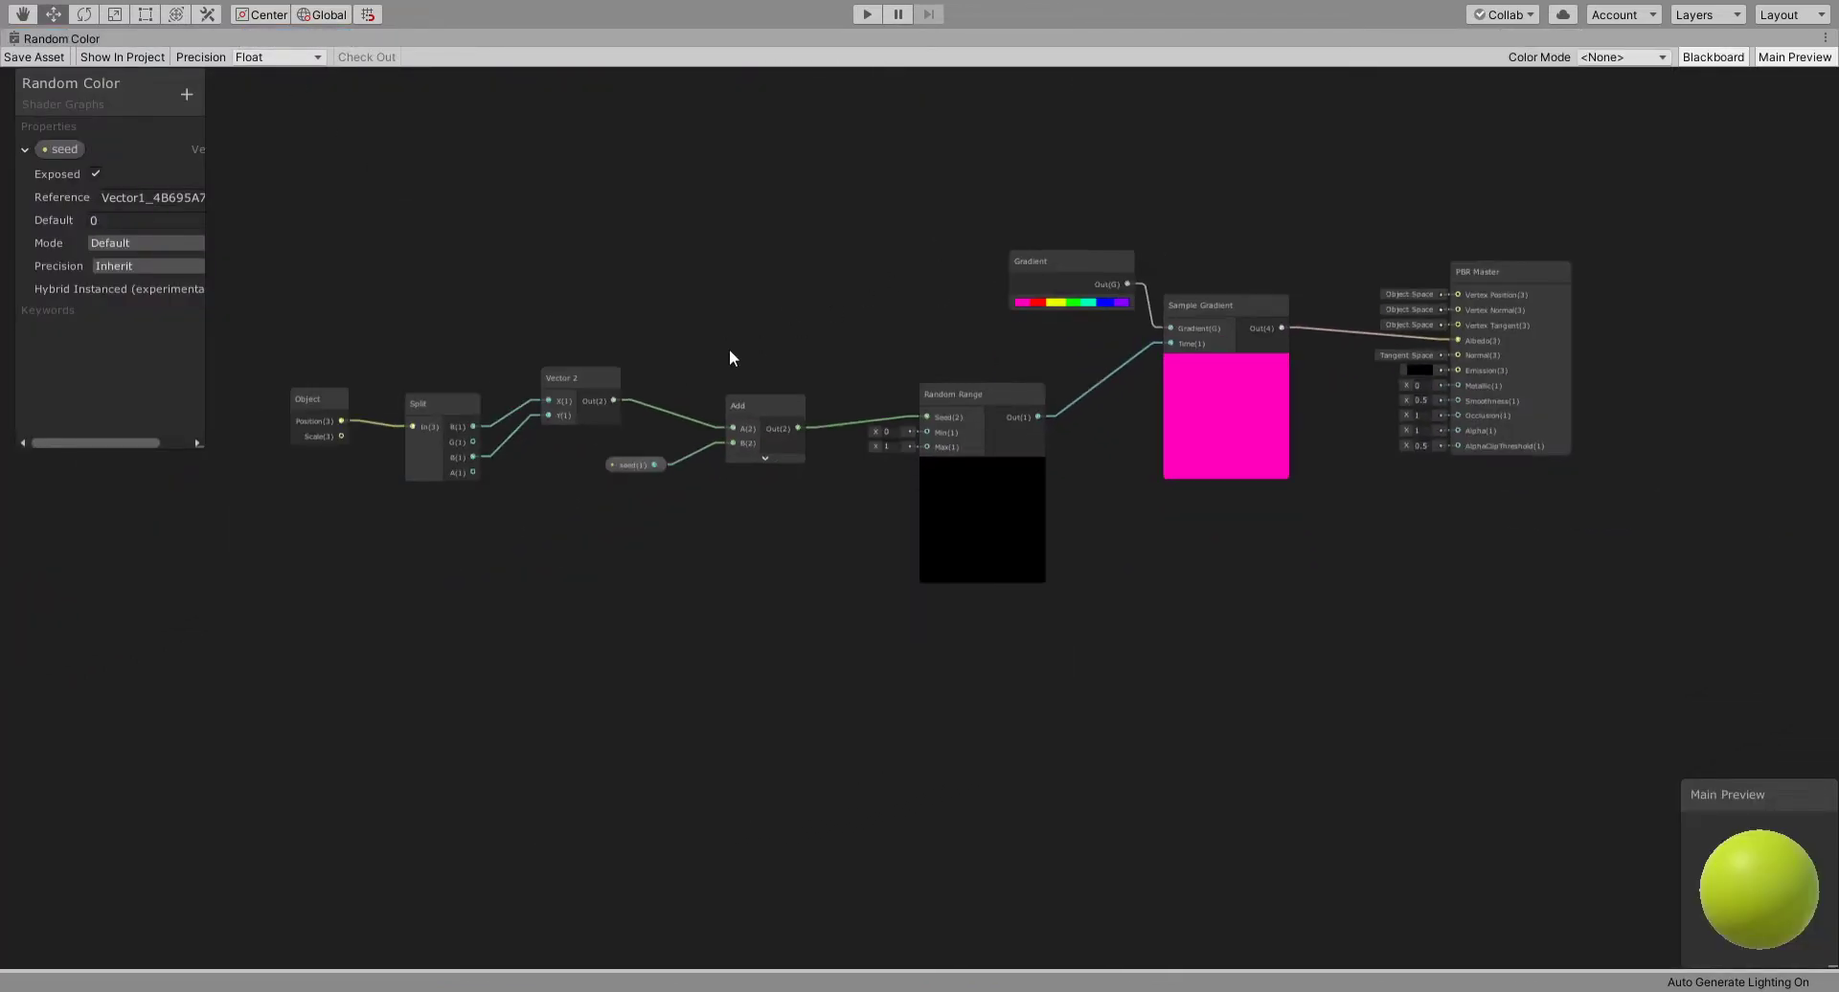
scroll(730, 358, up, 5)
click(908, 383)
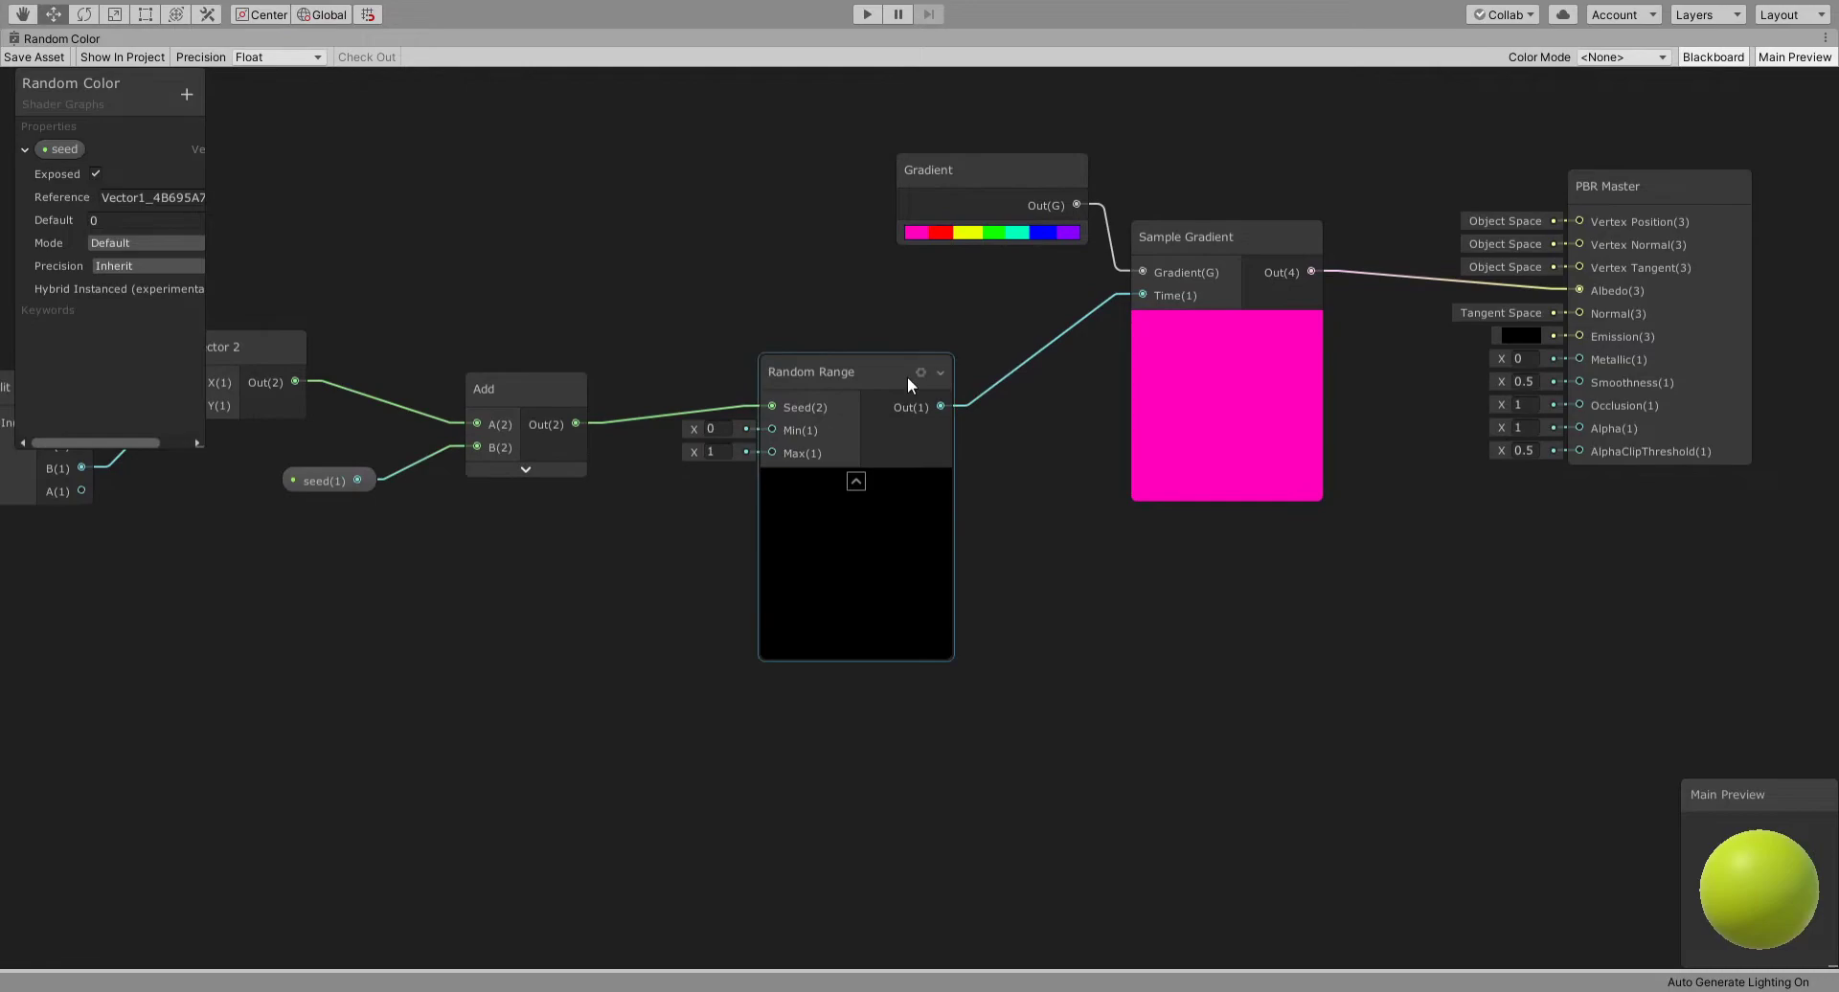
drag(899, 381, 900, 680)
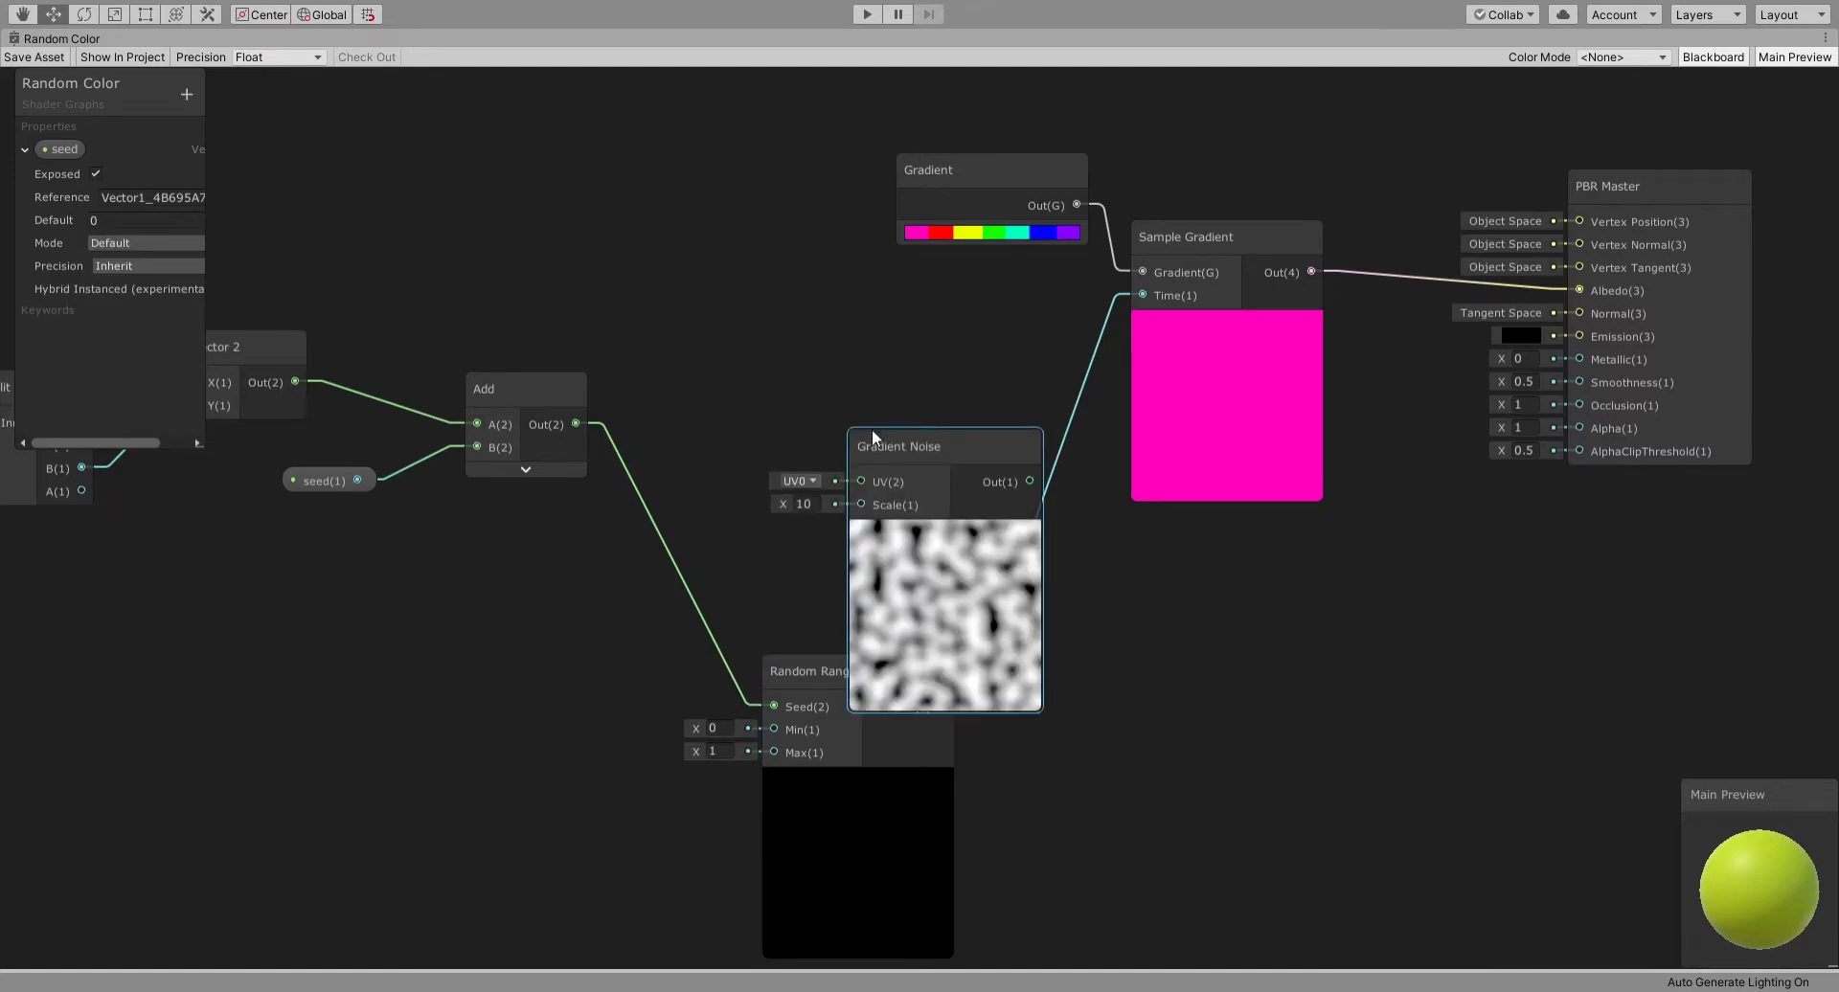
Place a Gradient Noise node above Random Range, fed by the Add node's output
drag(871, 429, 818, 365)
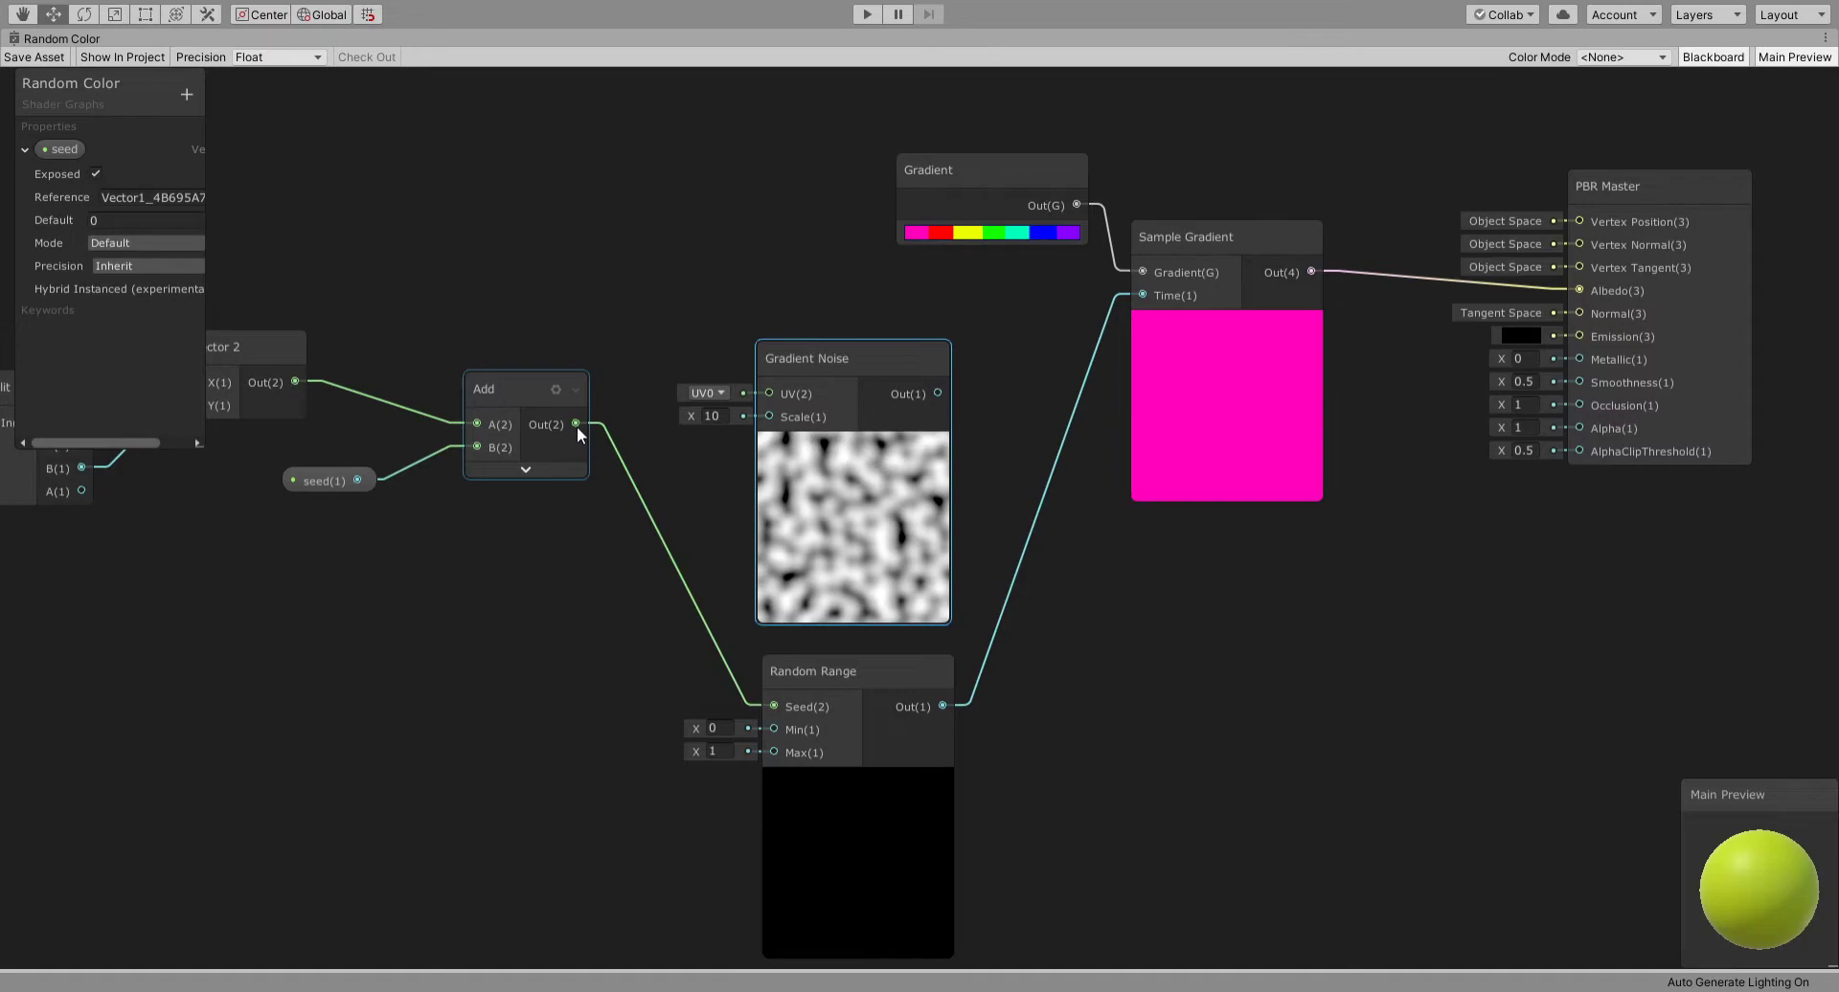
drag(576, 424, 783, 393)
middle_drag(791, 322, 899, 365)
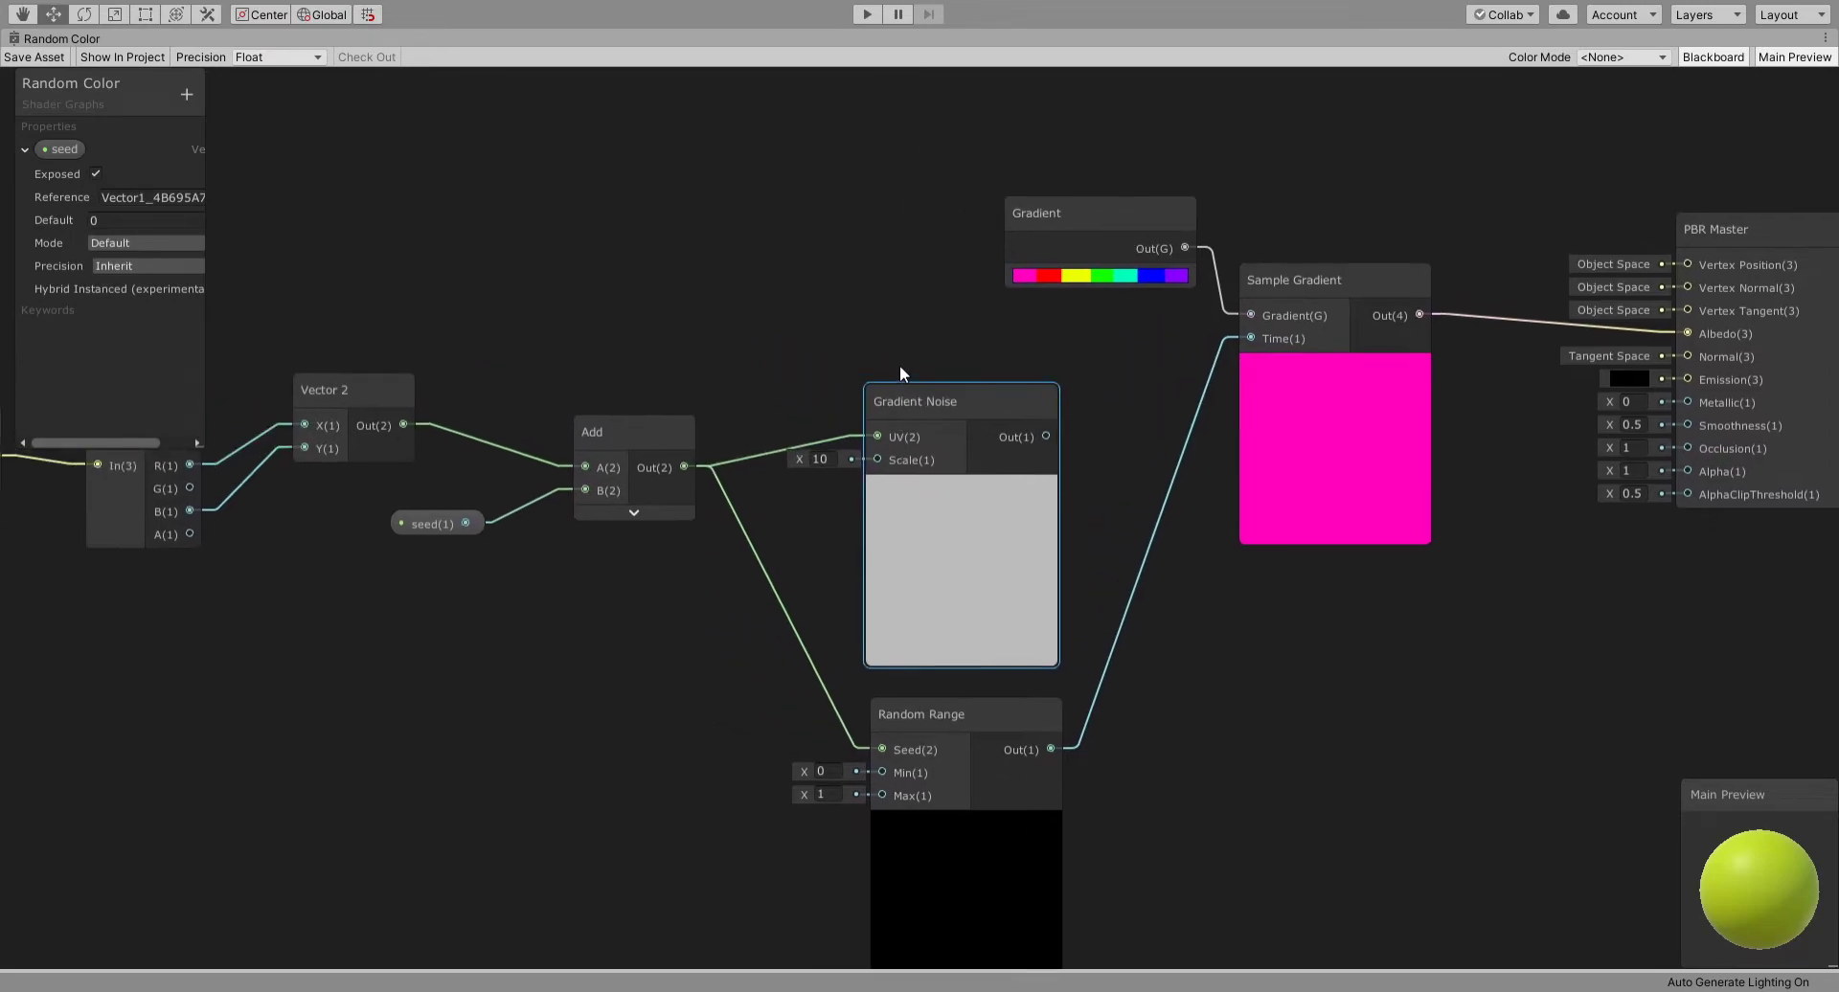
drag(900, 404, 966, 402)
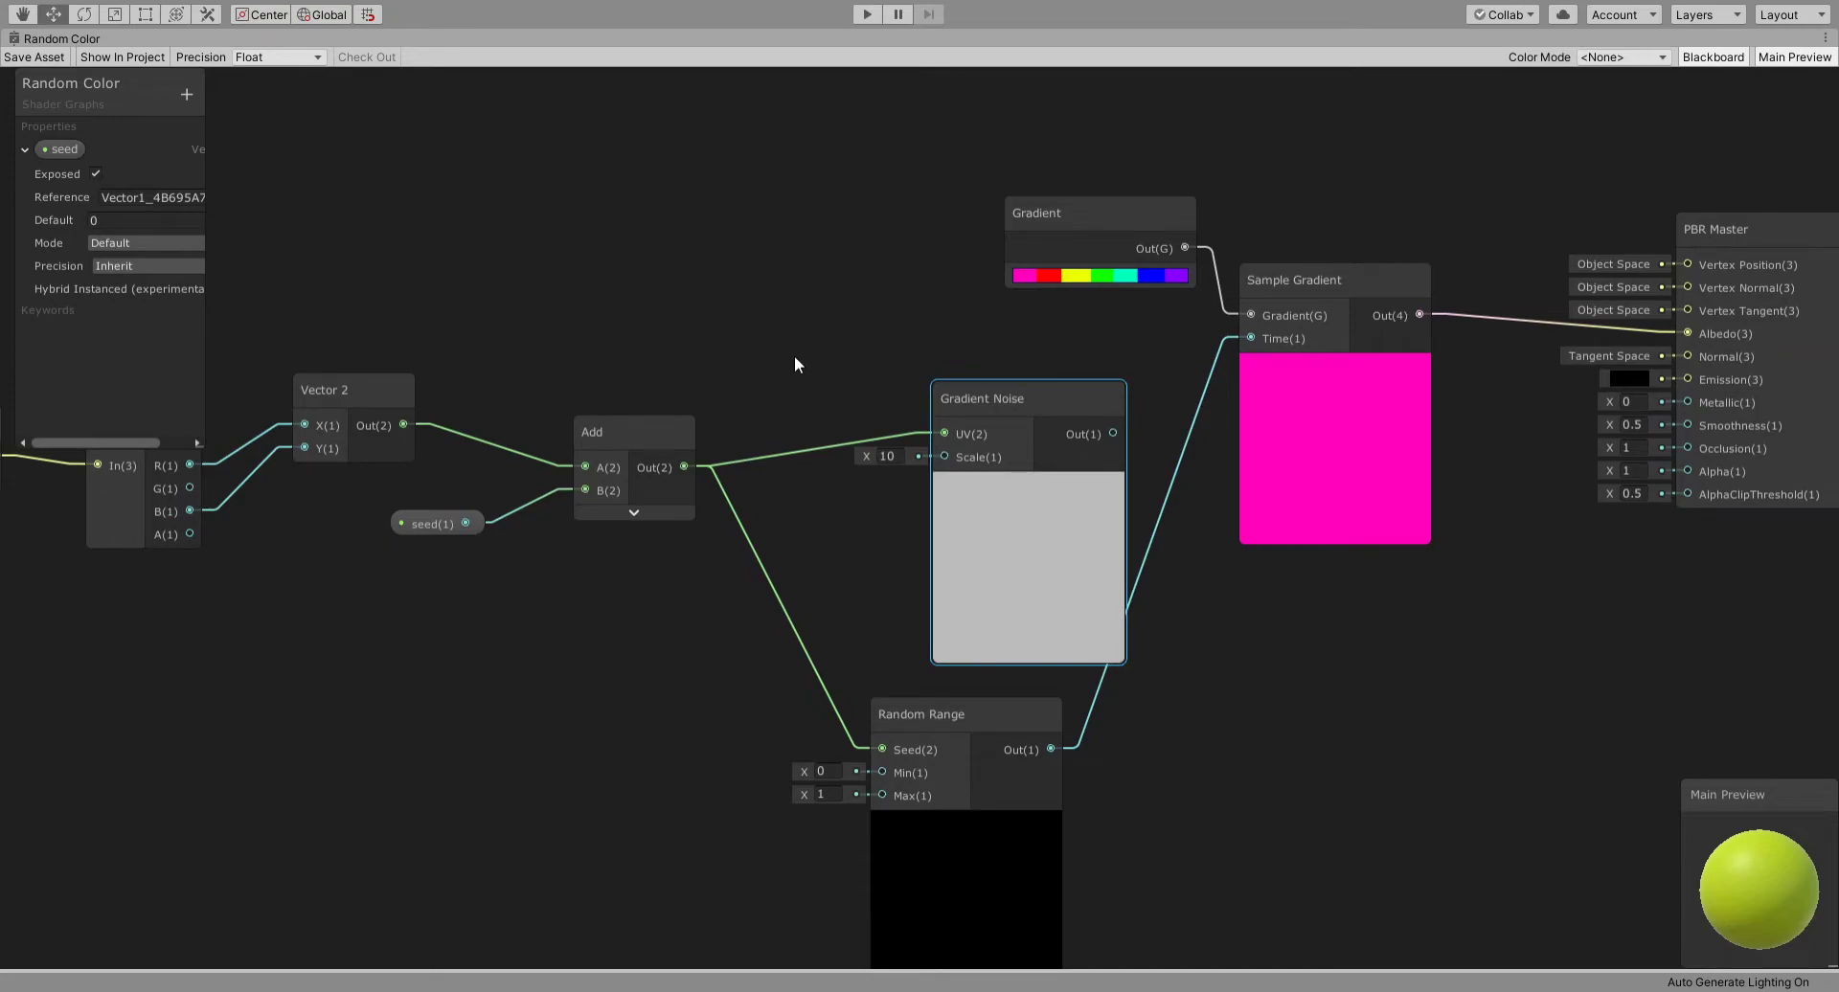
drag(1014, 402, 978, 377)
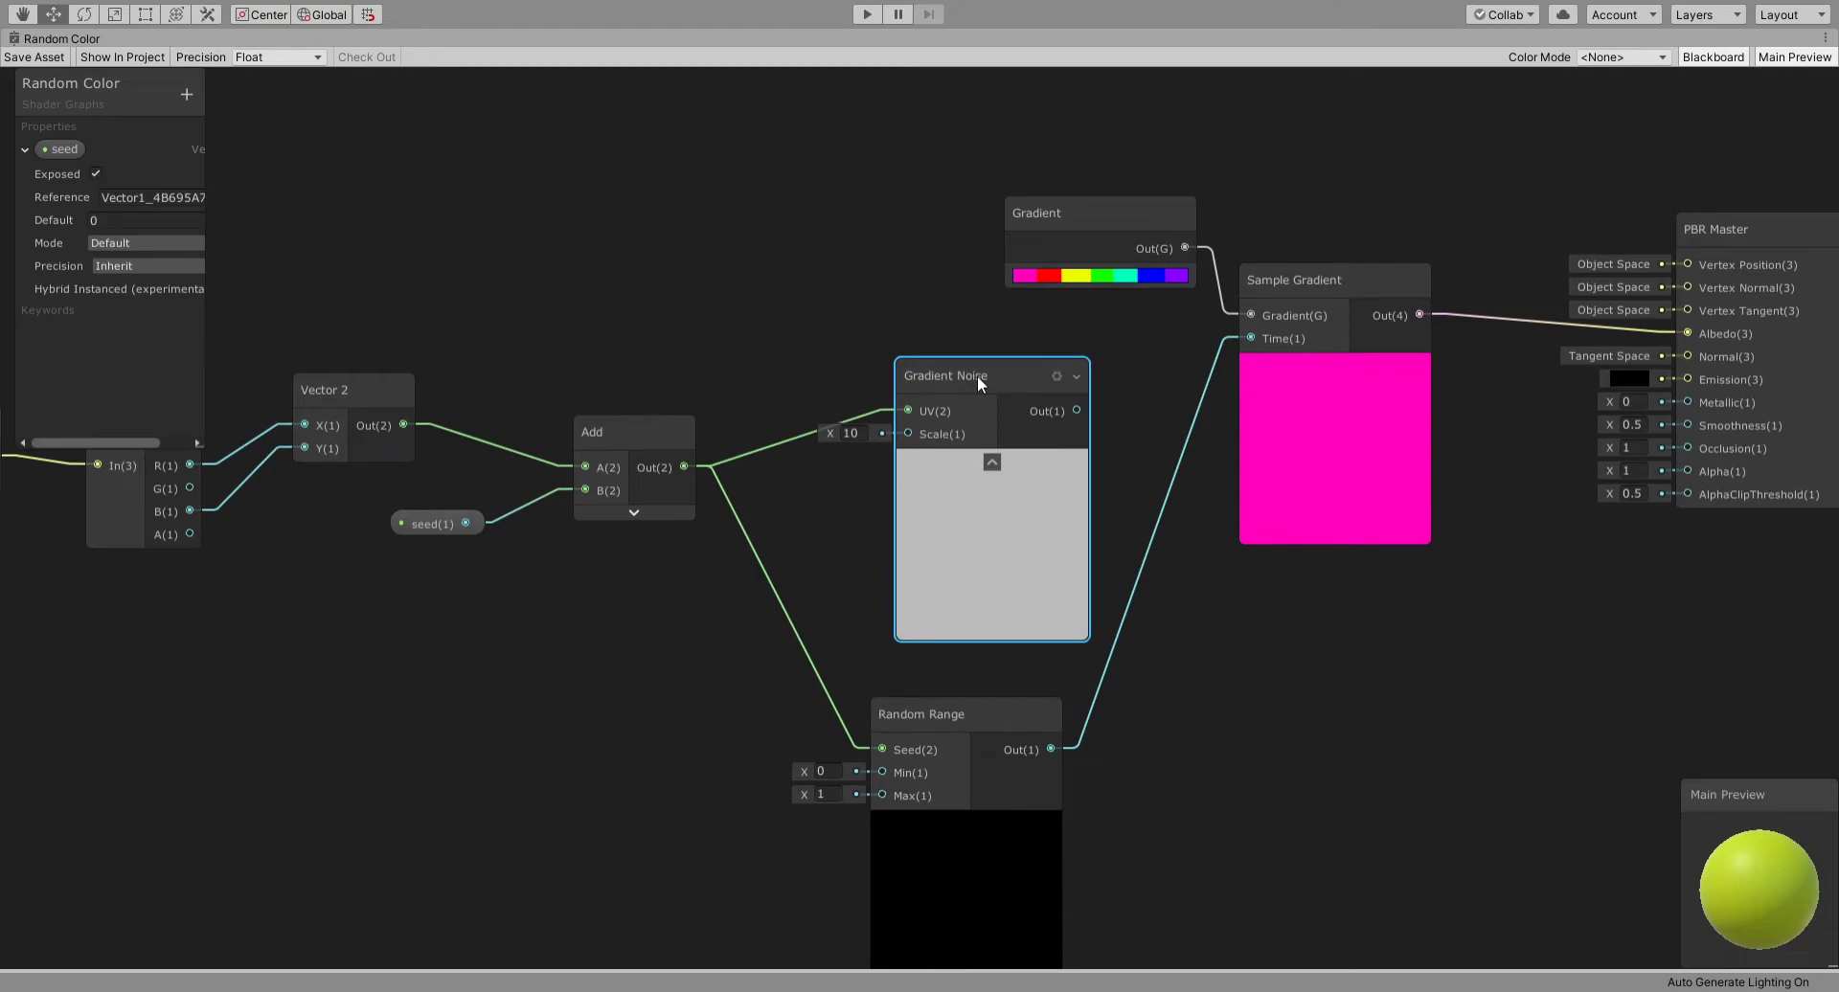
drag(977, 375, 964, 365)
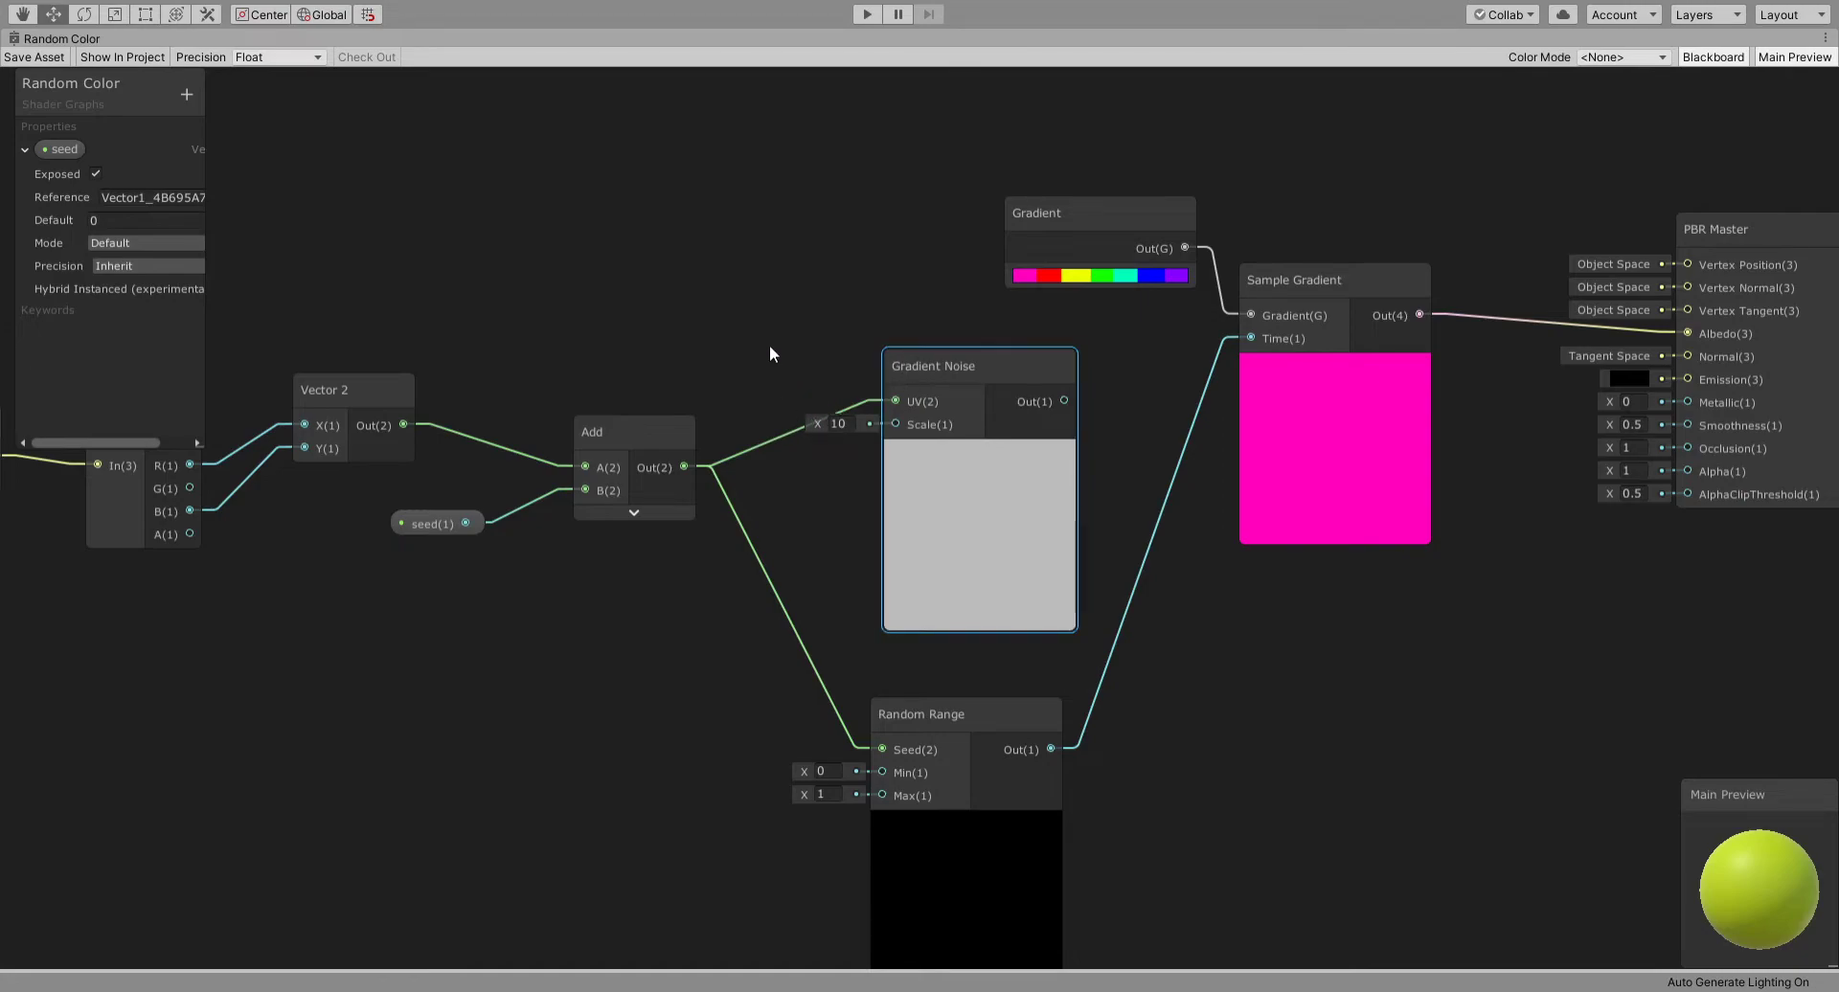
middle_drag(805, 357, 684, 402)
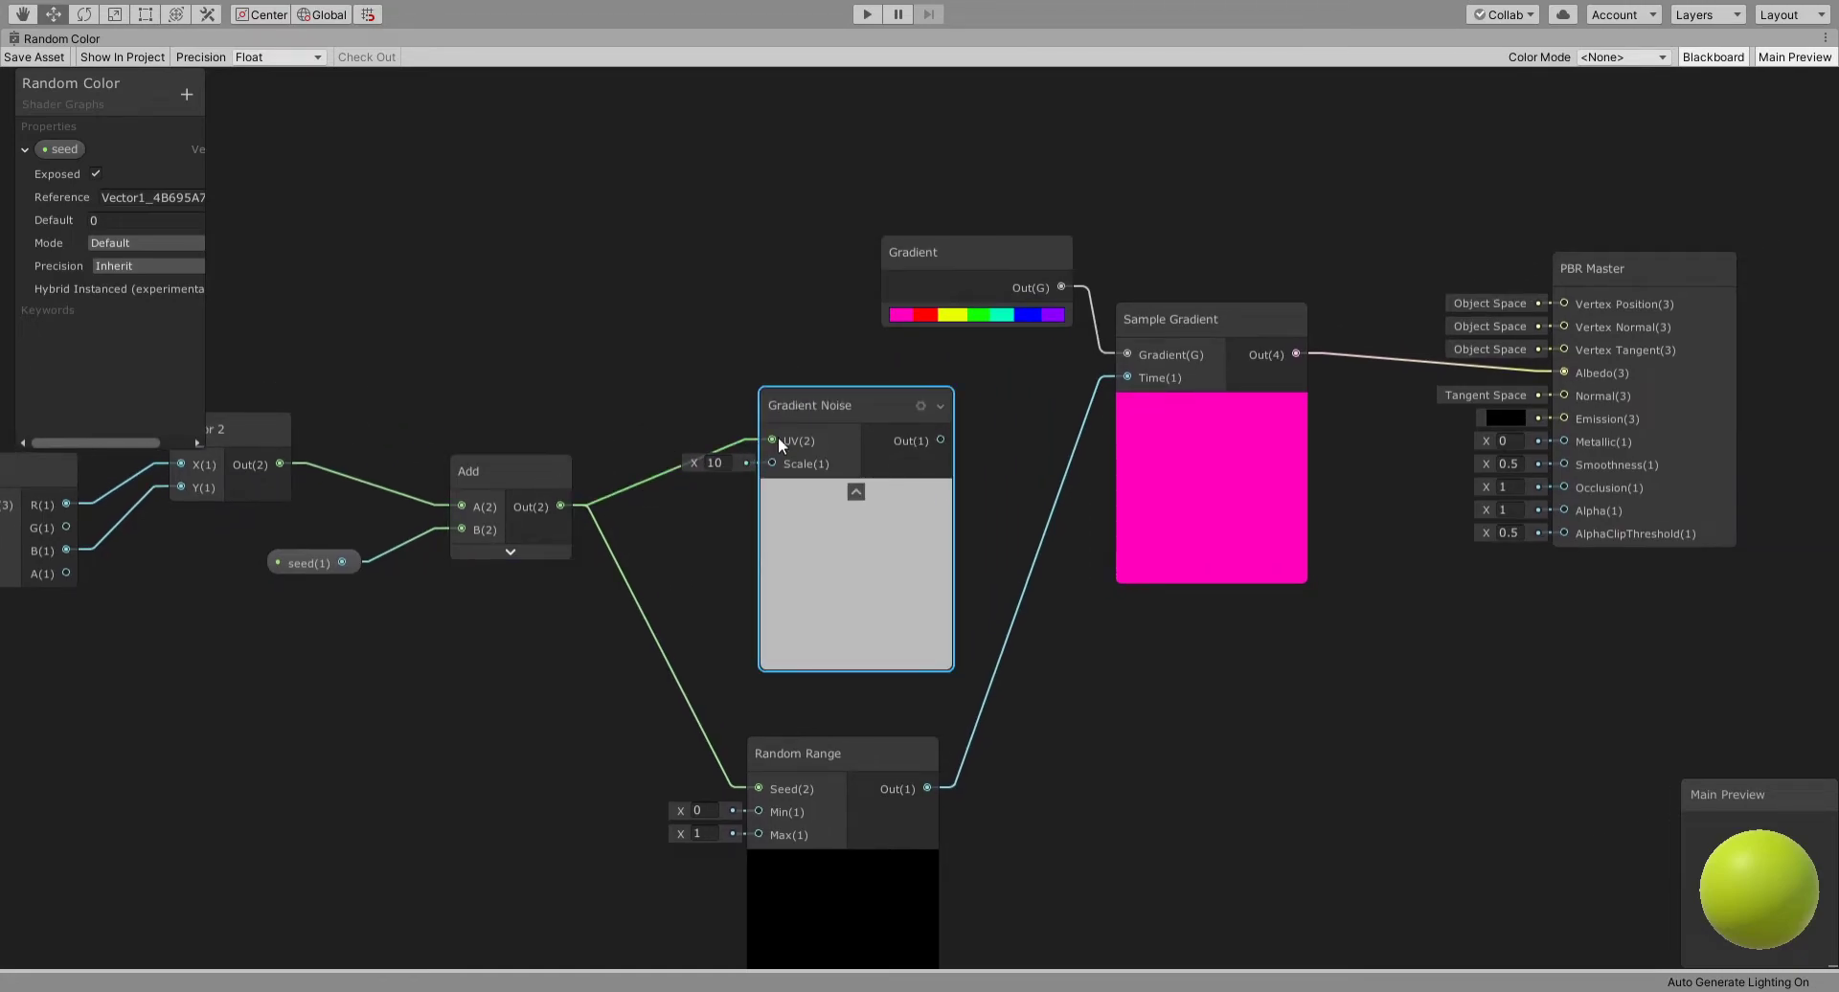
middle_drag(366, 435, 607, 435)
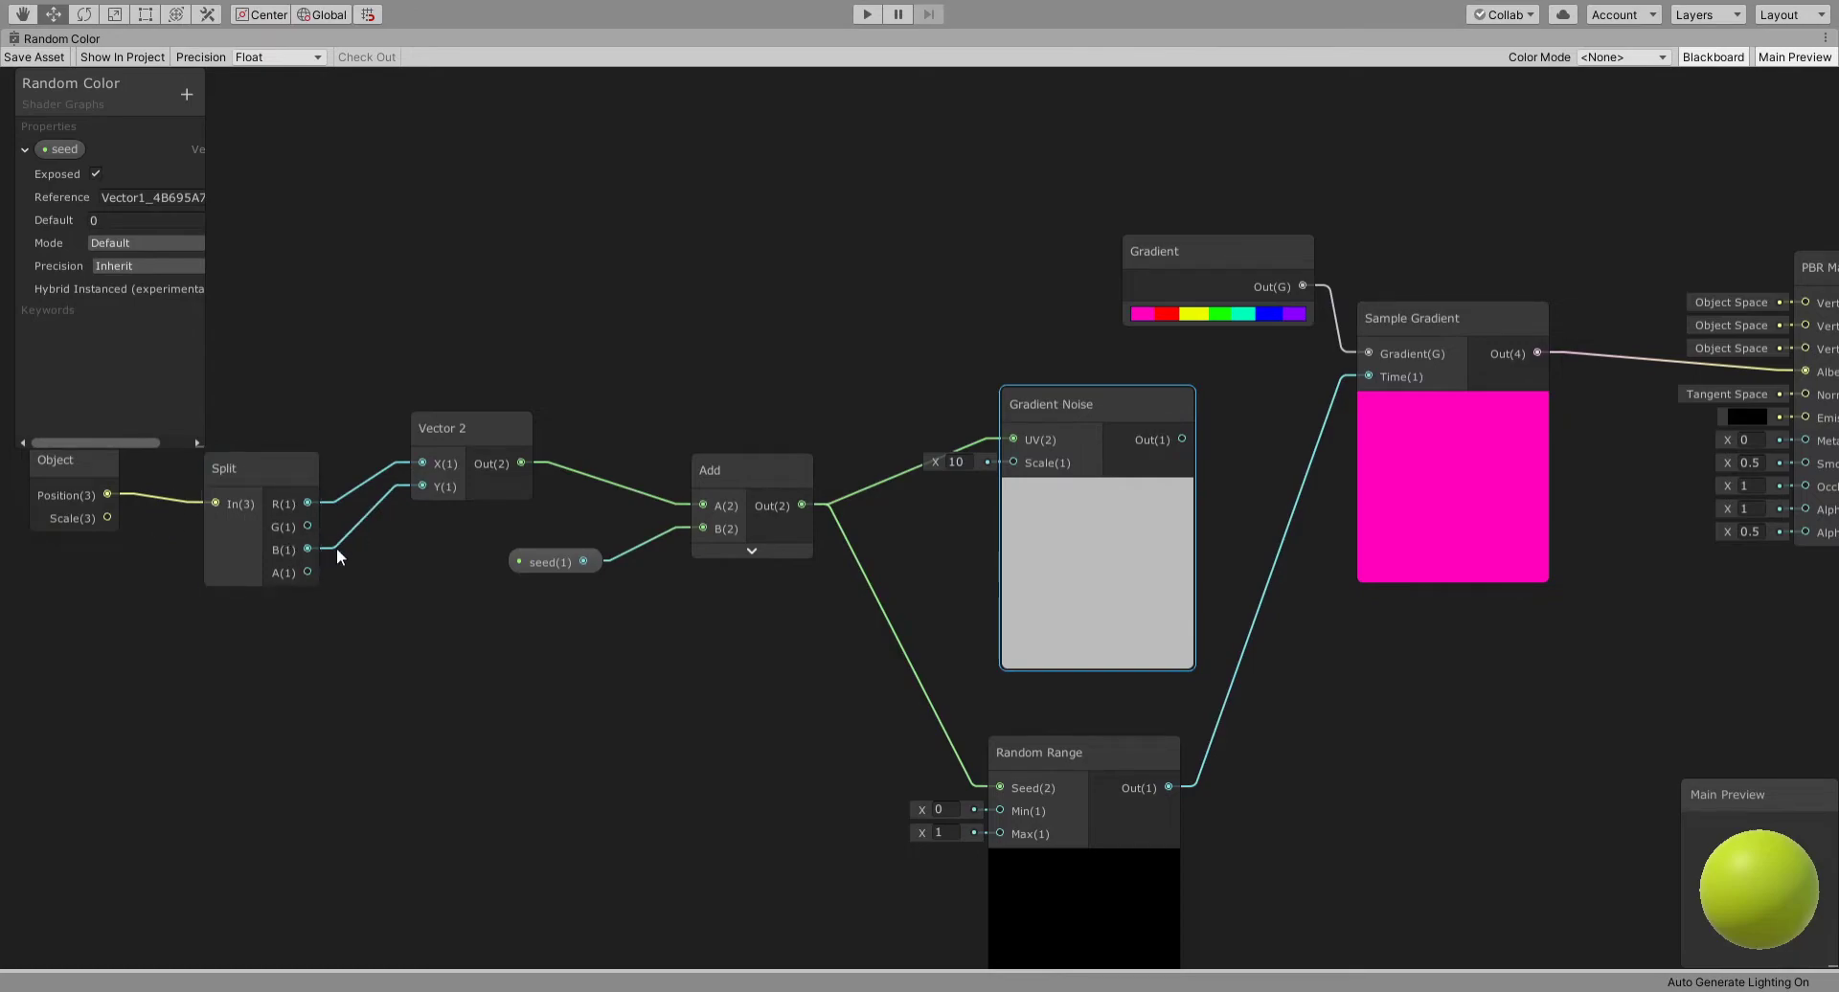
key(f)
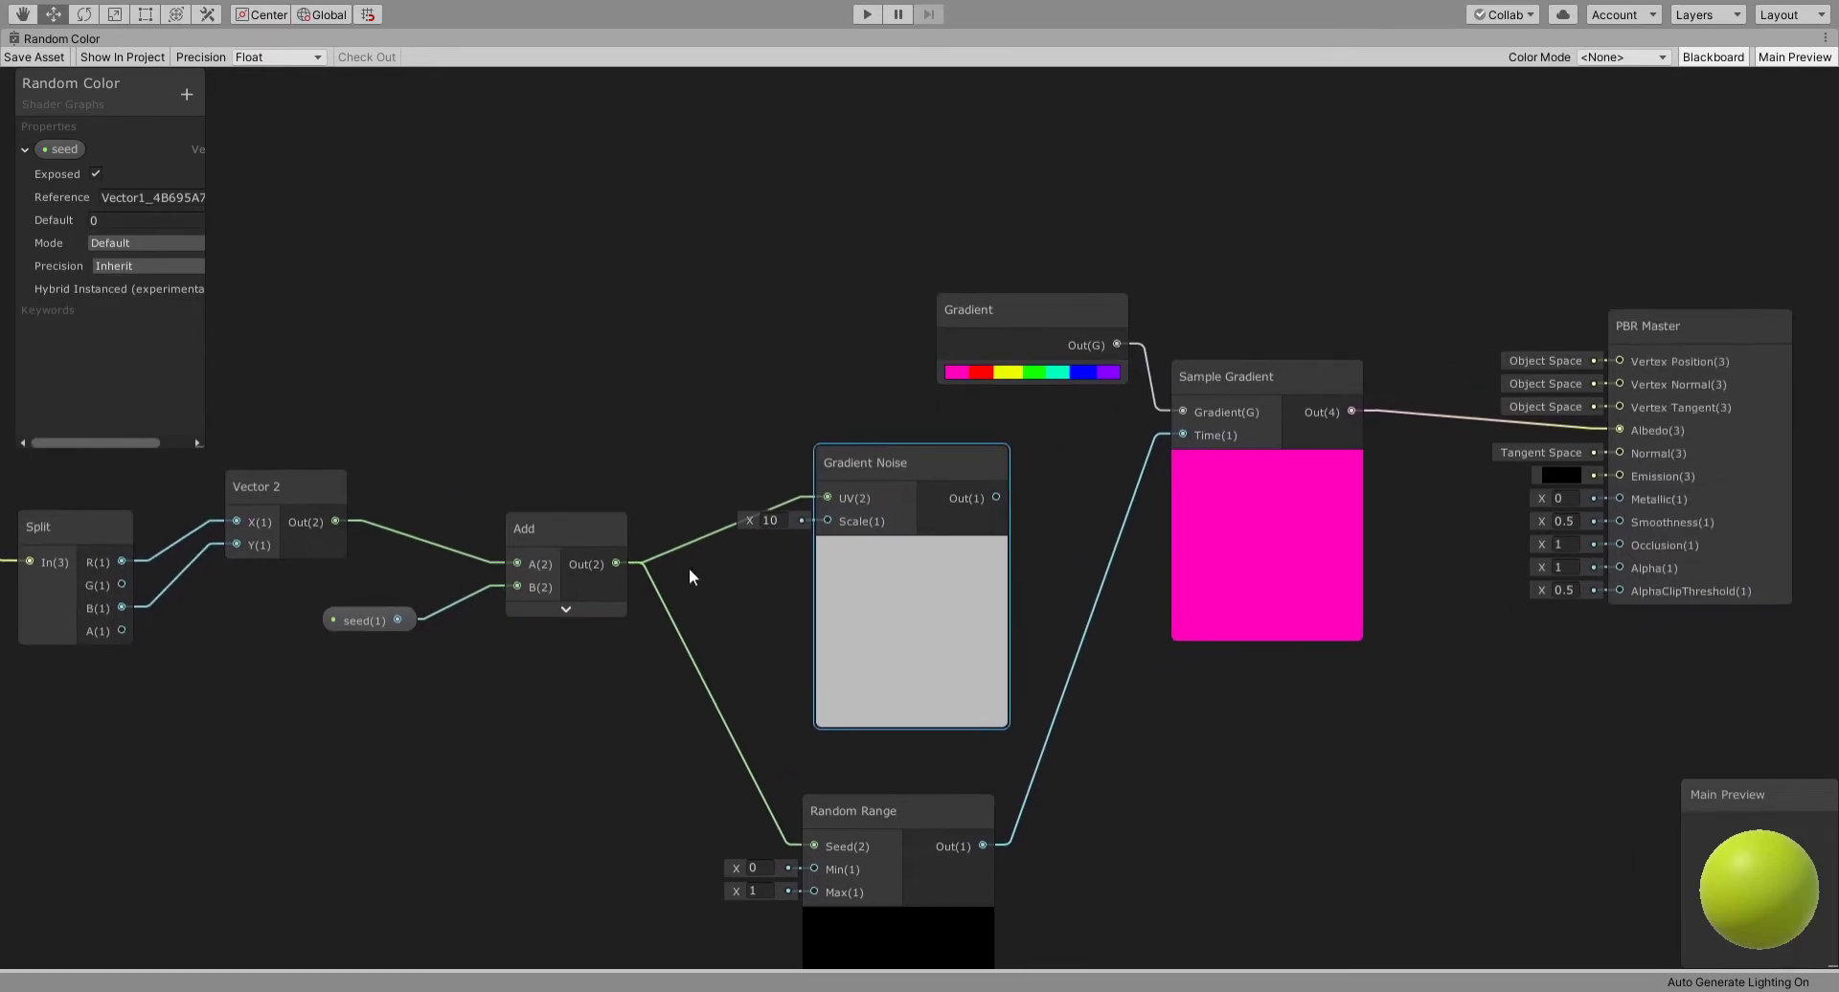
Connect Gradient Noise output to Sample Gradient's Time and save the graph
drag(971, 489, 1183, 435)
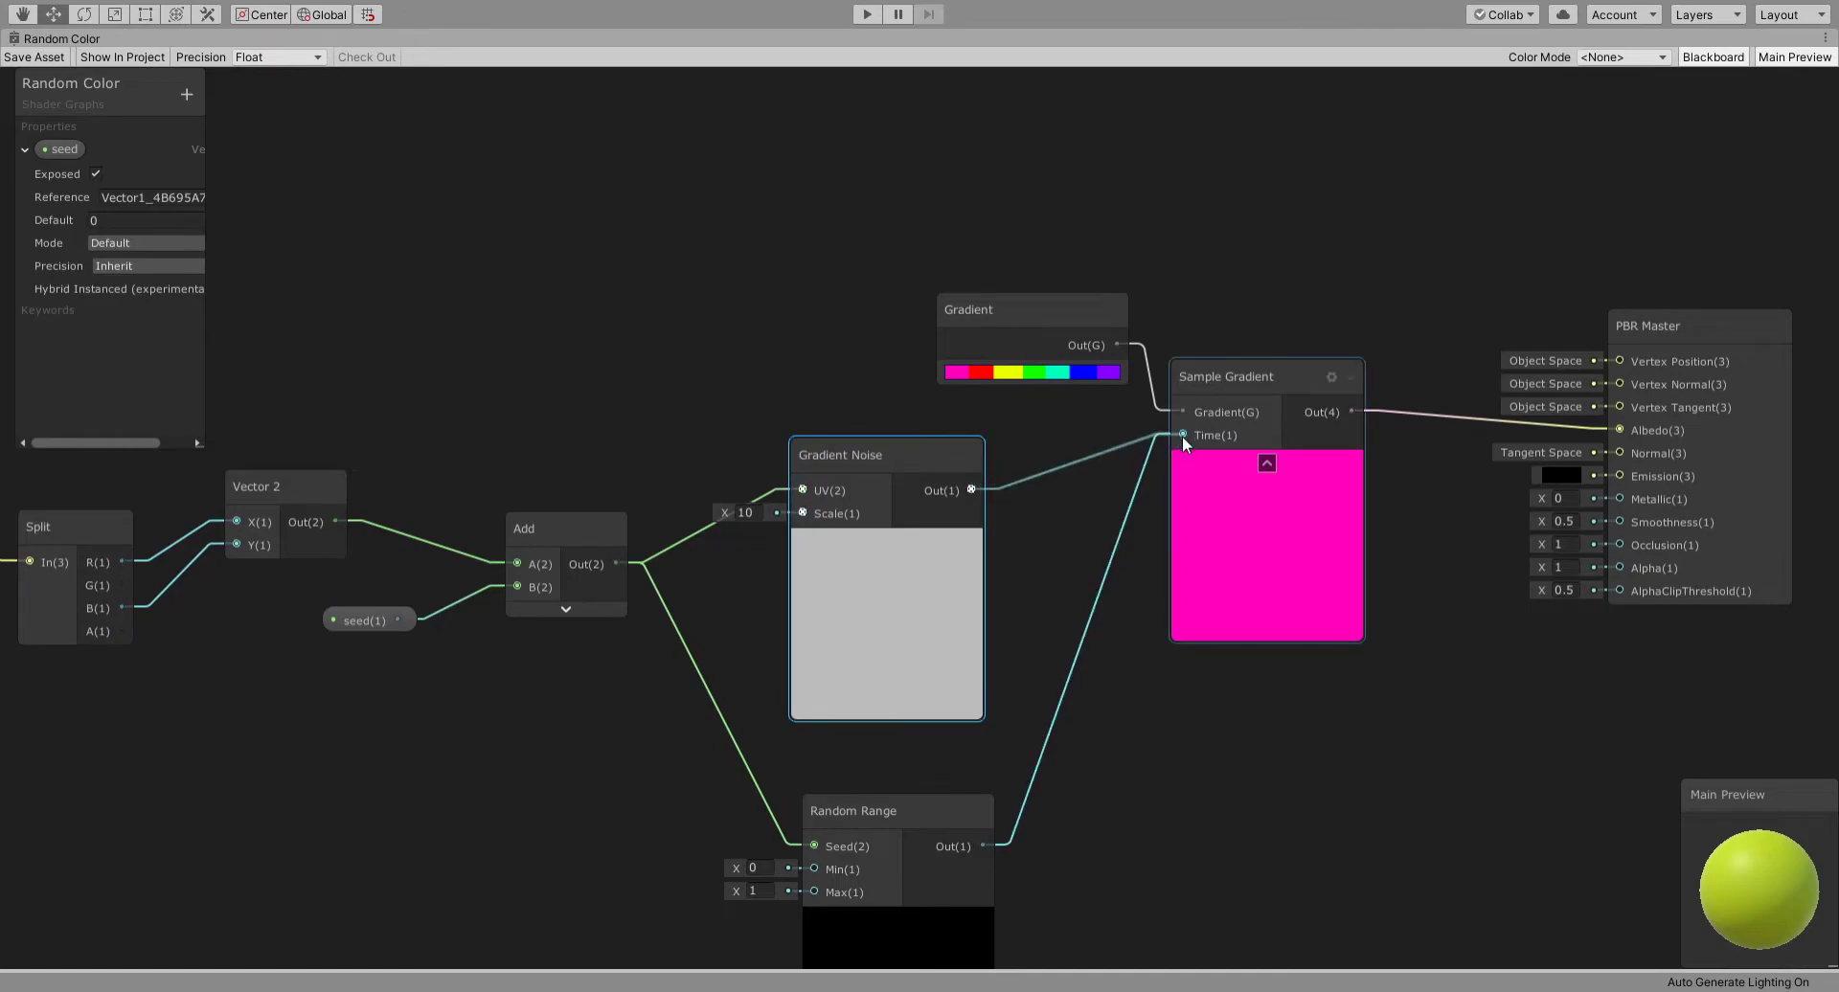
click(50, 55)
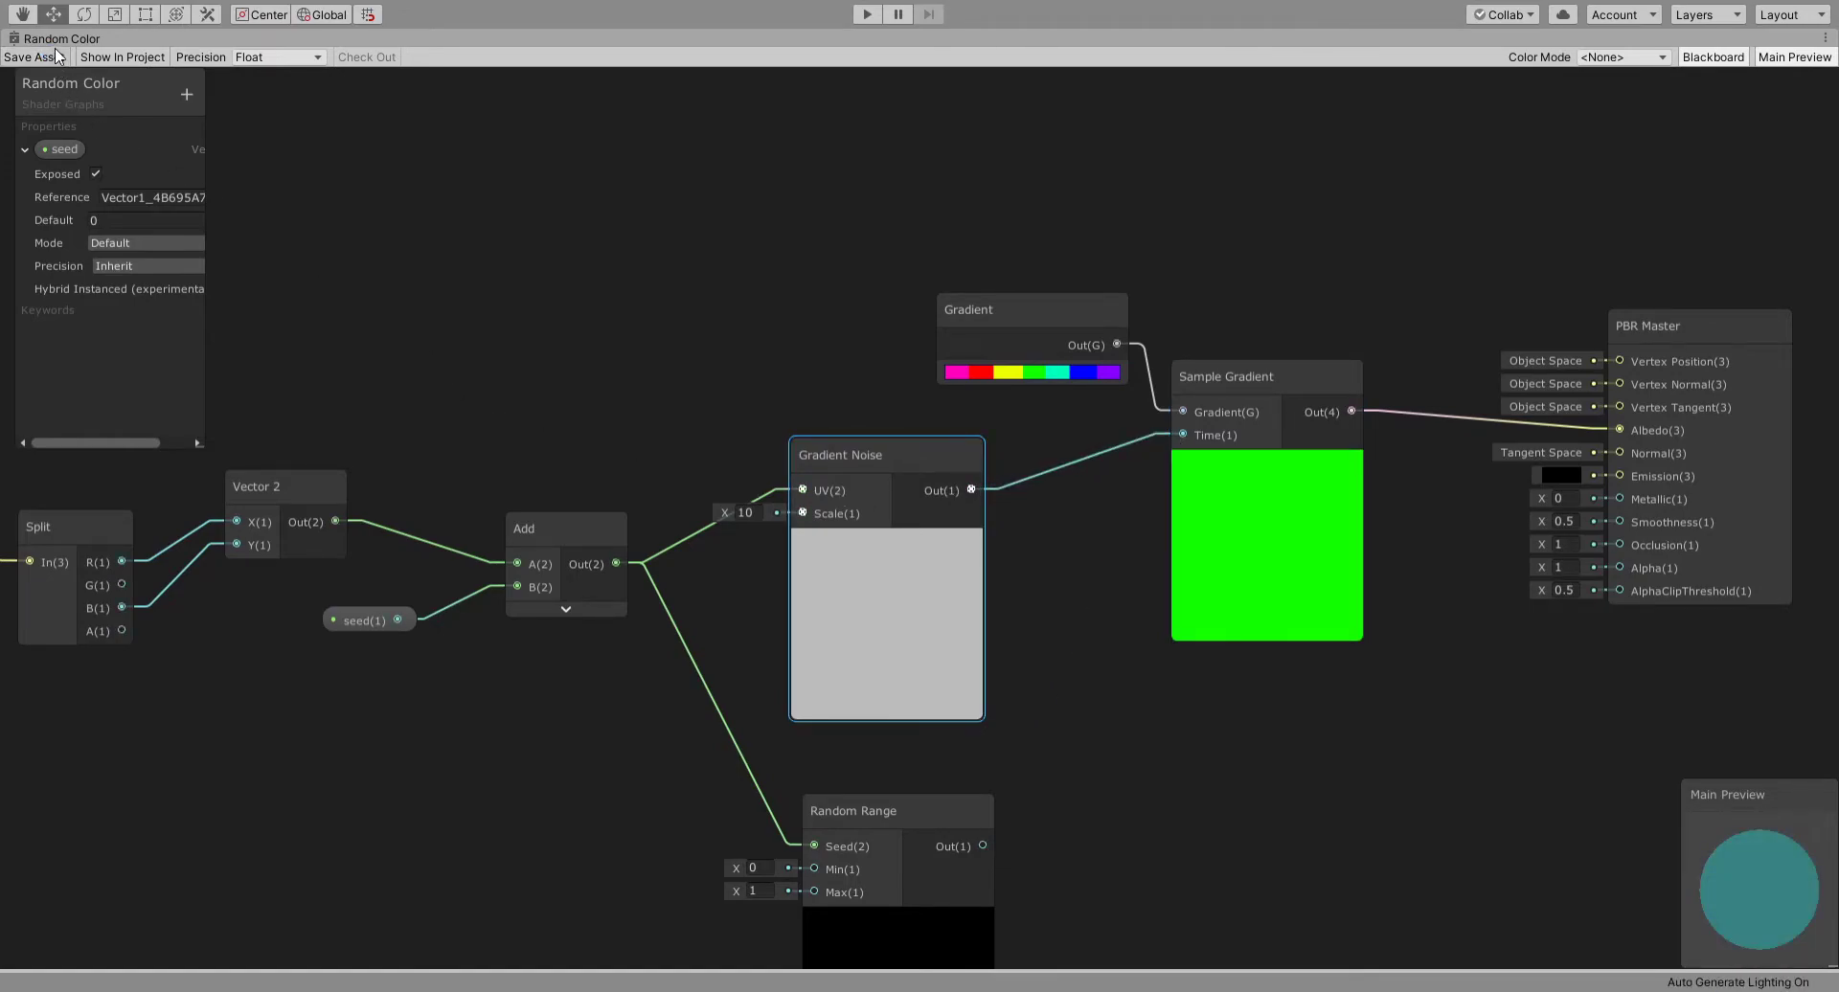
click(1025, 366)
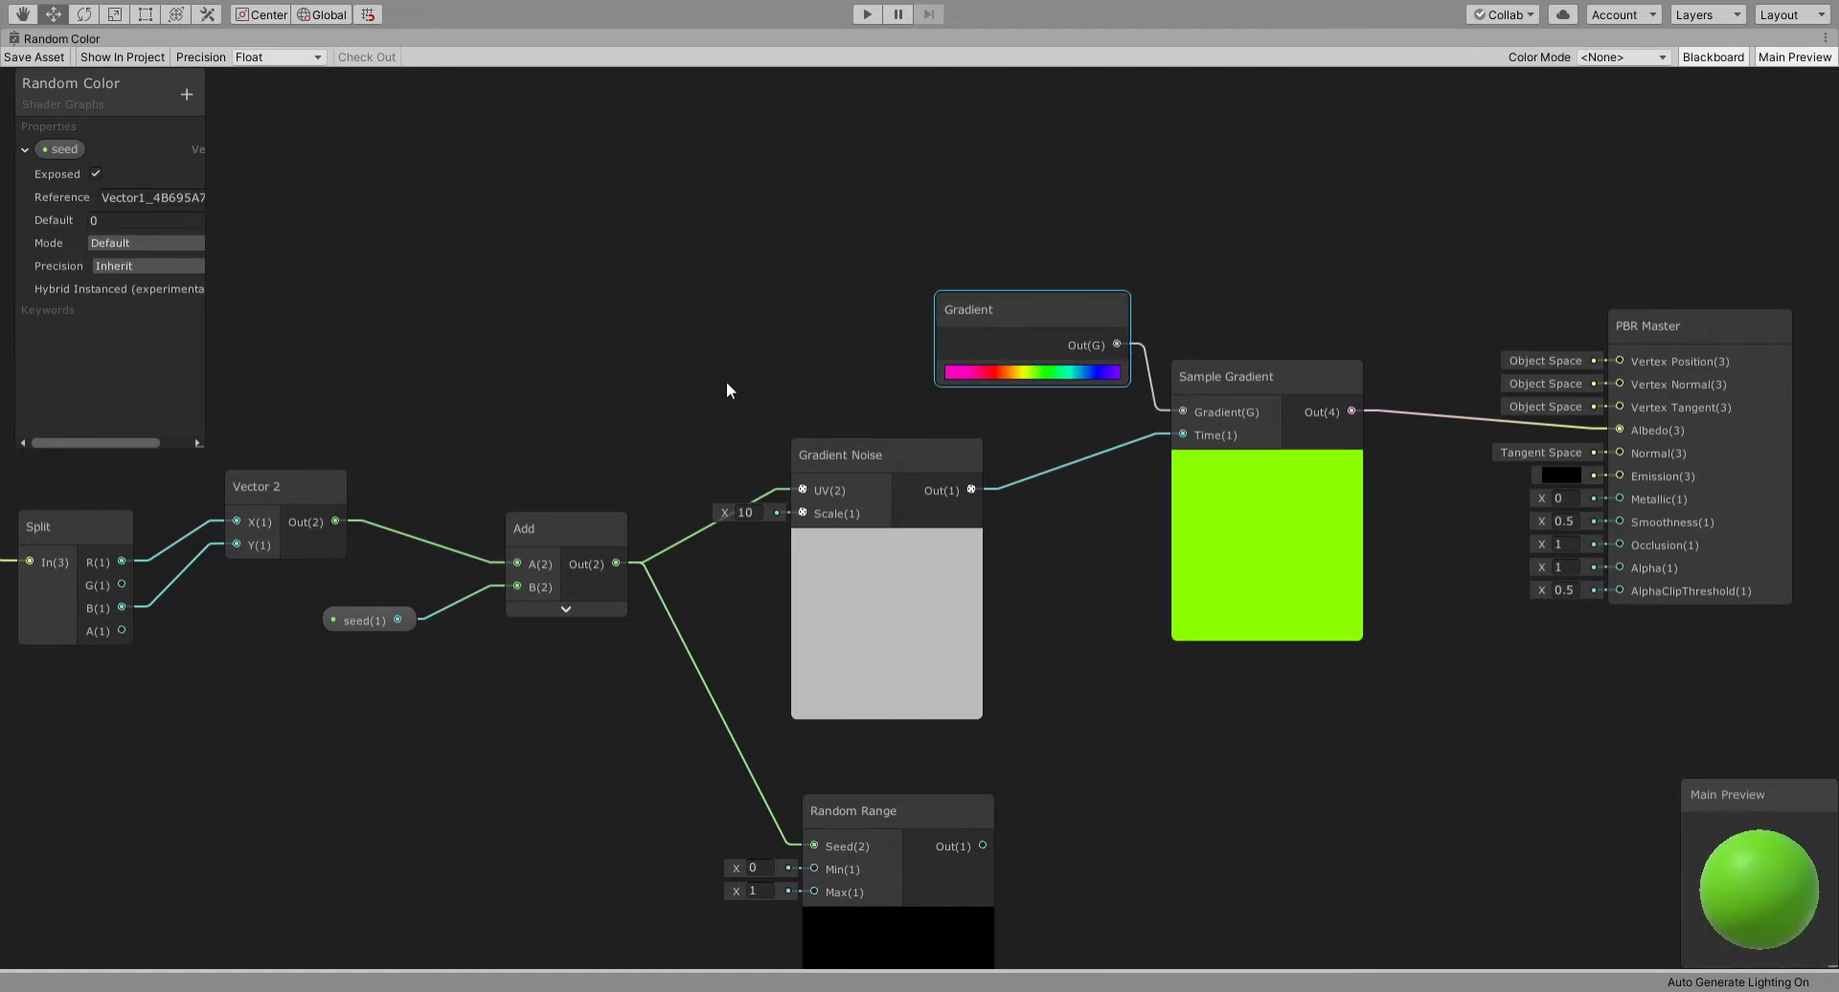
click(35, 56)
key(shift+space)
Test-move the Balls group in the Scene, undo it, and return to the Random Color graph
click(33, 38)
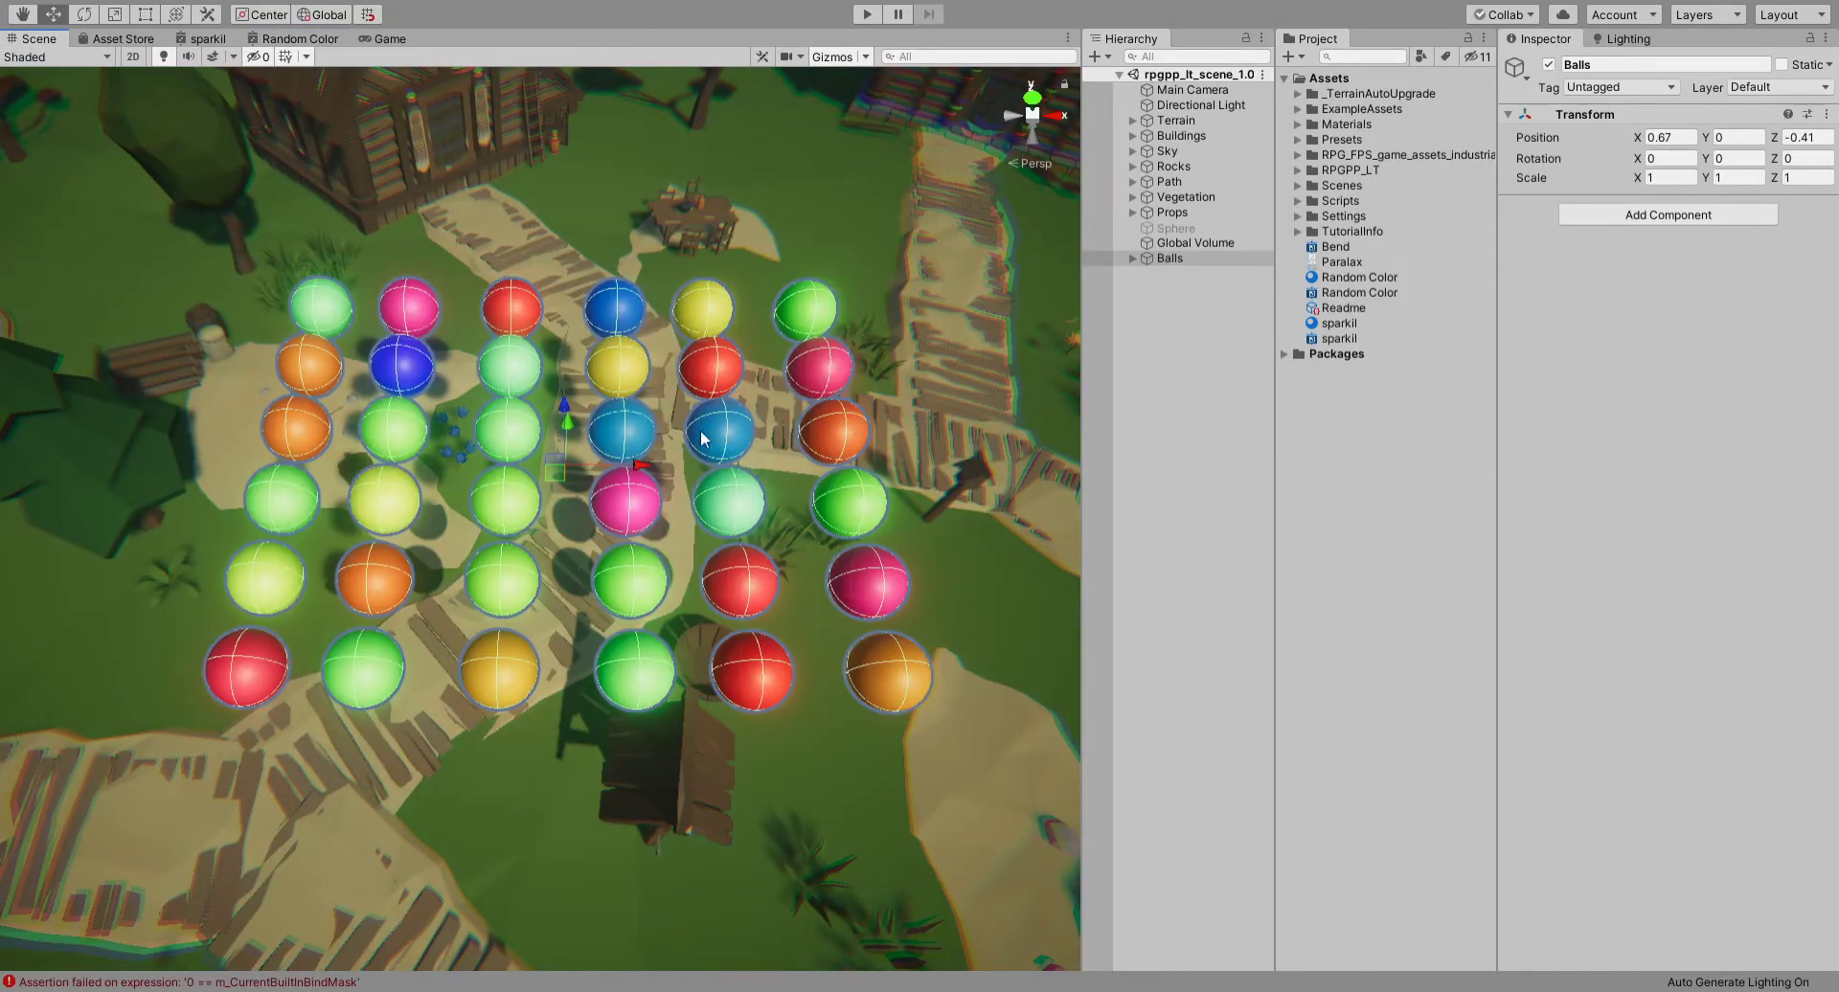
scroll(623, 509, up, 2)
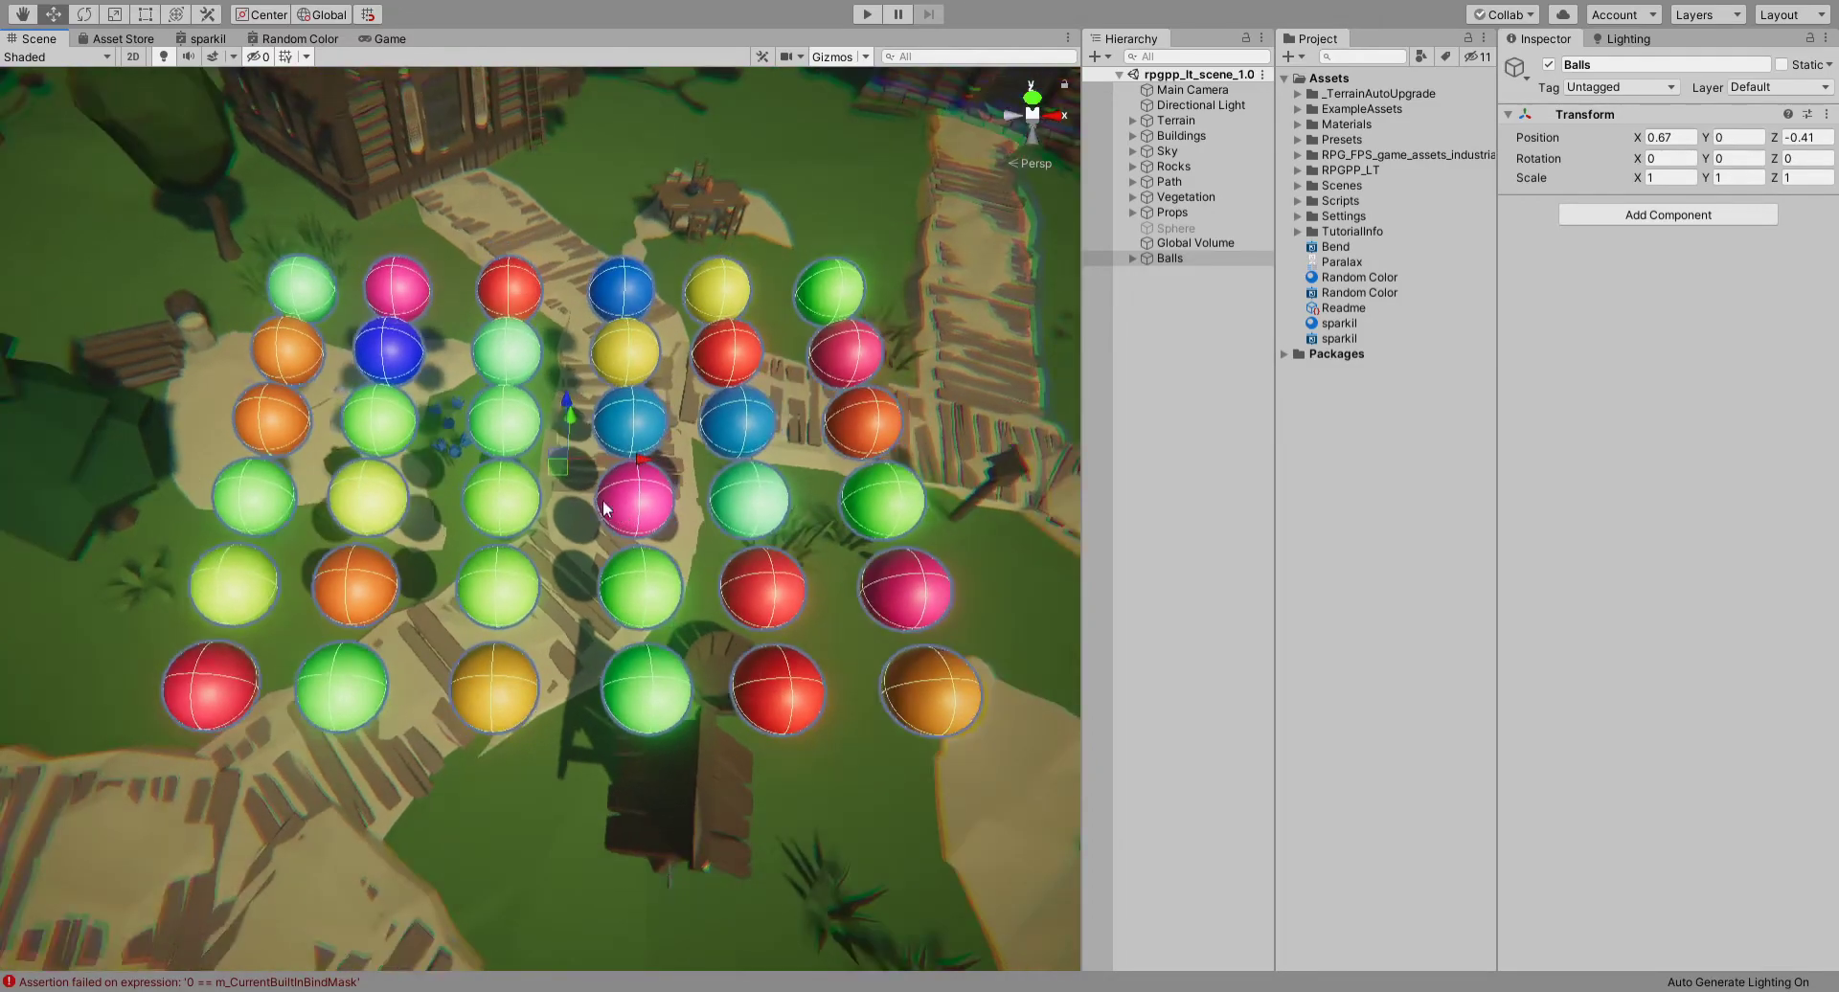
drag(561, 477, 520, 461)
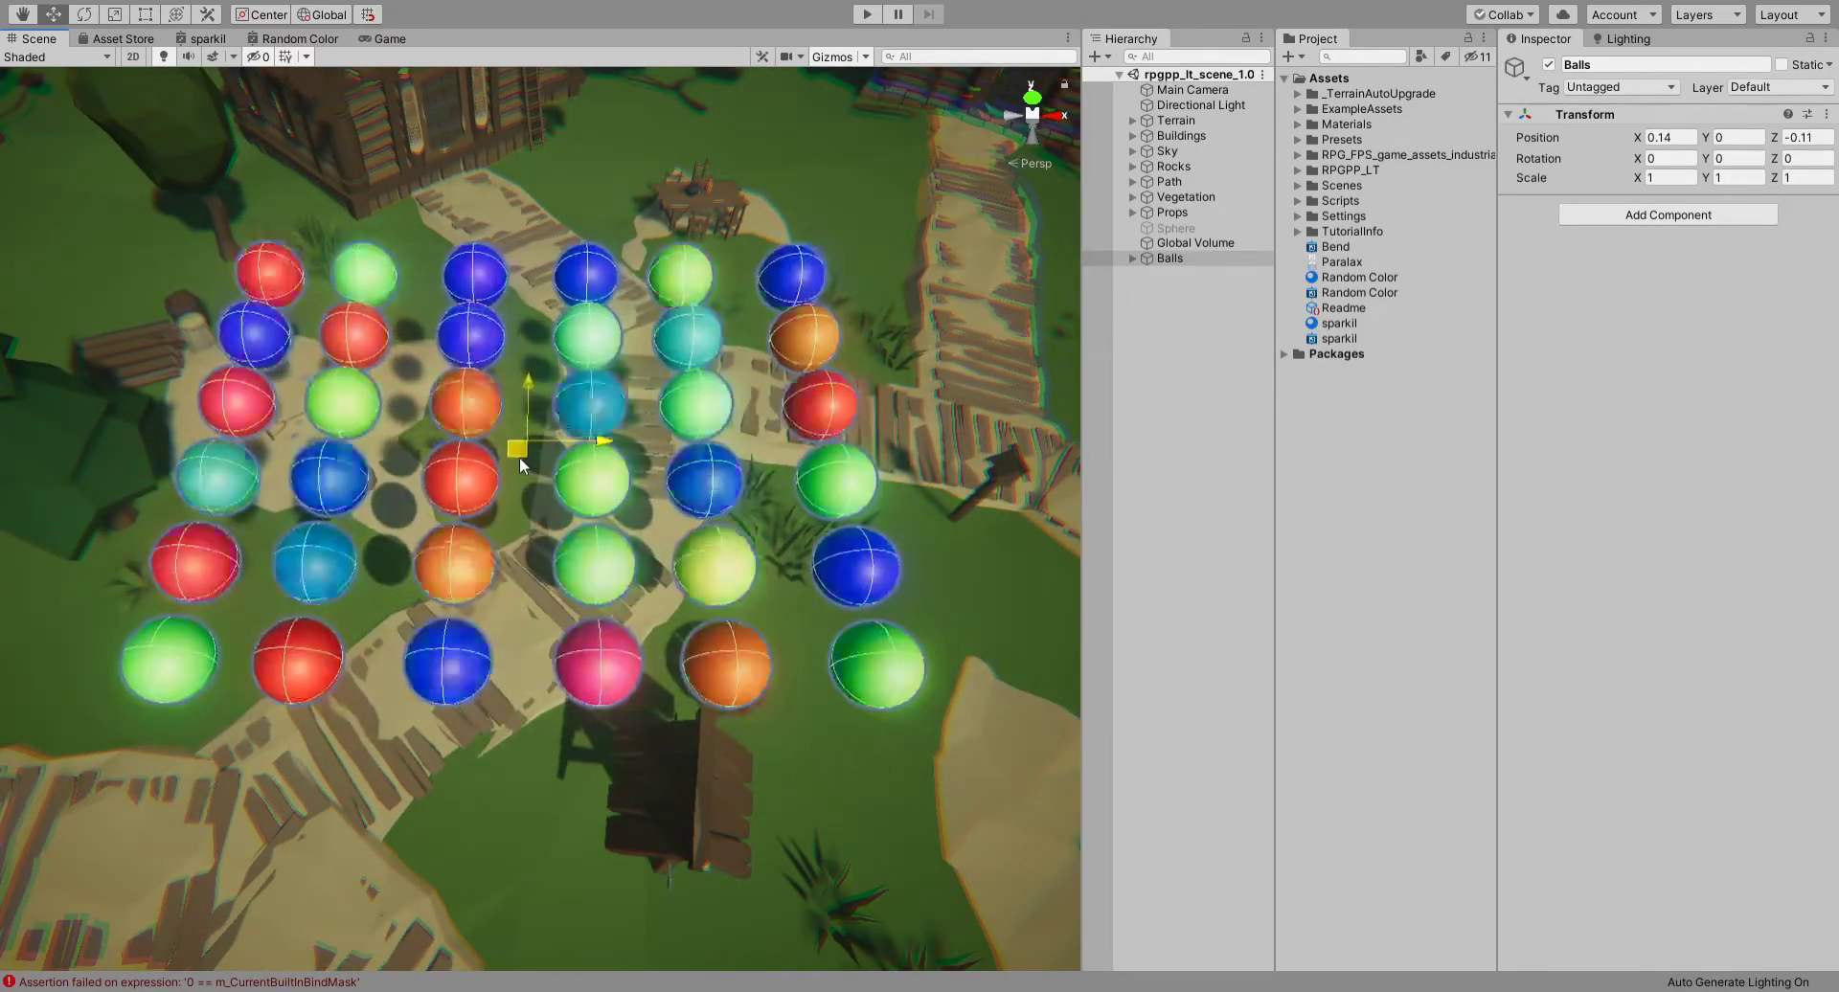
key(ctrl+z)
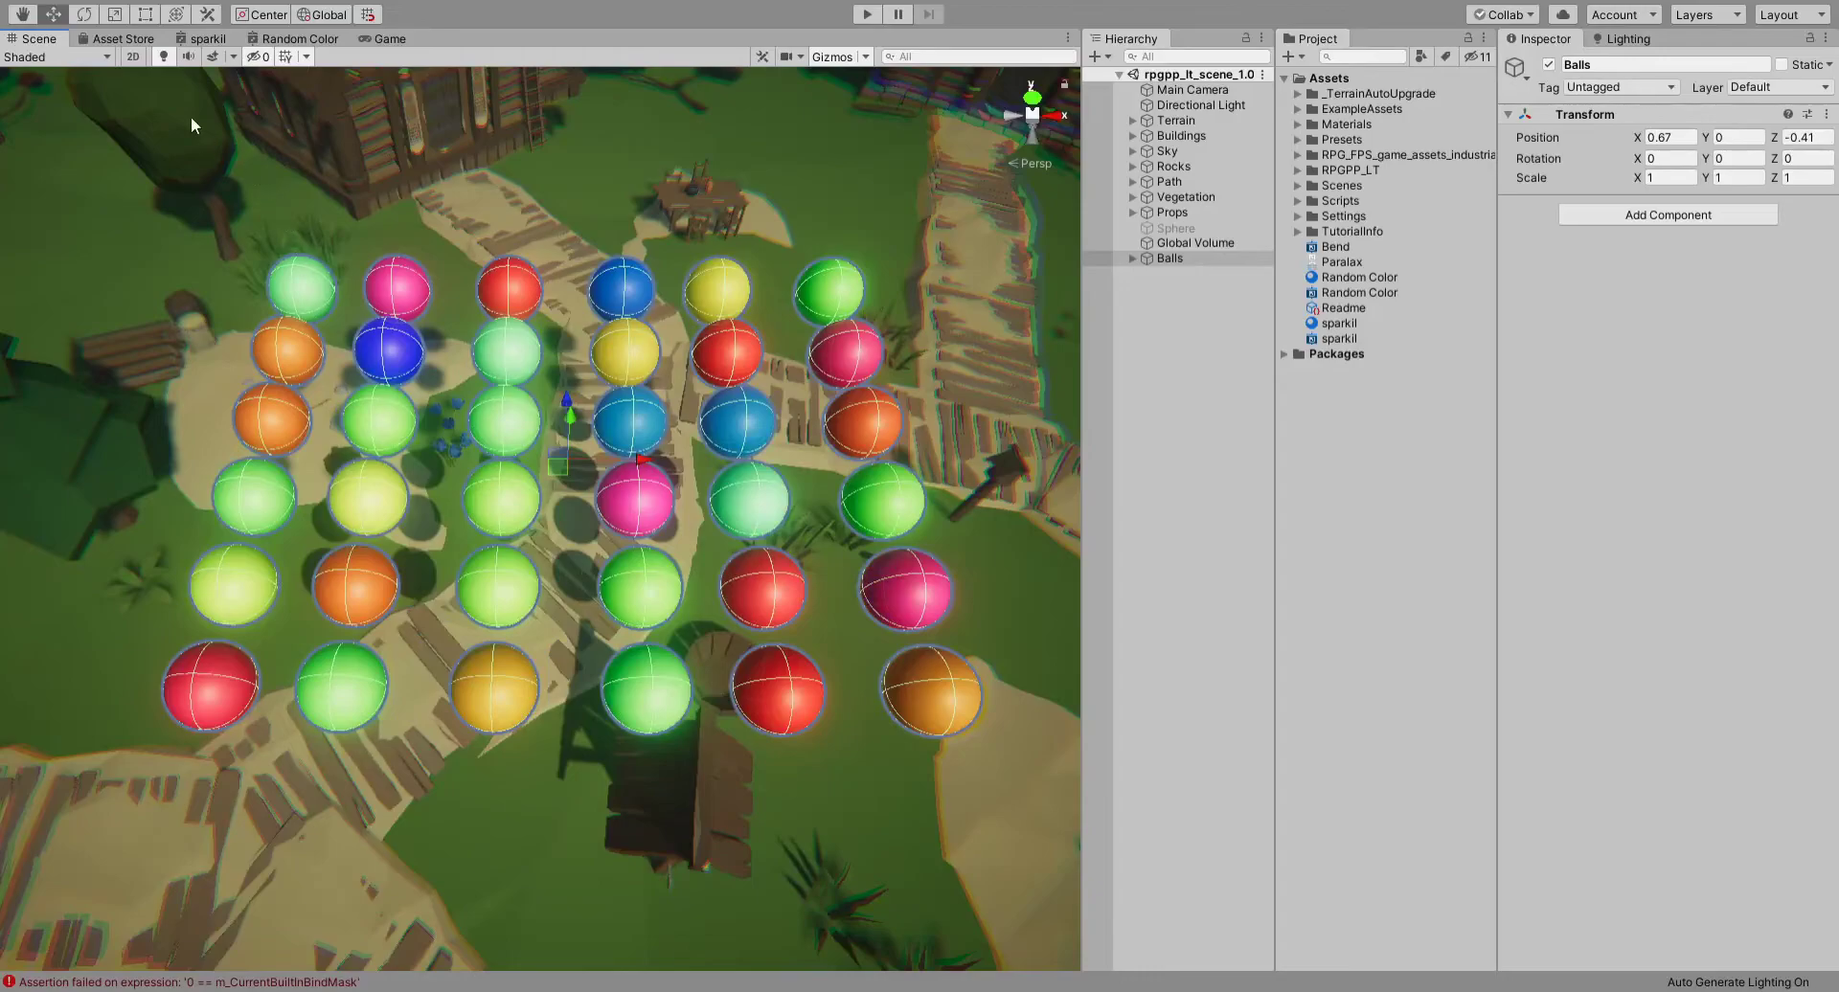
click(281, 44)
Add an exposed Vector1 property named 'noise scale' with default value 1
scroll(674, 402, down, 1)
middle_drag(674, 402, 454, 388)
click(25, 149)
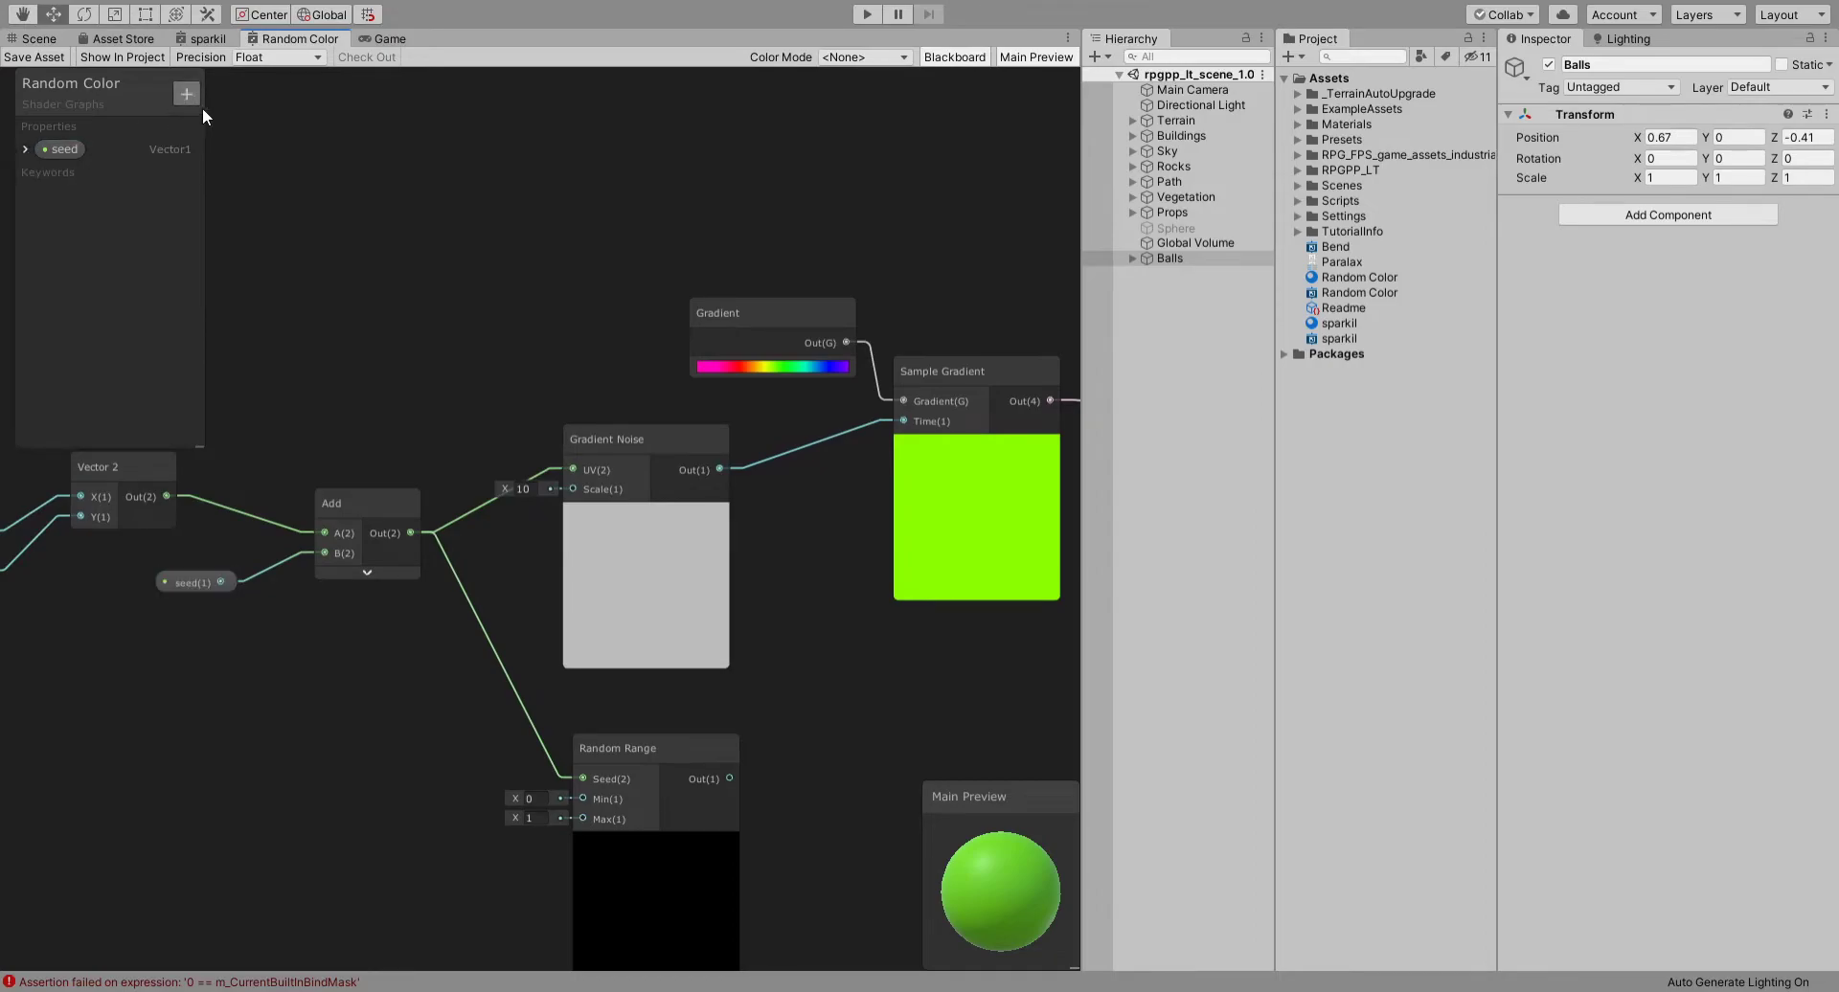
click(203, 116)
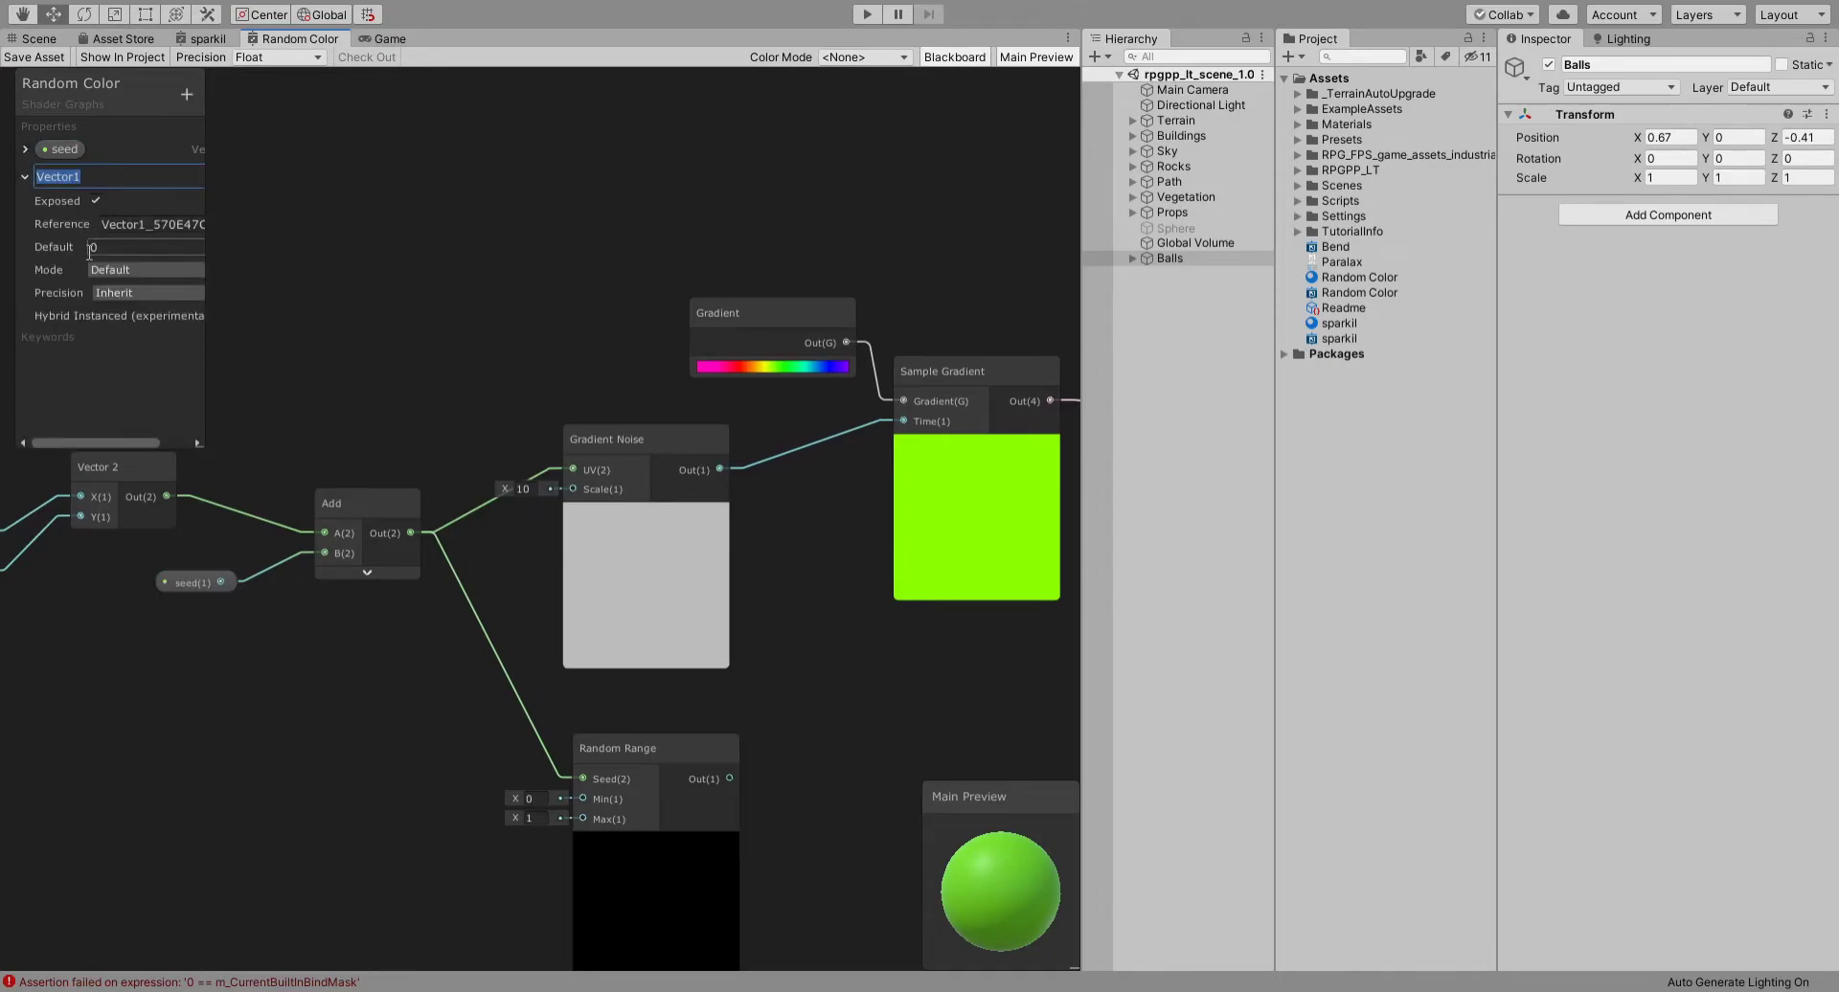
text(noise scale)
key(Return)
click(136, 247)
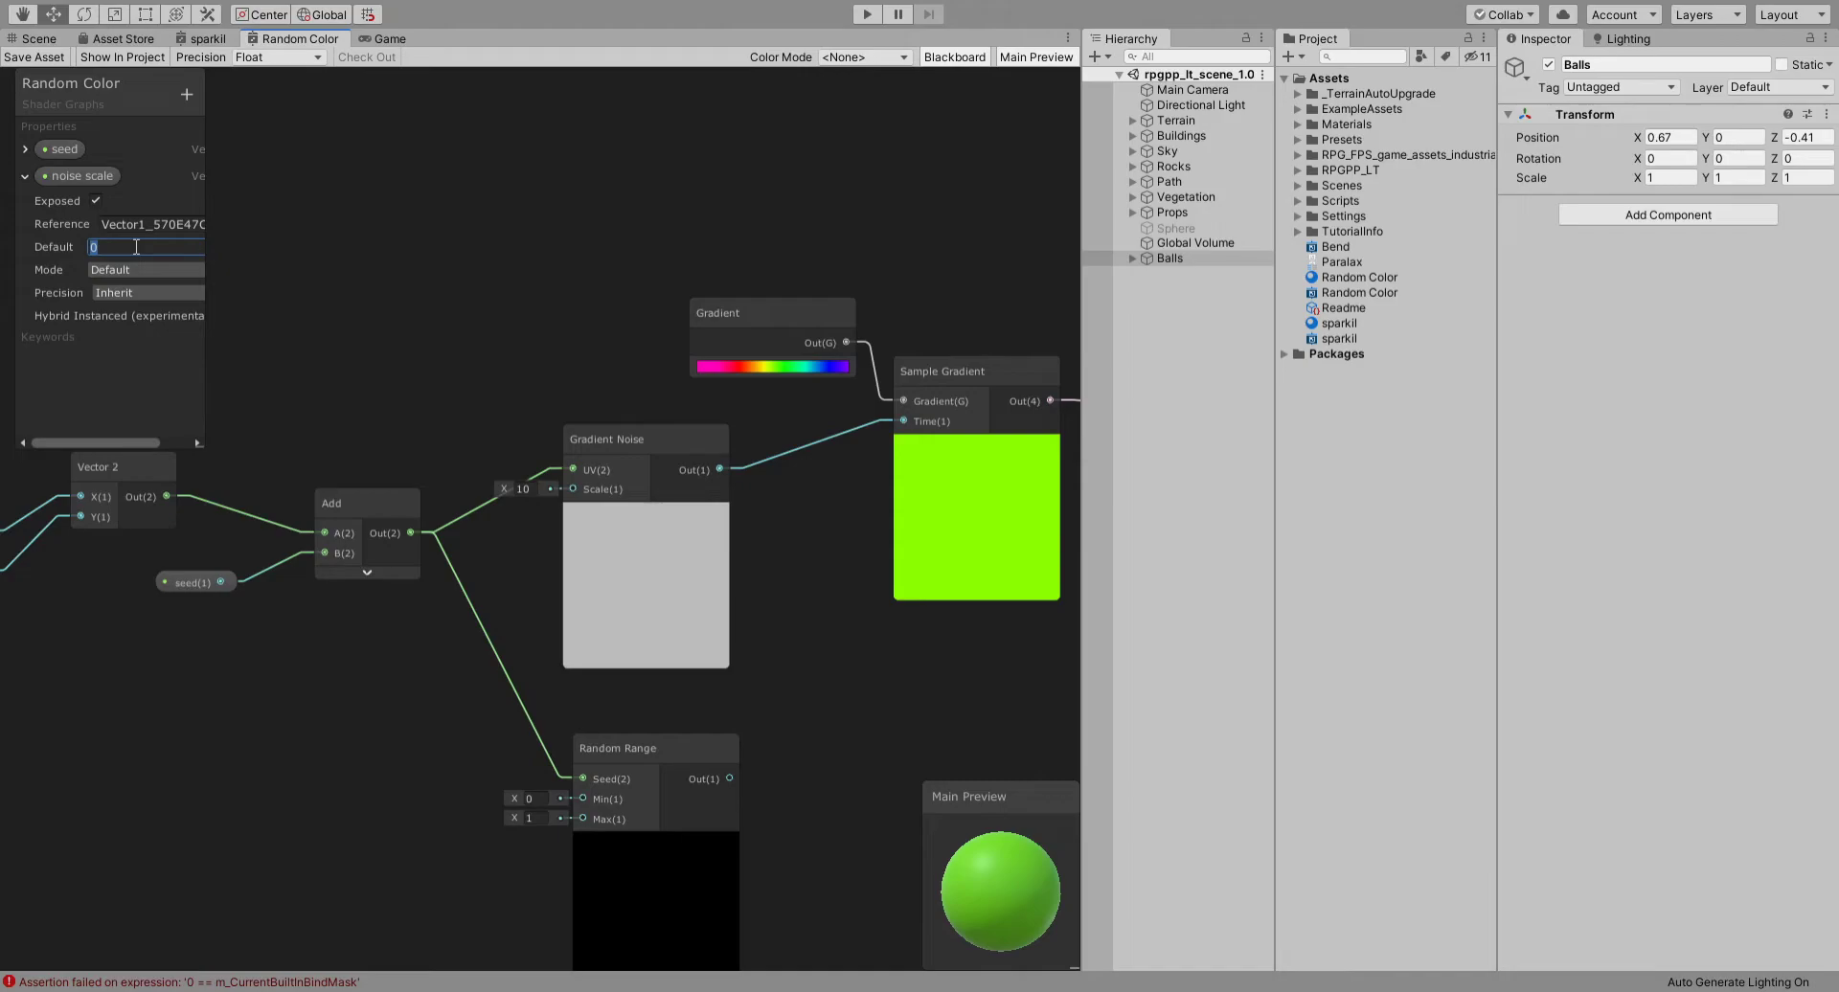
text(50)
Place a noise scale node and wire it into Gradient Noise's Scale input
drag(84, 180, 456, 383)
click(139, 251)
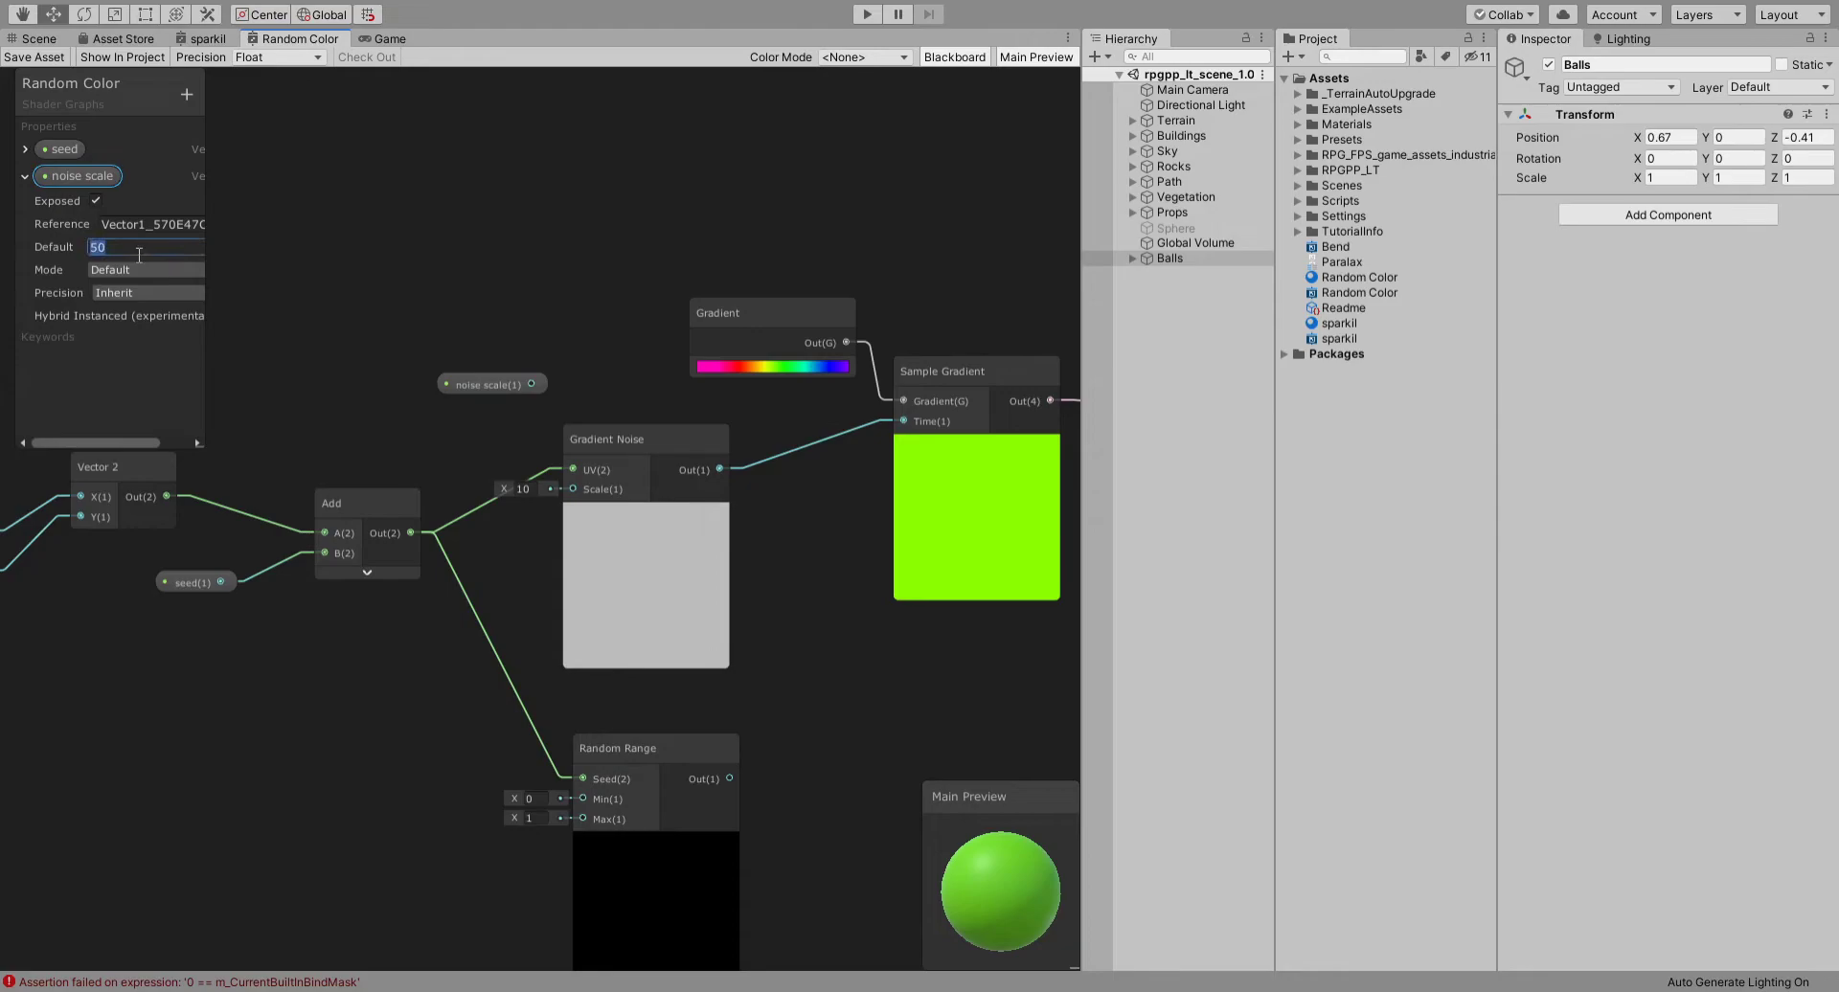
click(456, 385)
drag(533, 384, 567, 496)
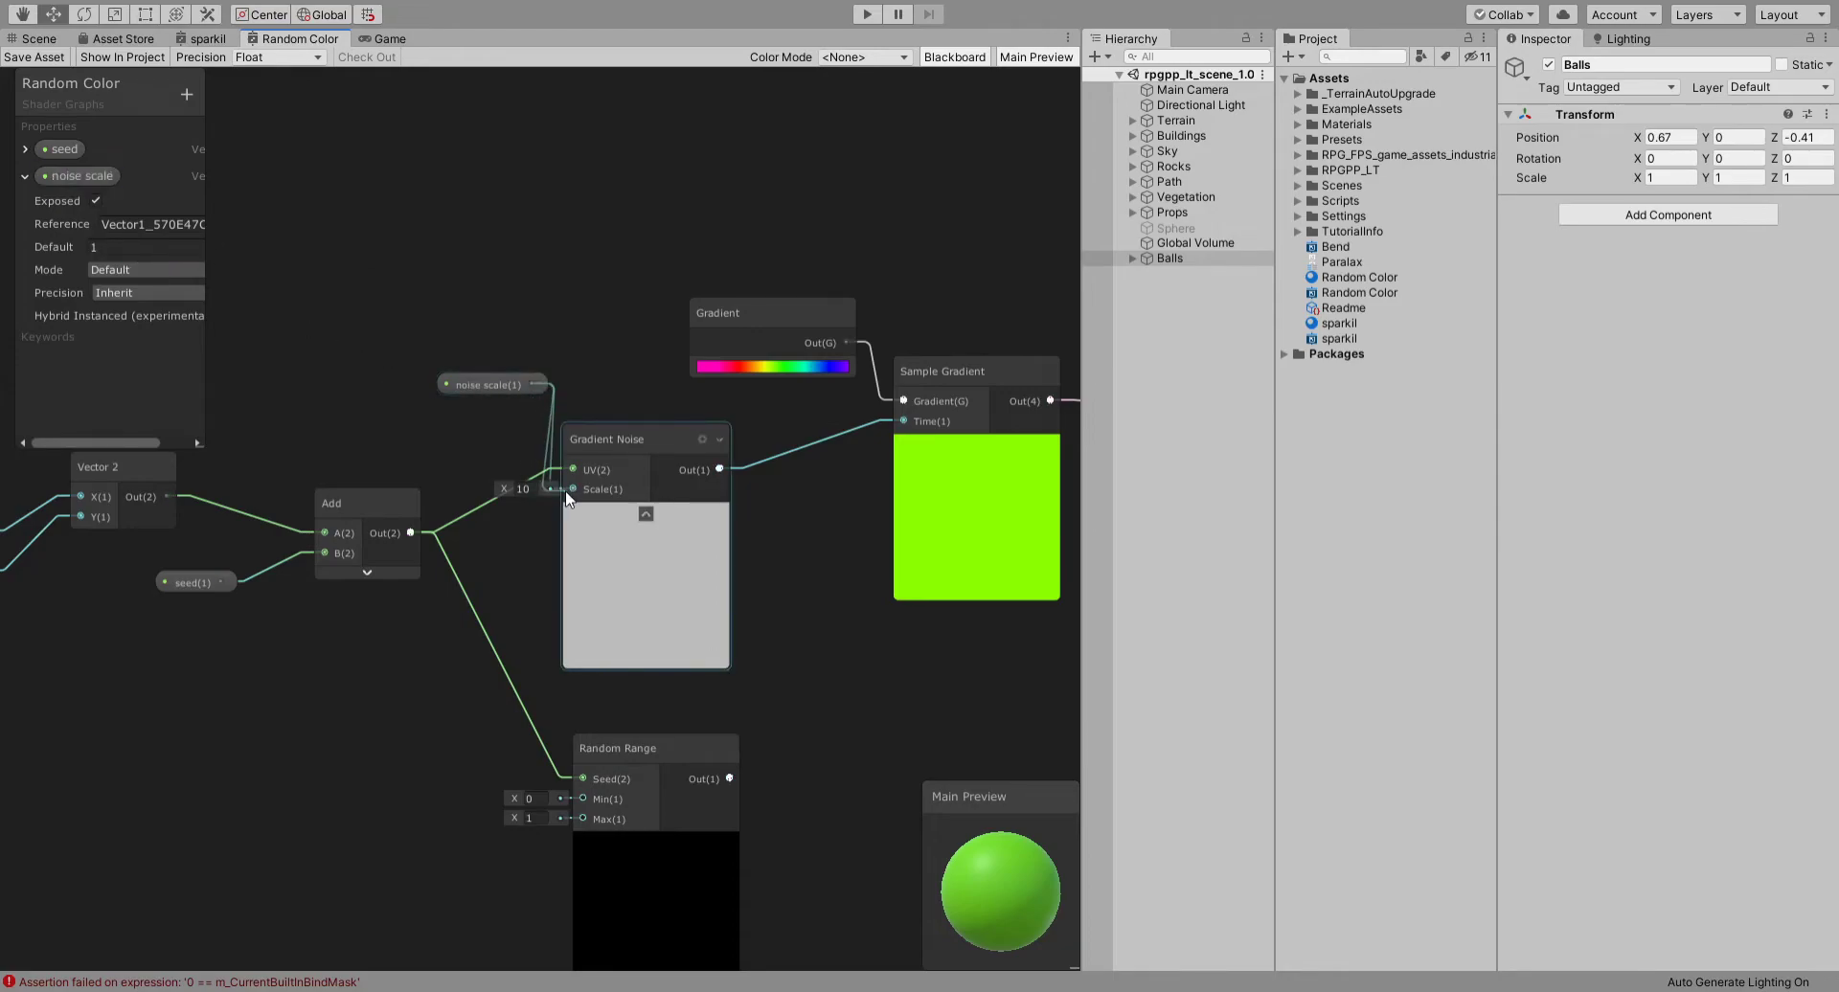
click(34, 39)
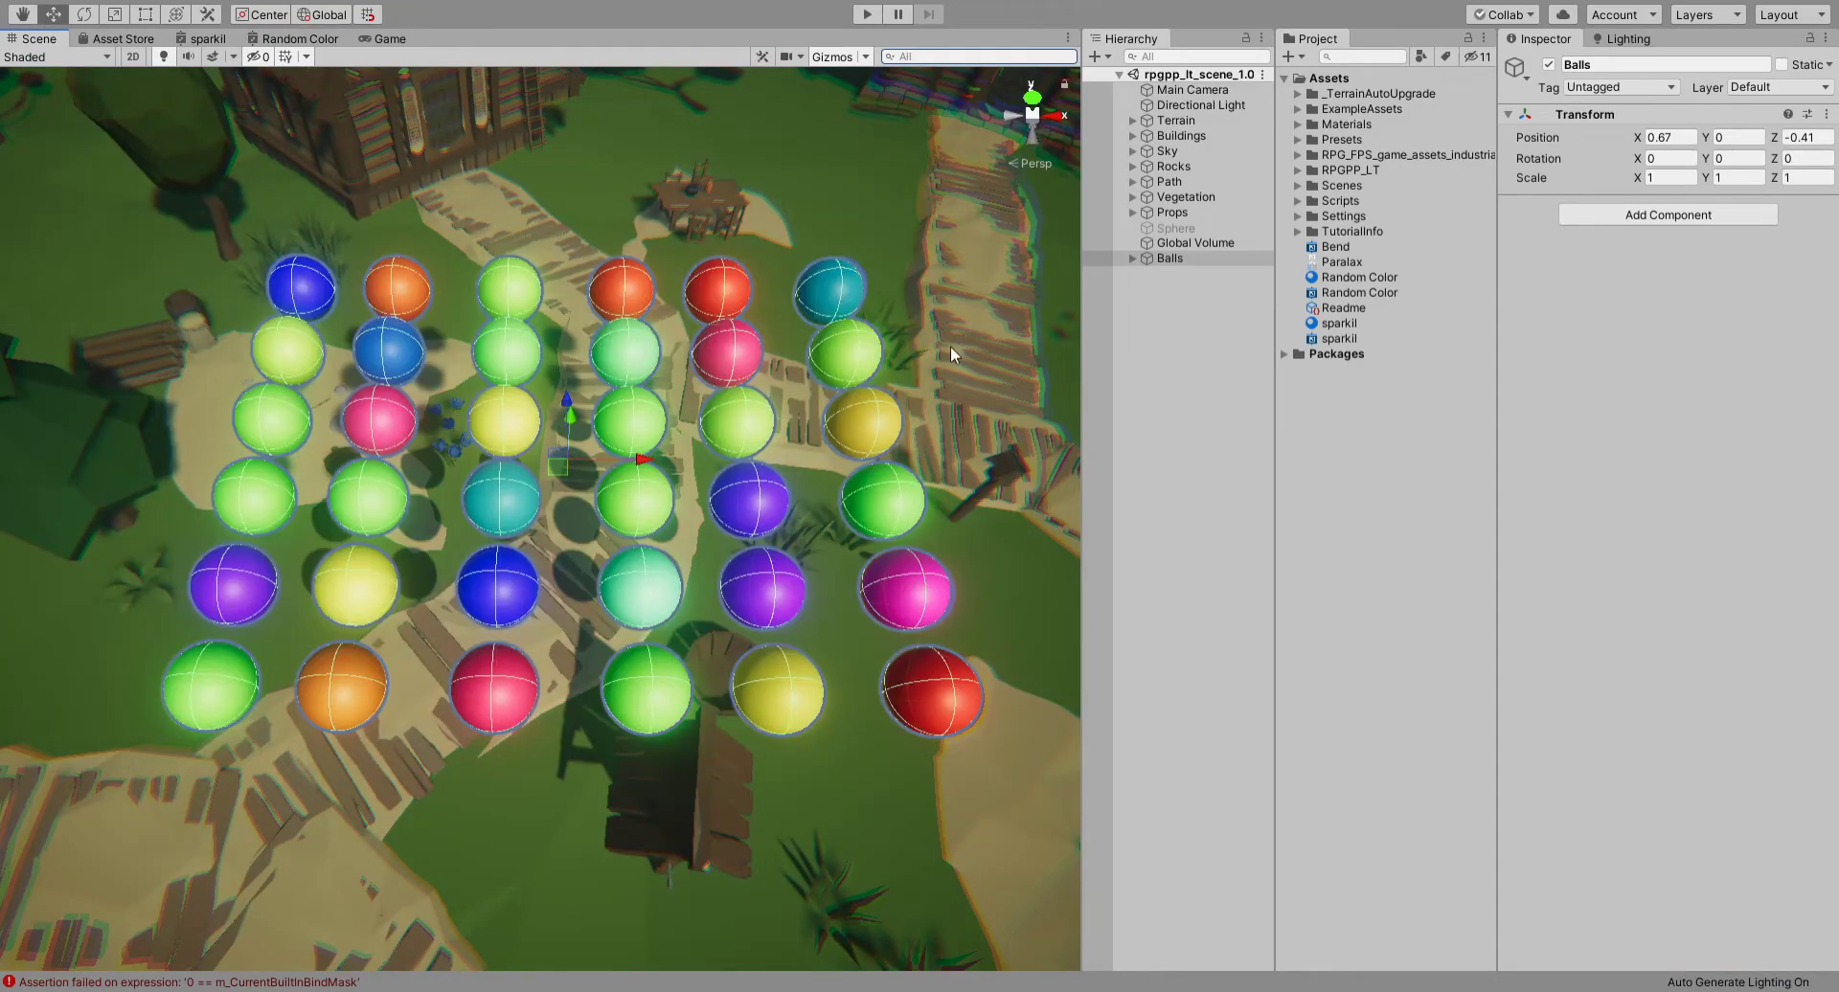
Set the material's noise scale to -0.1 and move the Balls group to X 1.31, Z 1.15
click(1370, 276)
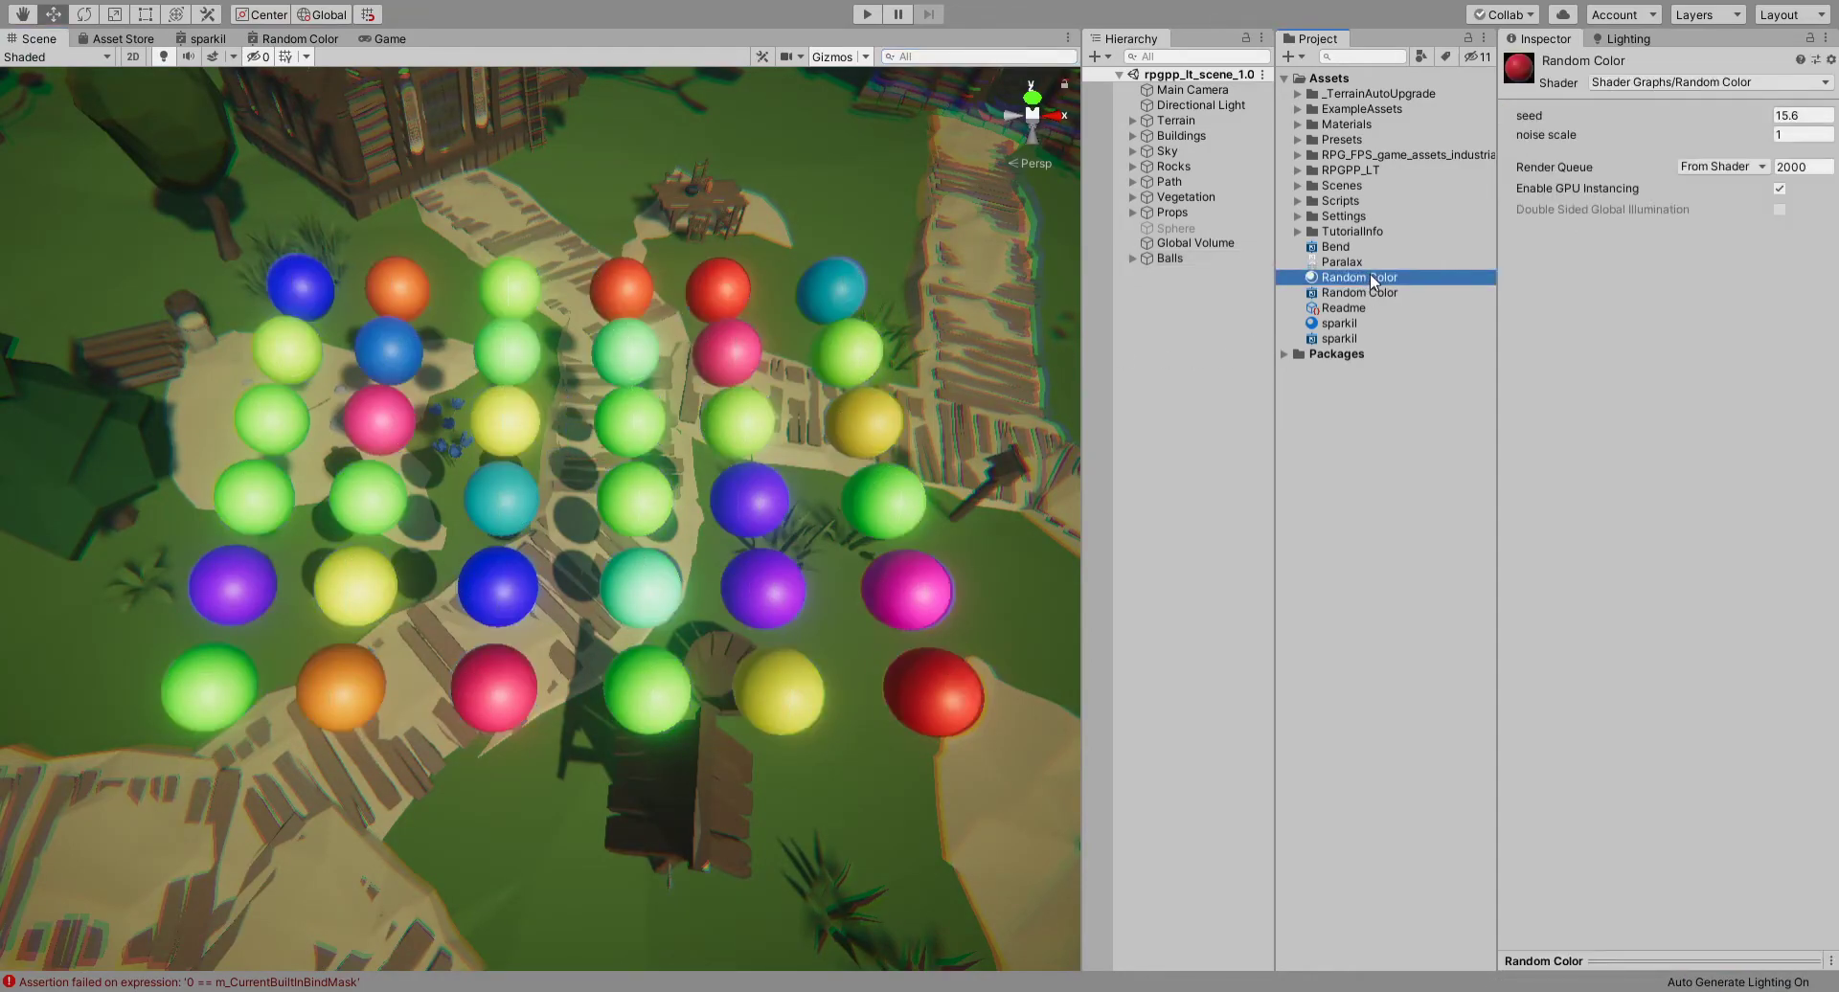
click(1690, 140)
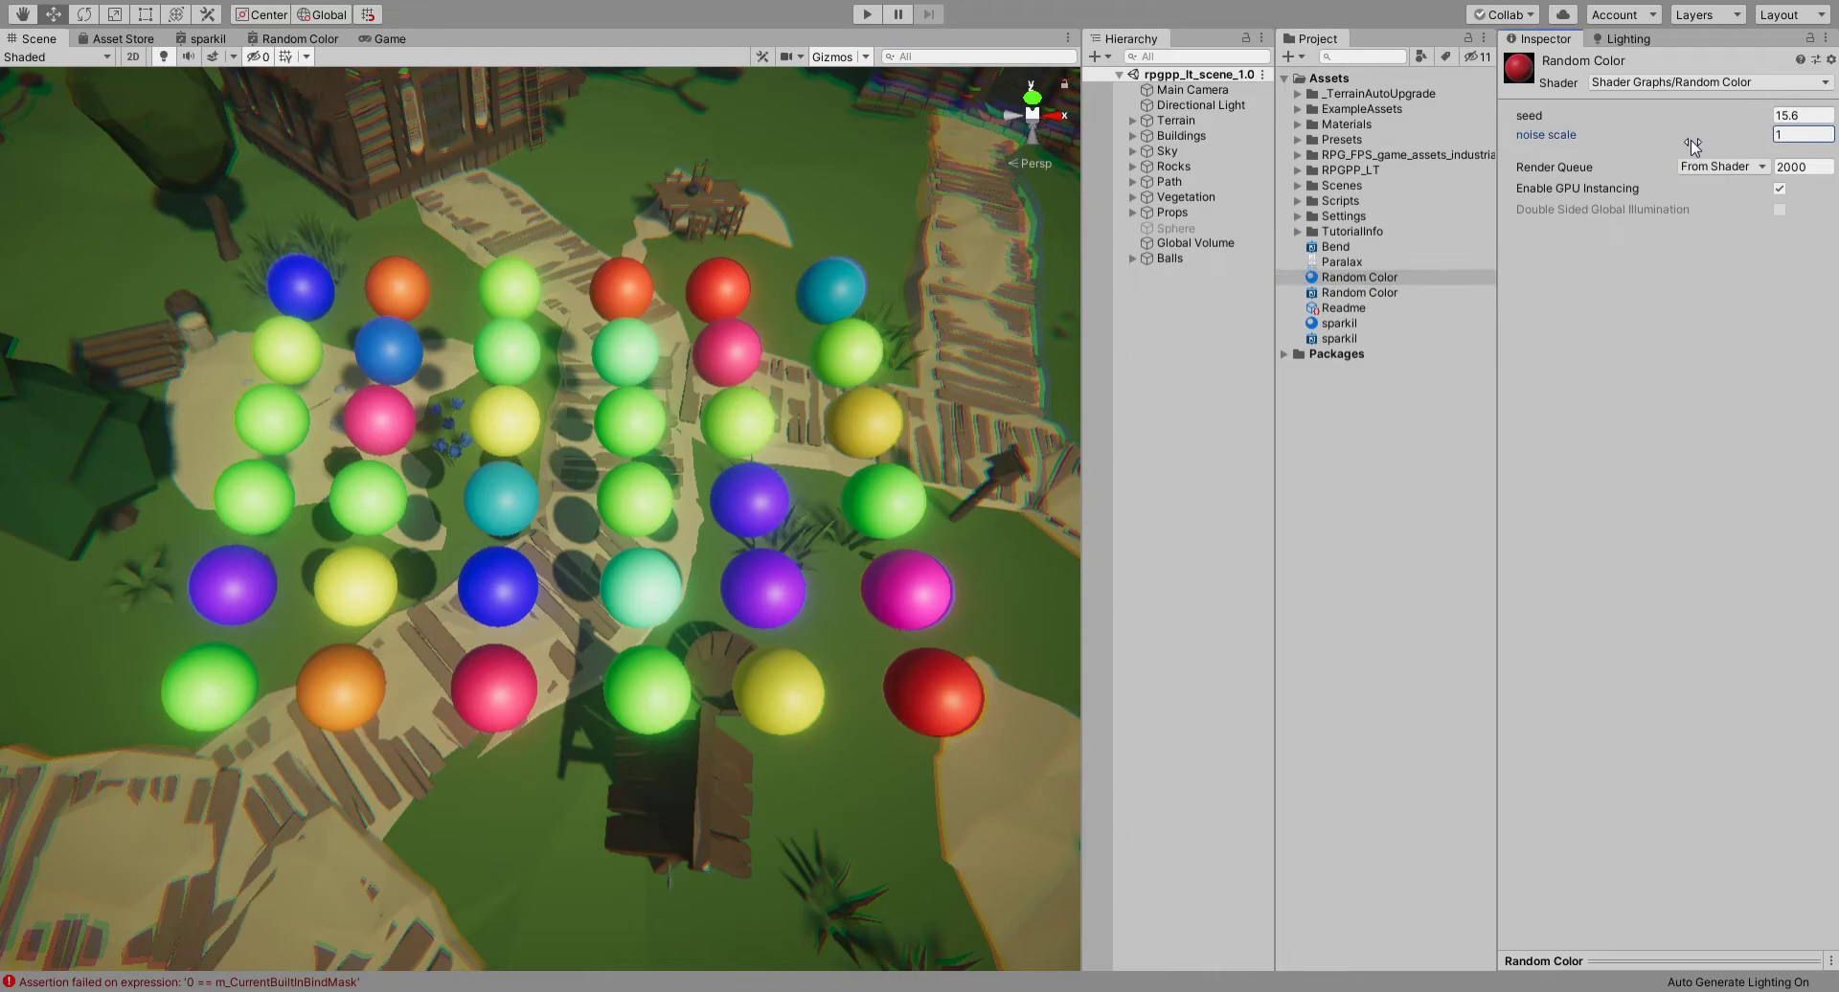
drag(1693, 144, 1686, 146)
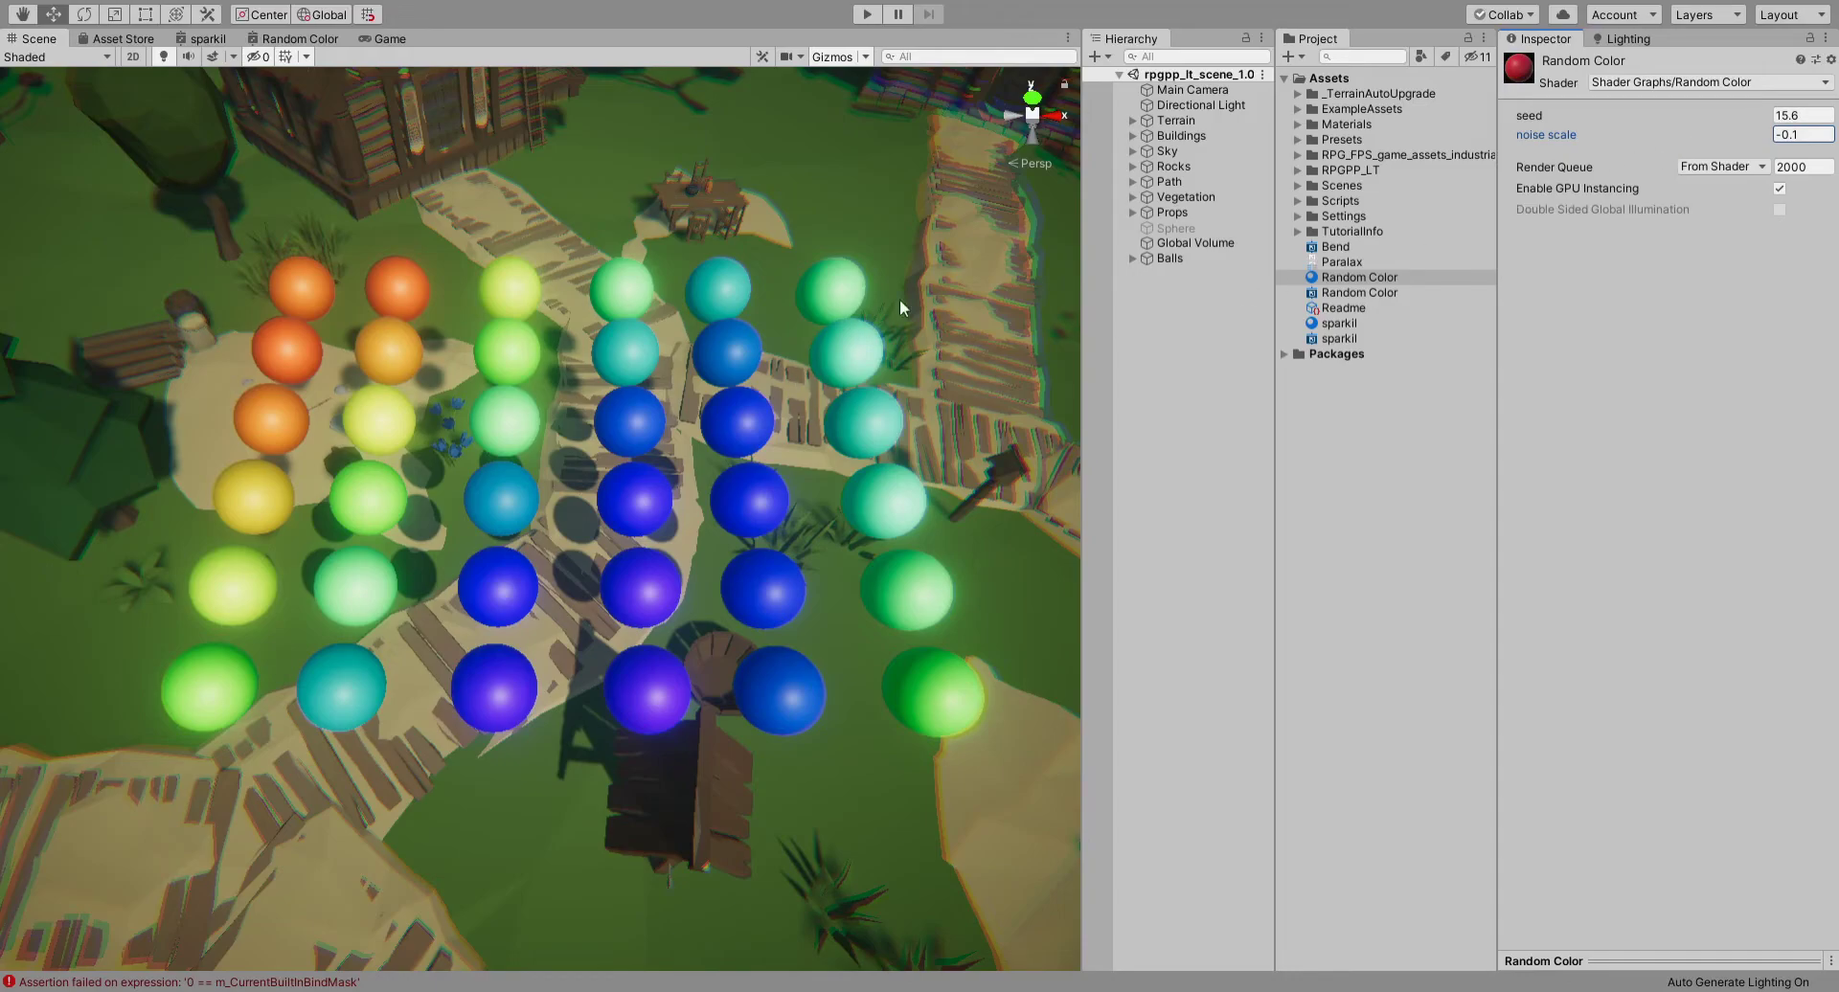
click(1209, 260)
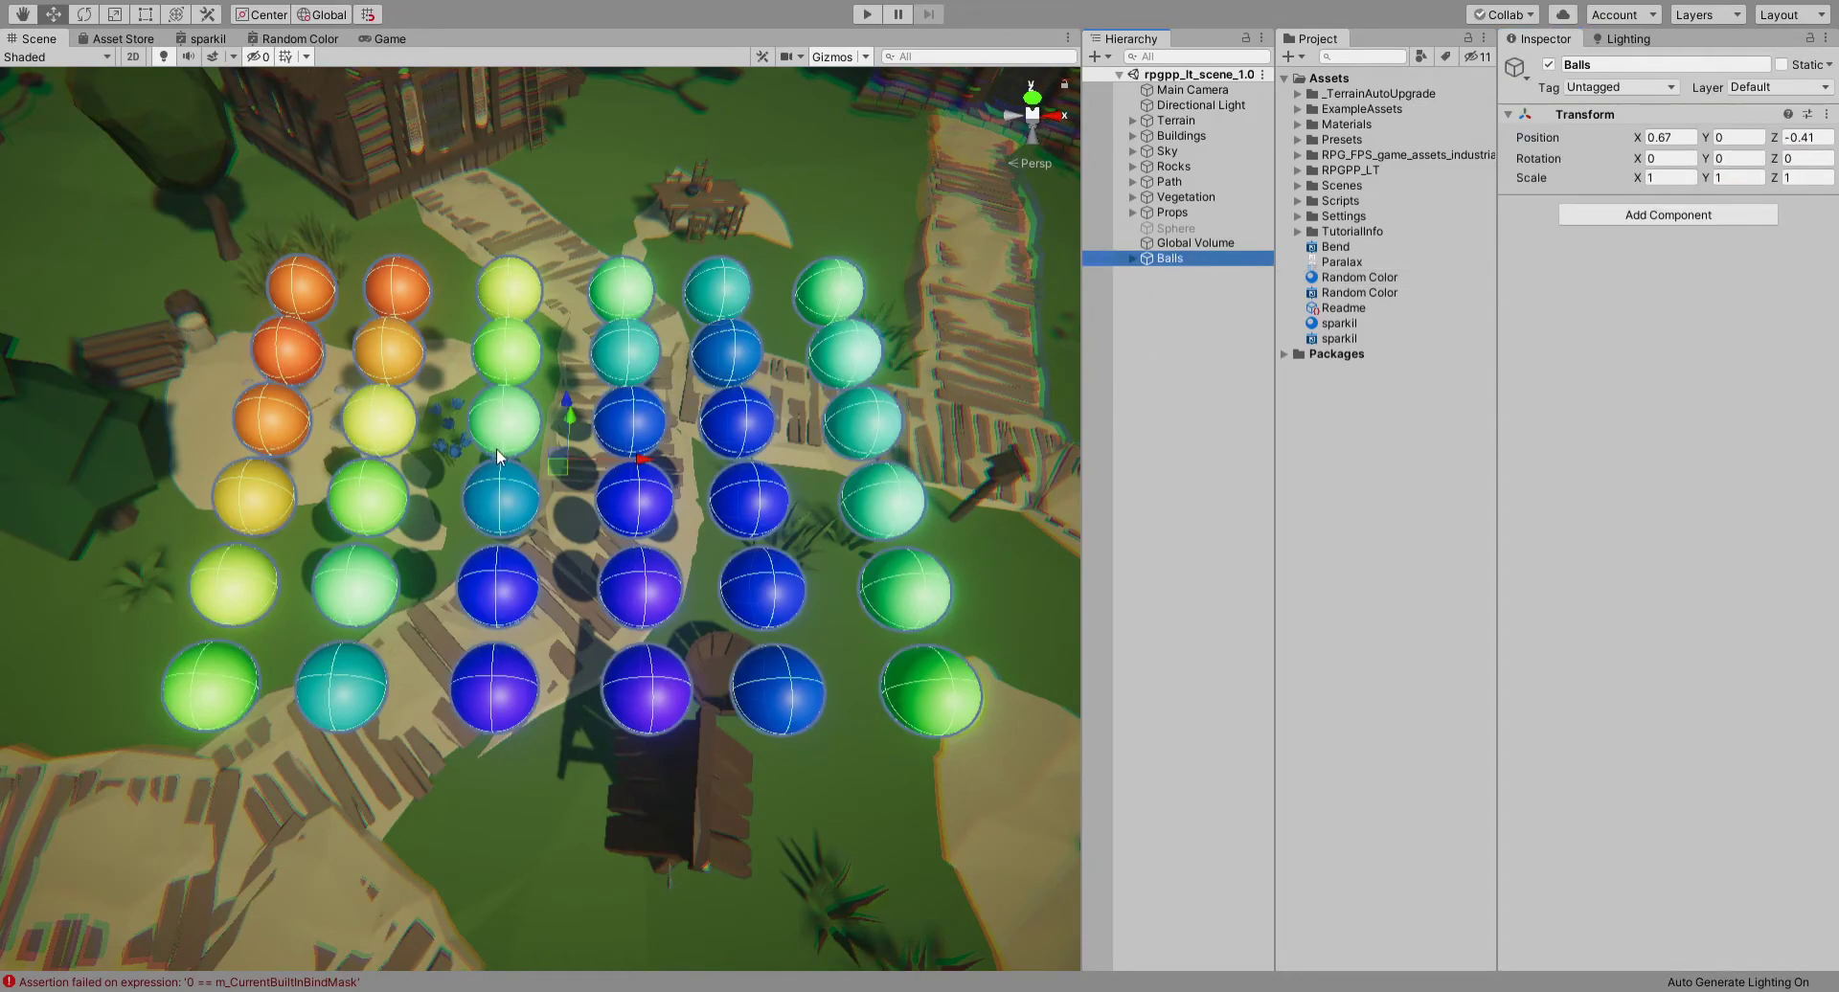
drag(555, 472, 601, 379)
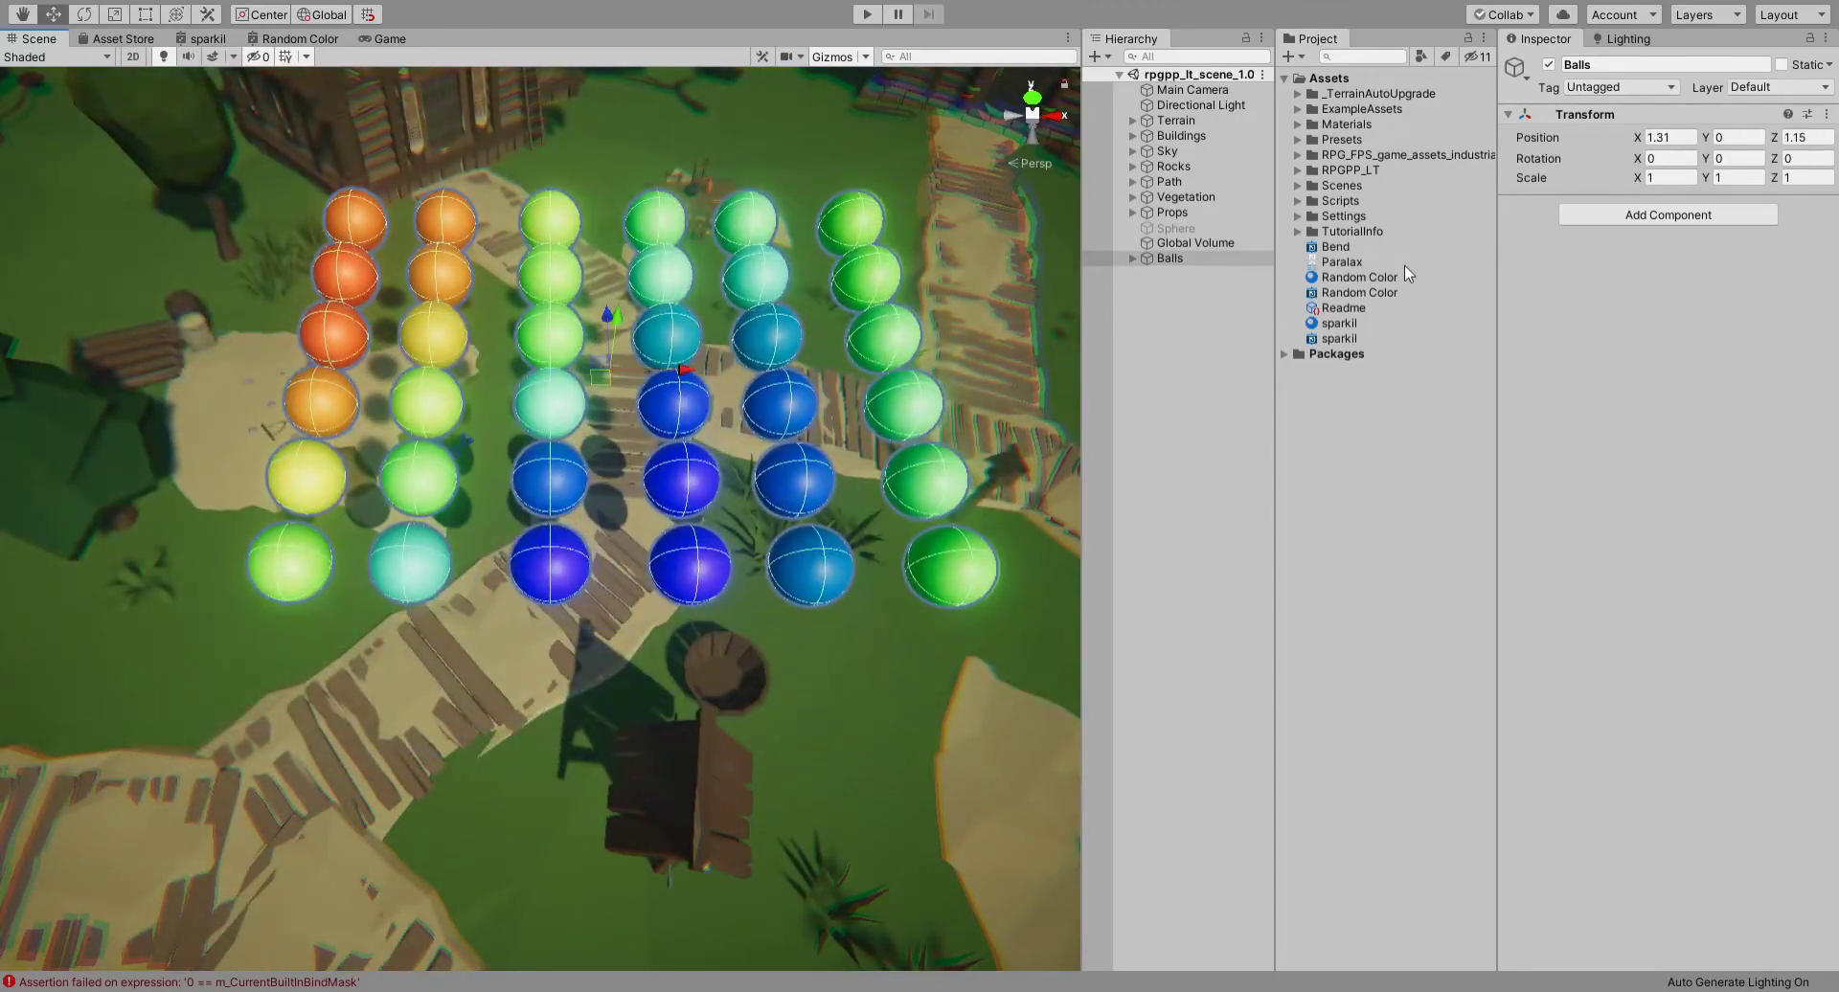
Change the Random Color material's noise scale to -0.2
click(1358, 277)
click(1800, 135)
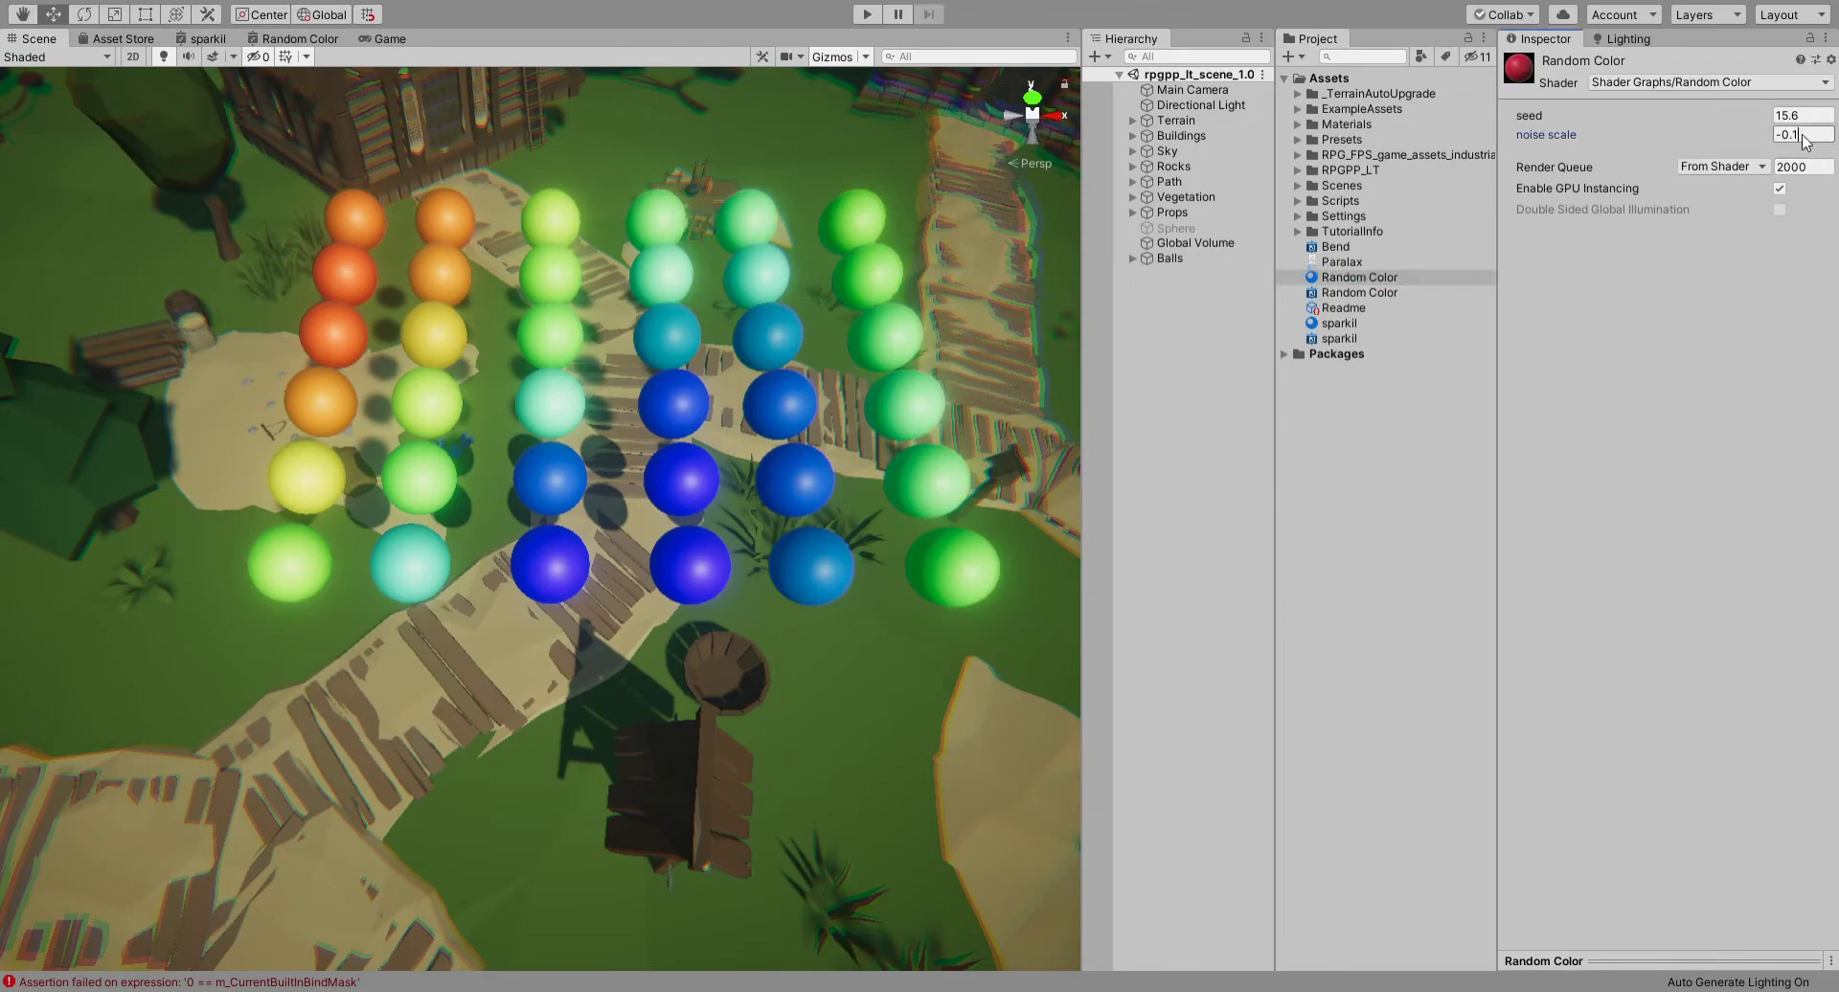
text(2)
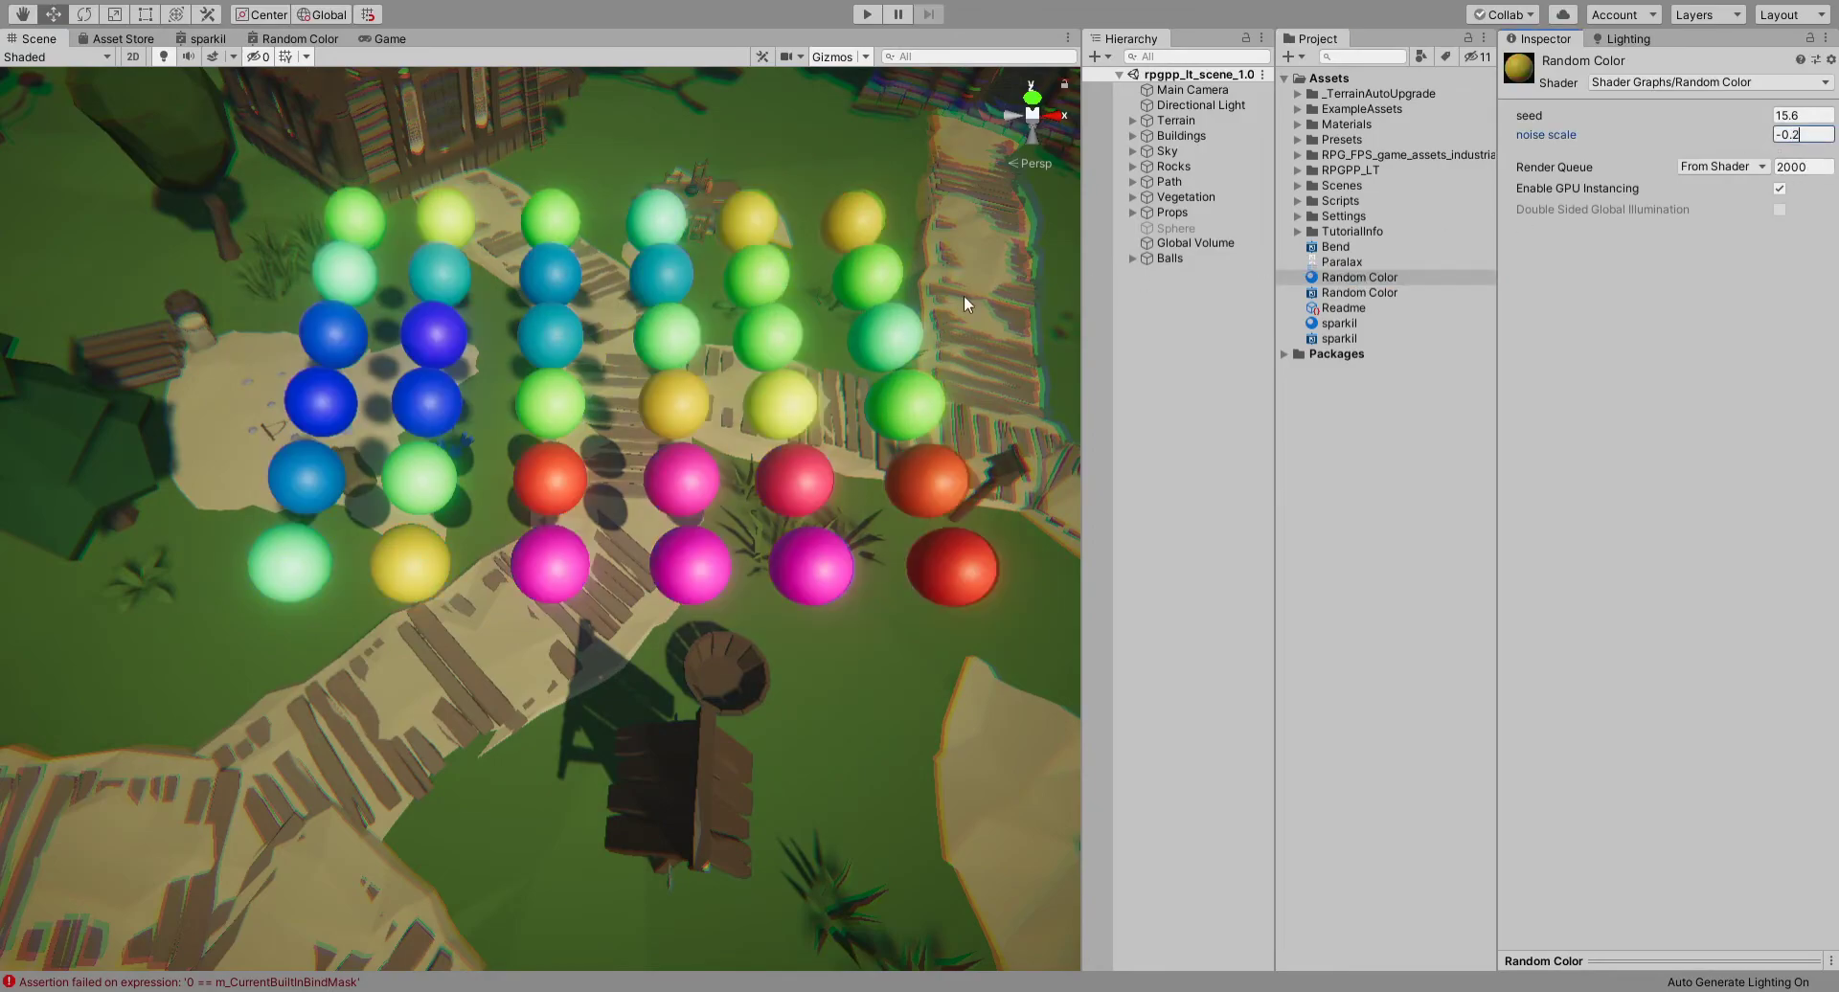
key(BackSpace)
text(3)
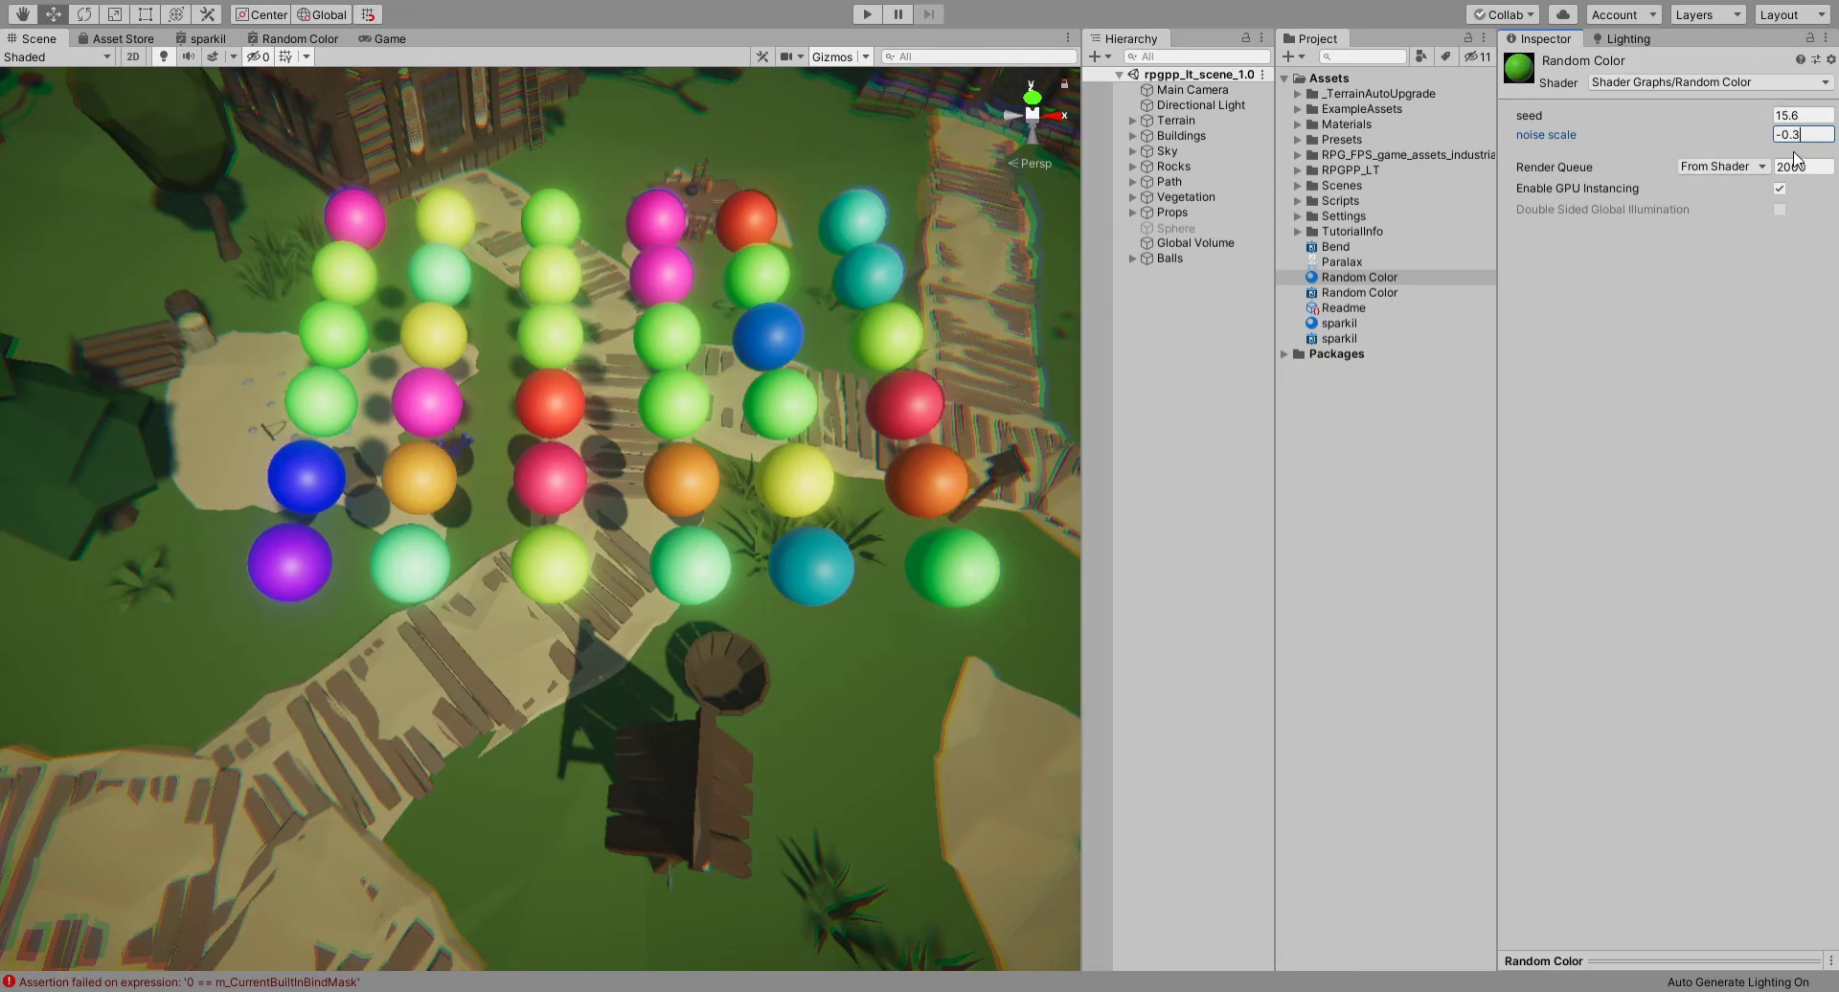
key(BackSpace)
text(2)
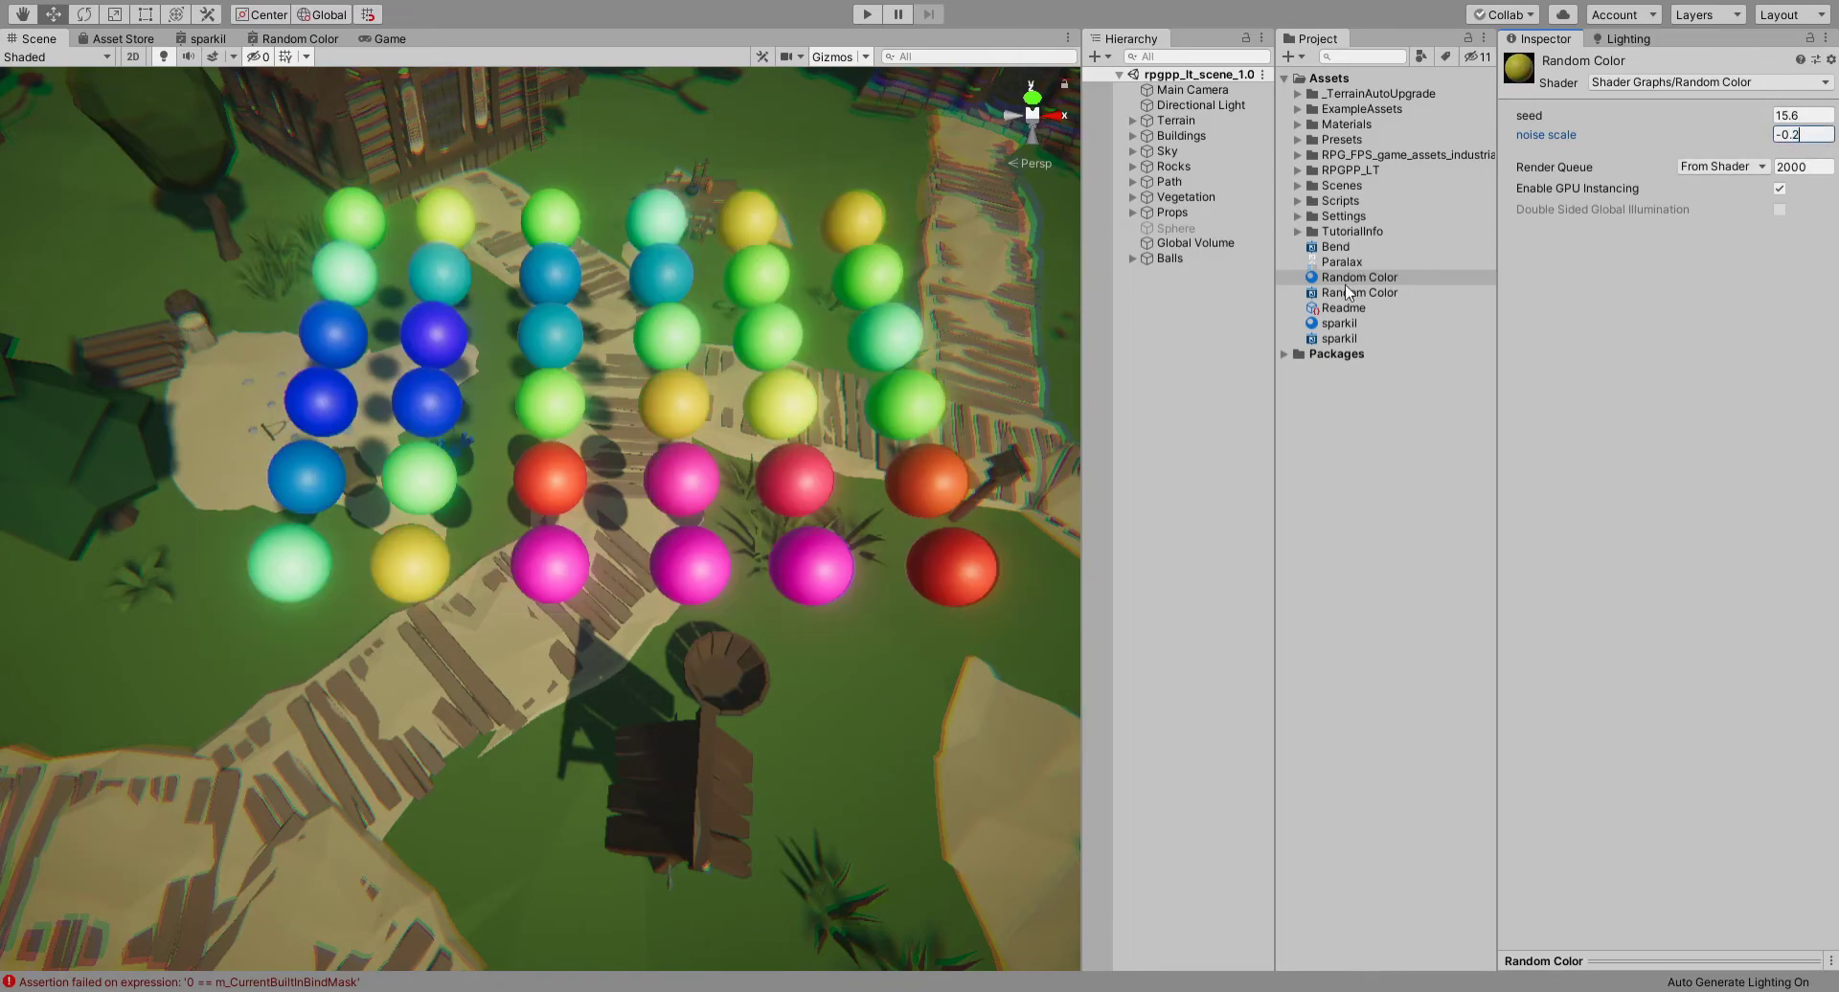
Move the Balls group to X 0.49, Z 0.9
click(1177, 261)
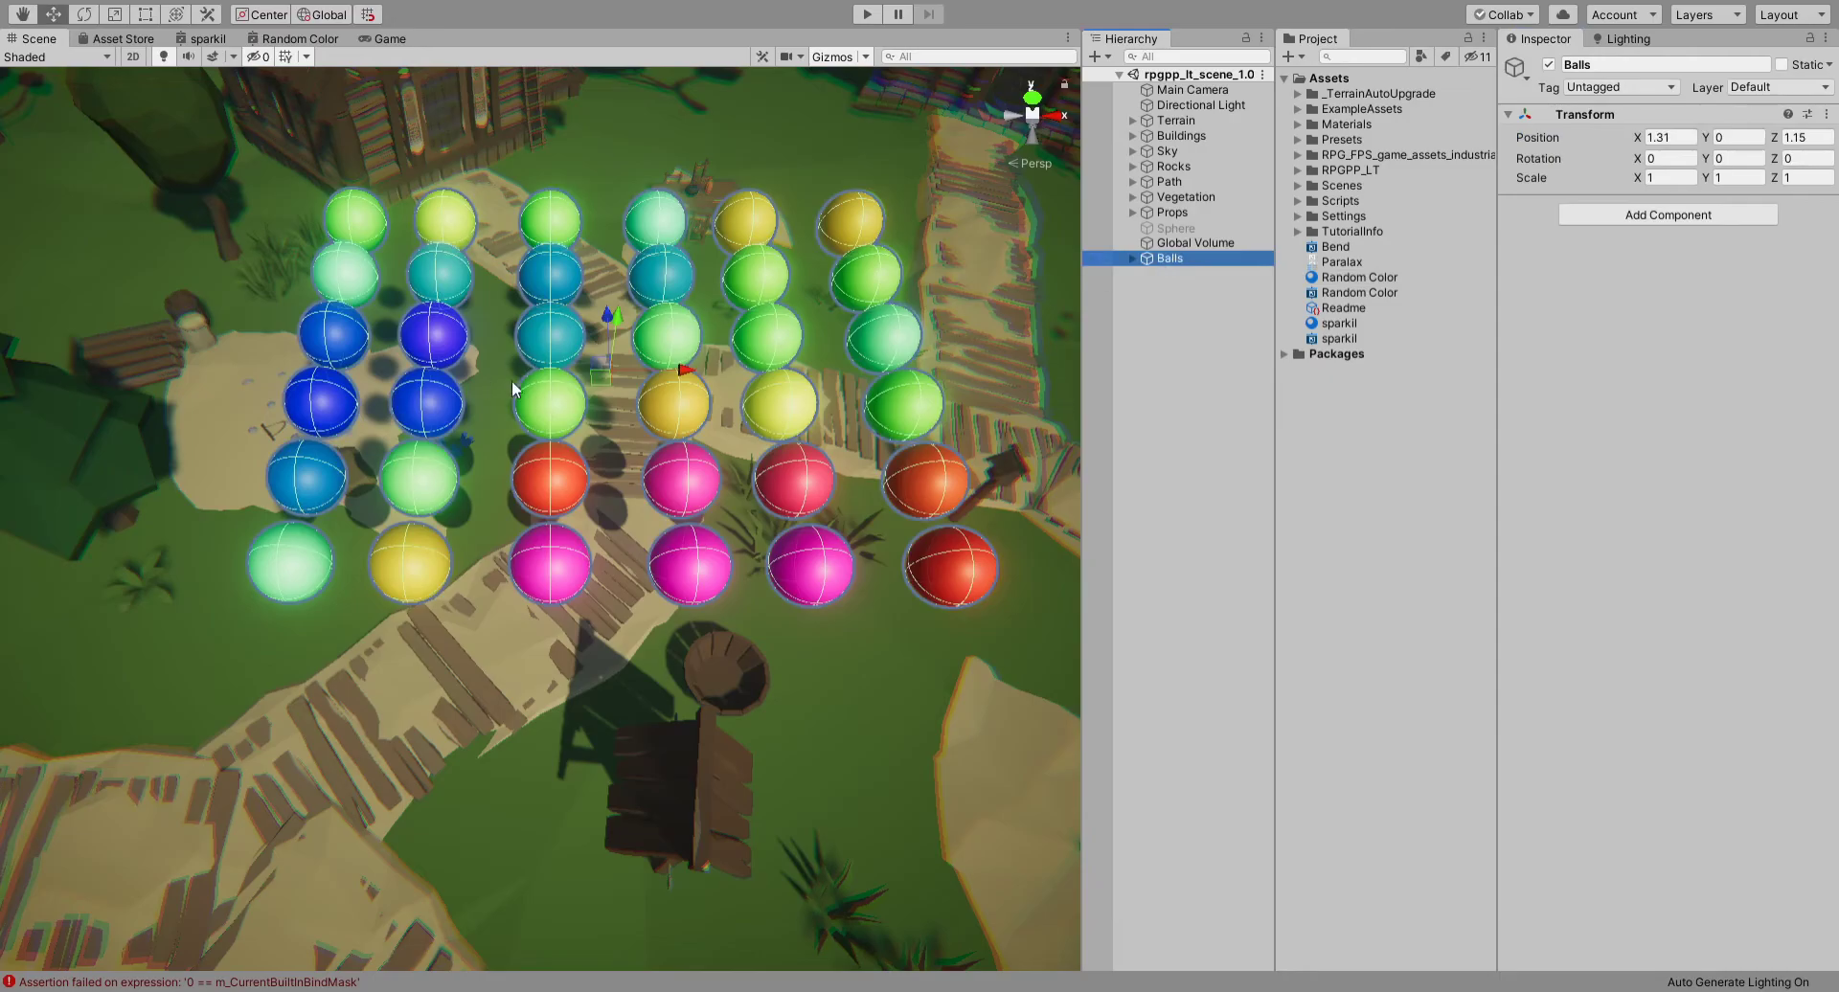
drag(600, 388, 542, 395)
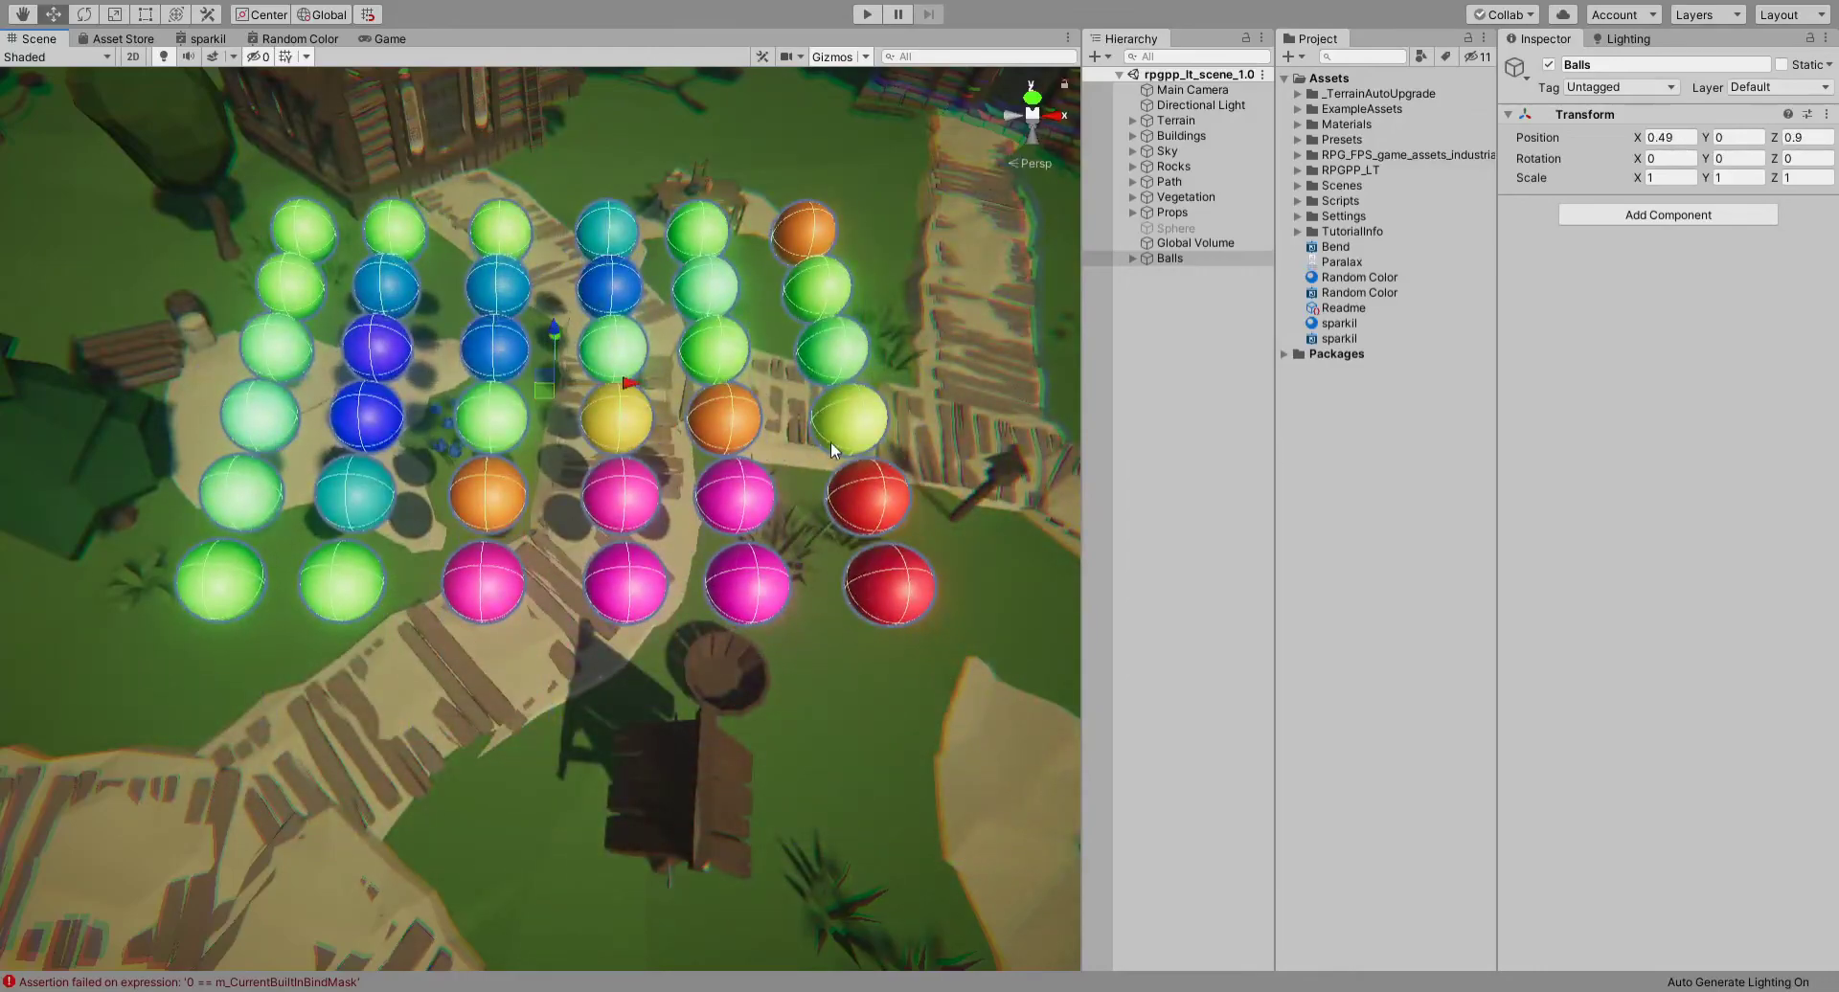
click(1195, 355)
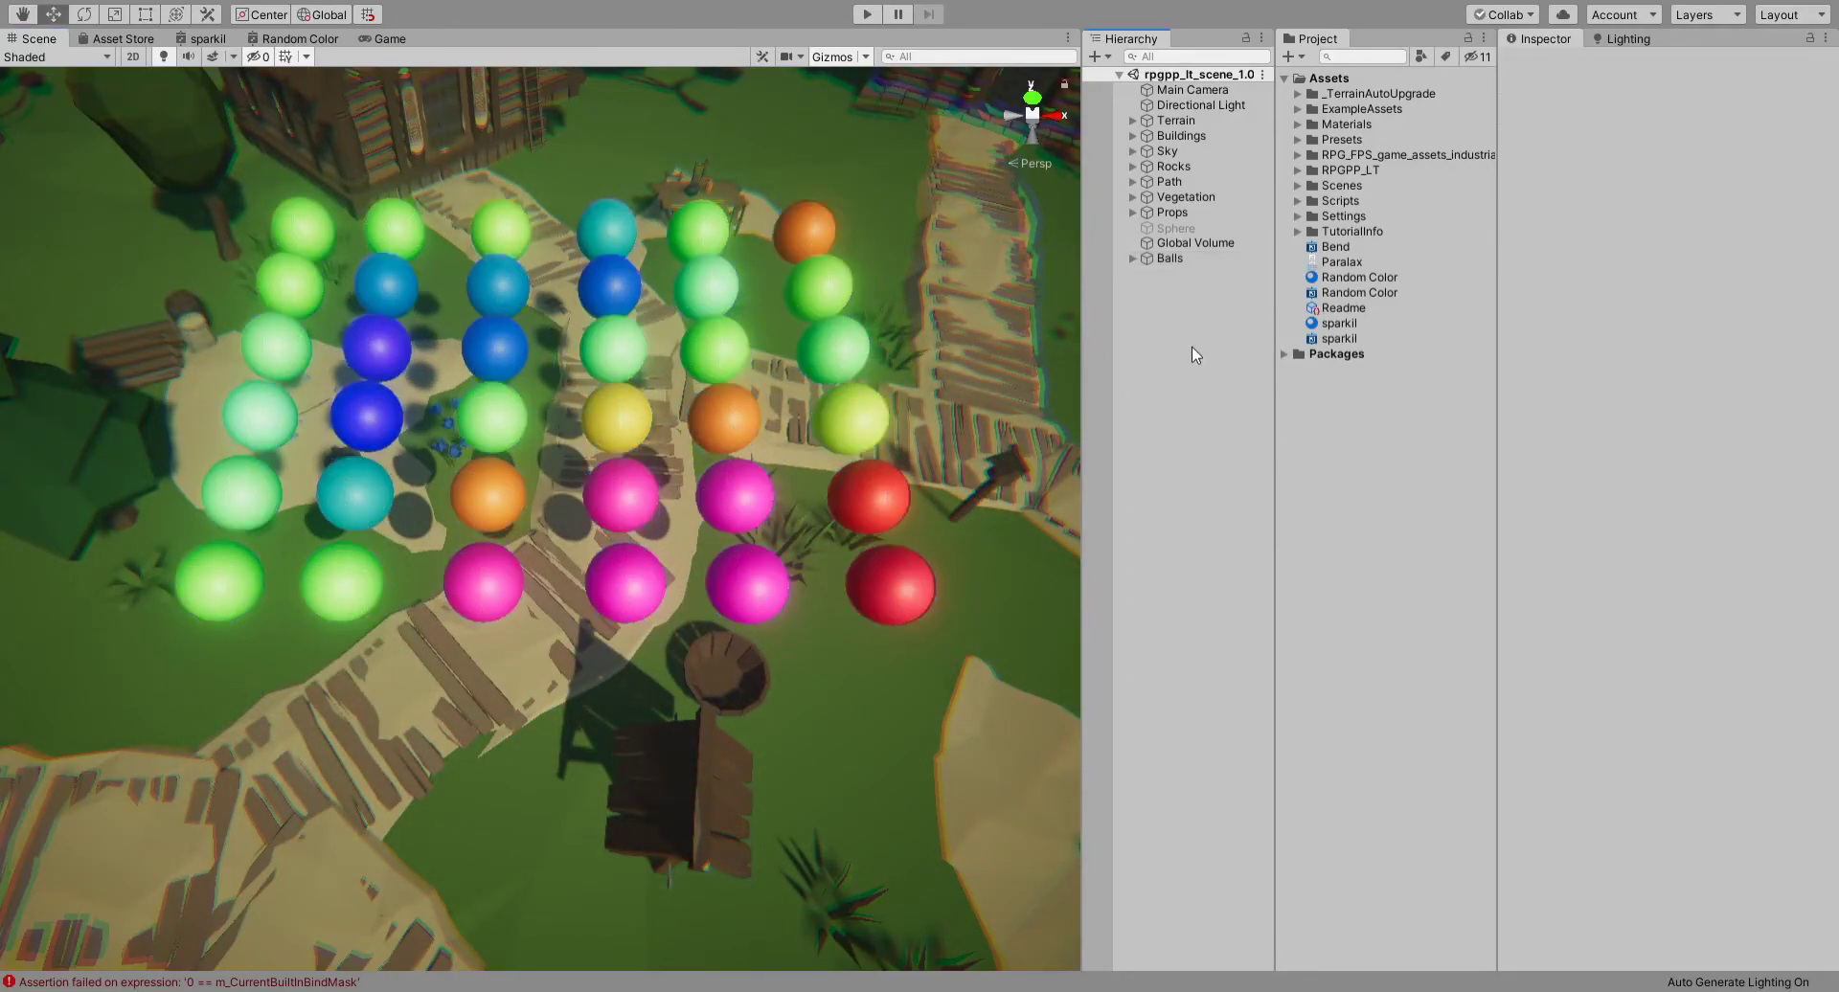